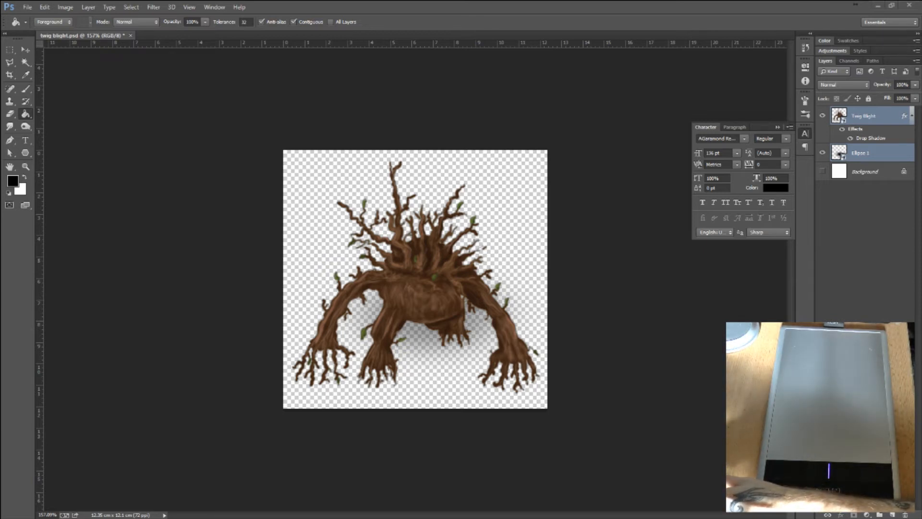
# - Create a new 512 x 512 pixel document at 72 pixels/inch with a white background
pyautogui.click(28, 7)
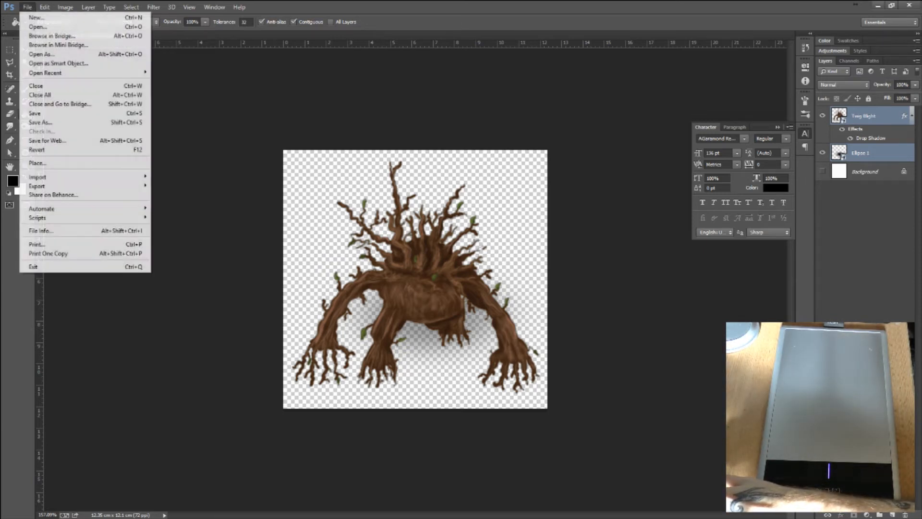
pyautogui.click(36, 18)
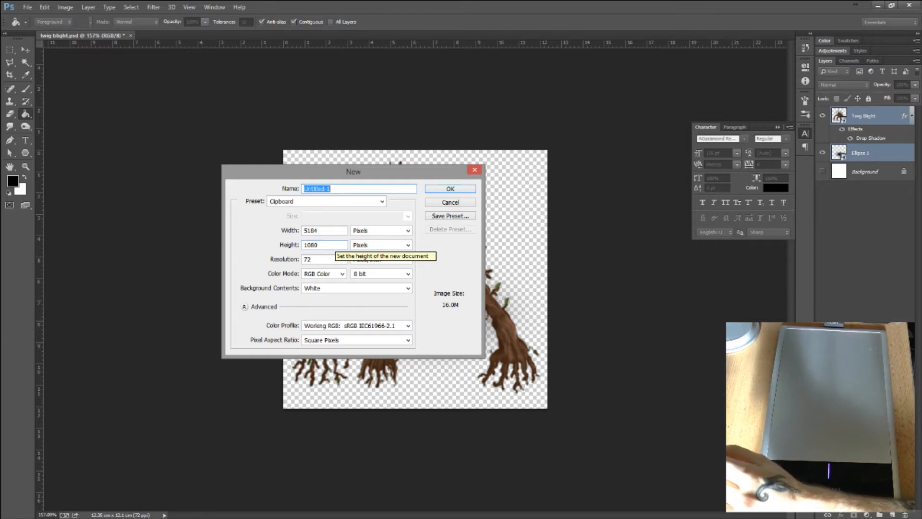
pyautogui.click(327, 231)
pyautogui.hotkey('ctrl', 'a')
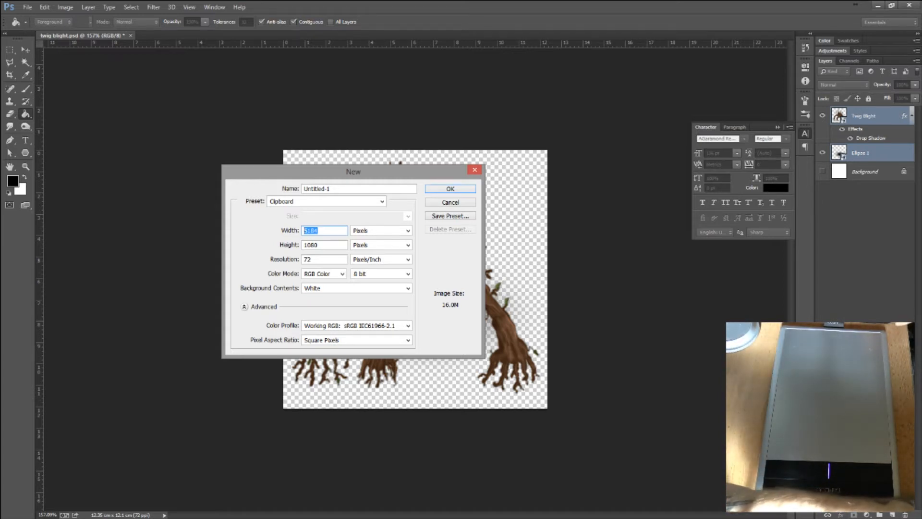
pyautogui.write('512')
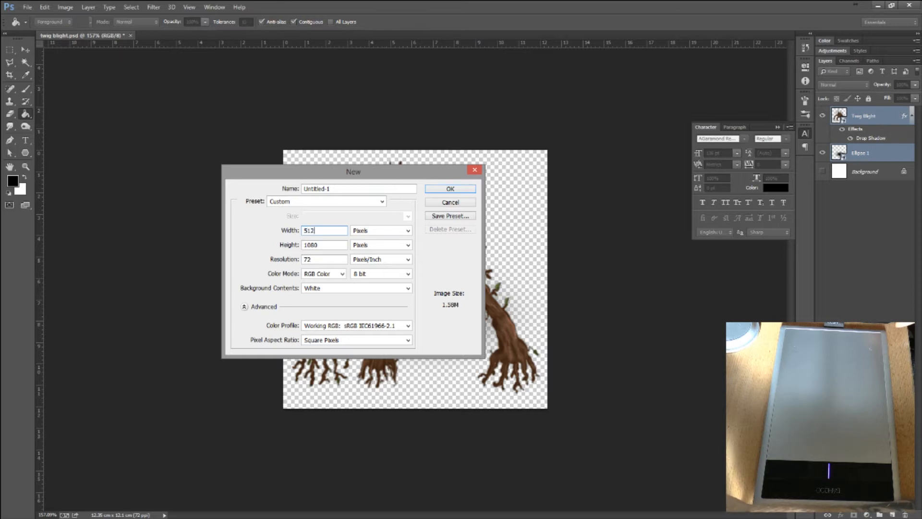
pyautogui.press('Tab')
pyautogui.press('Tab')
pyautogui.write('512')
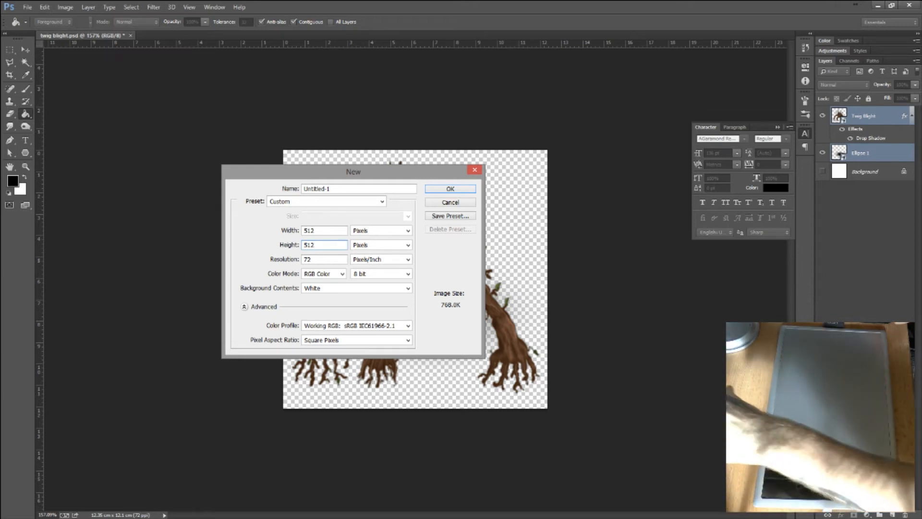
pyautogui.press('Return')
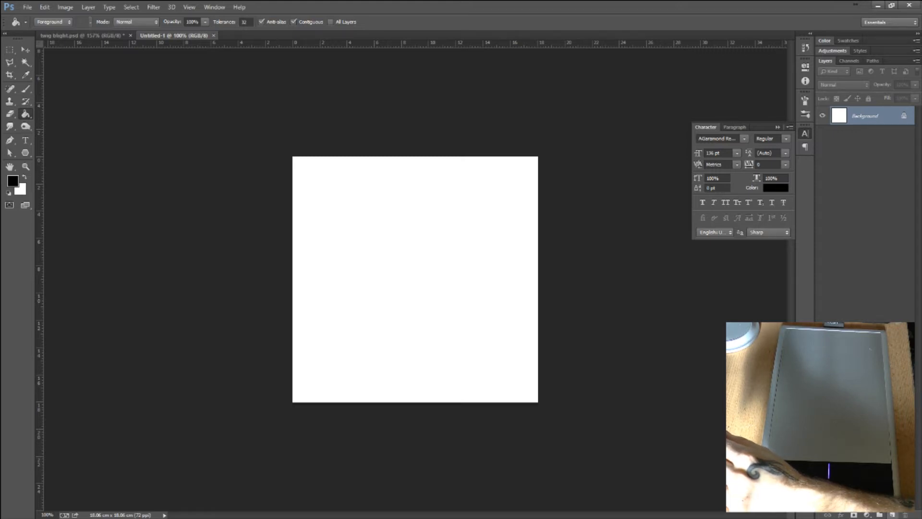
# - Add a new layer above the background and name it Base
pyautogui.click(892, 515)
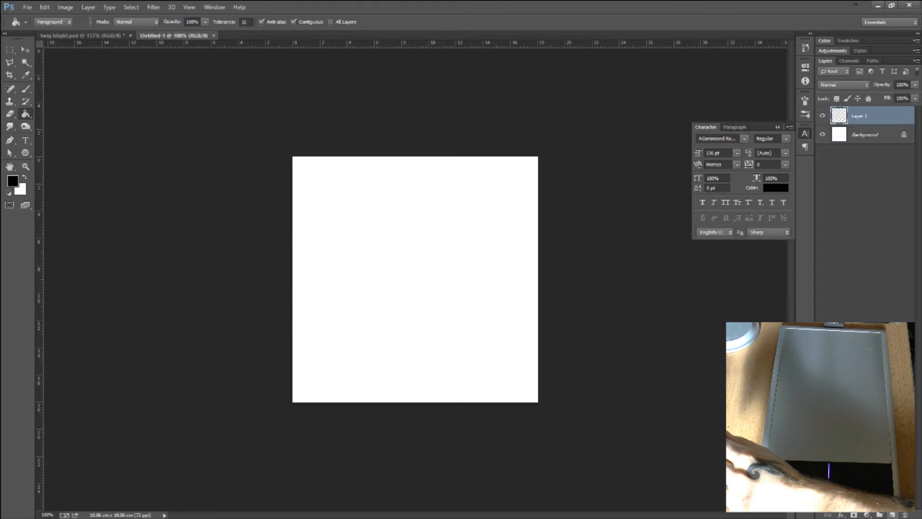
pyautogui.doubleClick(859, 116)
pyautogui.write('Base')
pyautogui.press('Return')
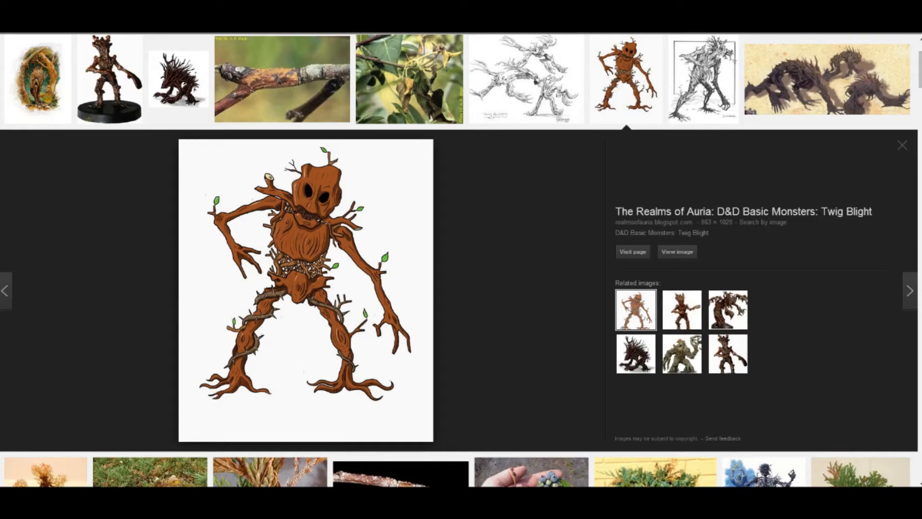
# - Switch to the browser's image results and examine the twig blight pictures as references for the creature's shape
pyautogui.scroll(2, 459, 260)
pyautogui.scroll(-3, 460, 259)
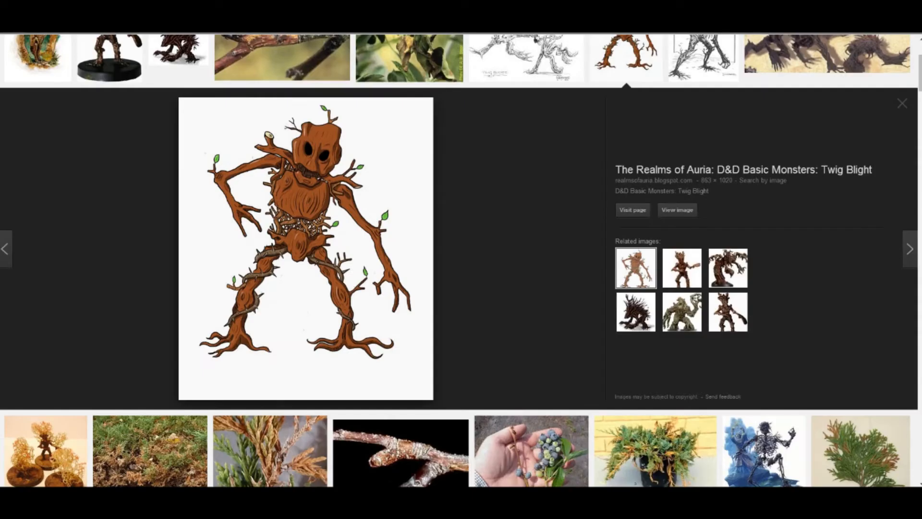
pyautogui.scroll(1, 460, 261)
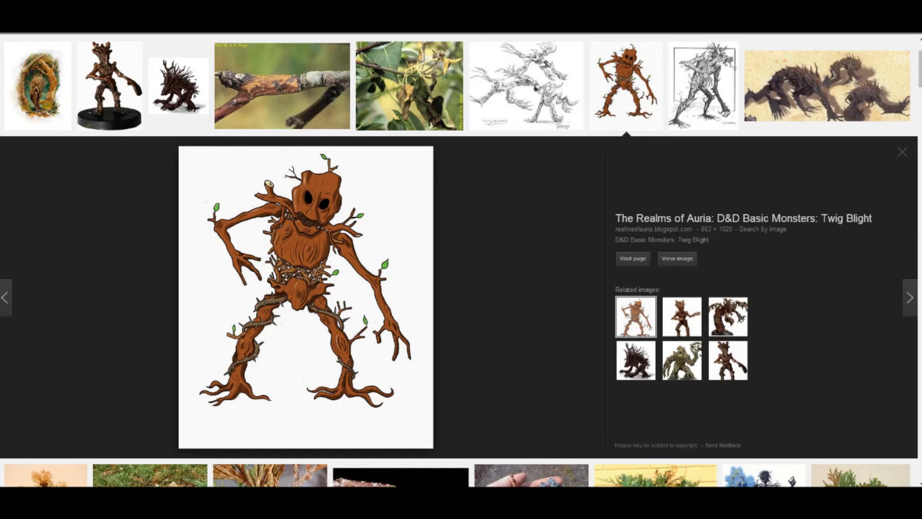
pyautogui.scroll(2, 461, 259)
pyautogui.scroll(-1, 461, 259)
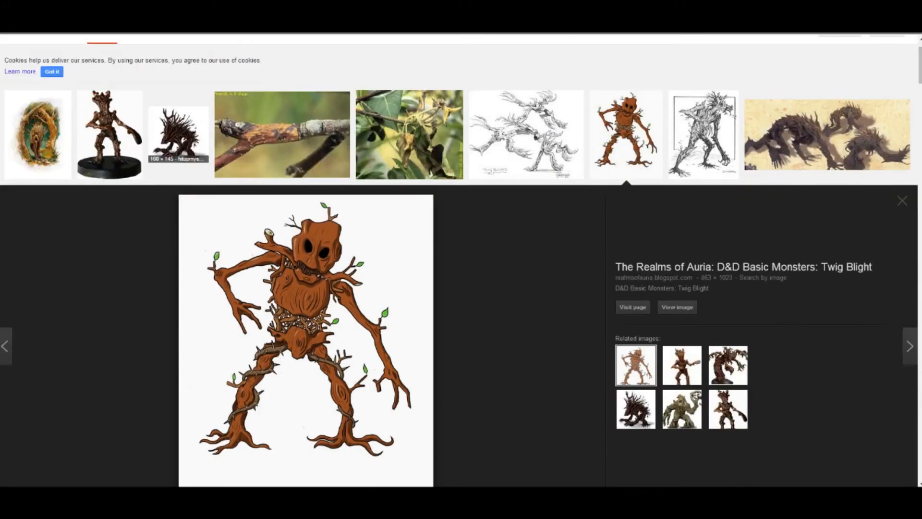
pyautogui.click(179, 132)
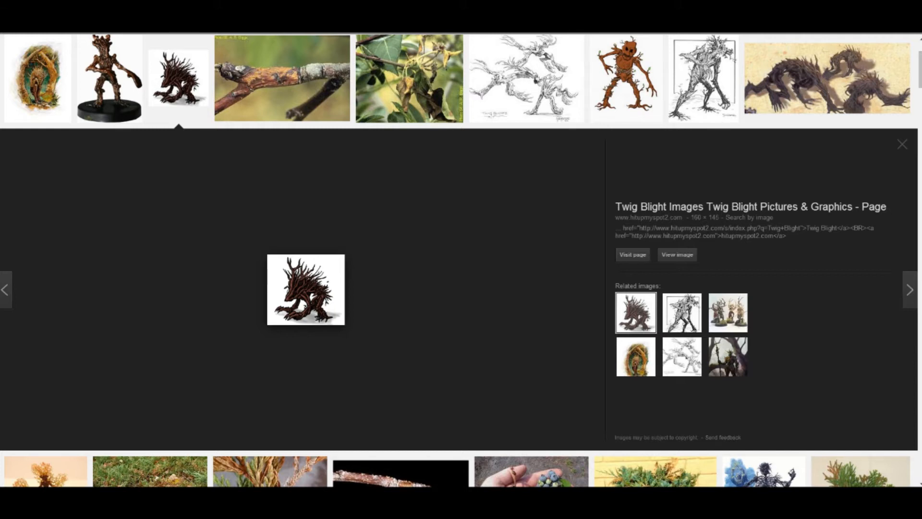
pyautogui.scroll(1, 459, 259)
pyautogui.scroll(-1, 459, 259)
pyautogui.scroll(2, 459, 259)
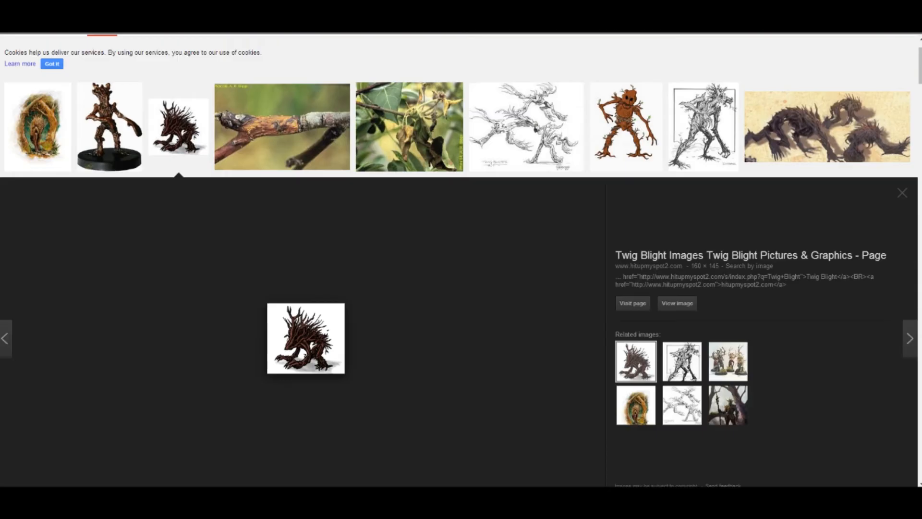
pyautogui.click(627, 177)
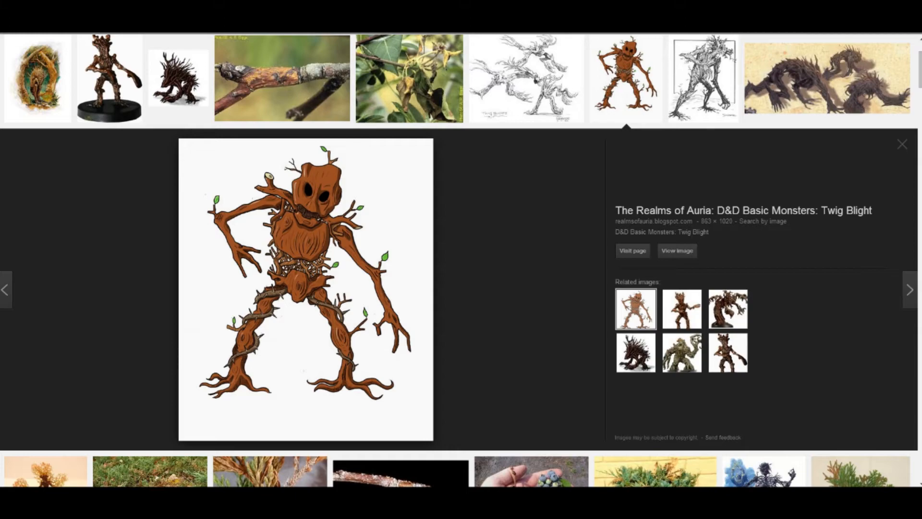
pyautogui.scroll(1, 458, 259)
pyautogui.scroll(-1, 458, 260)
pyautogui.click(110, 76)
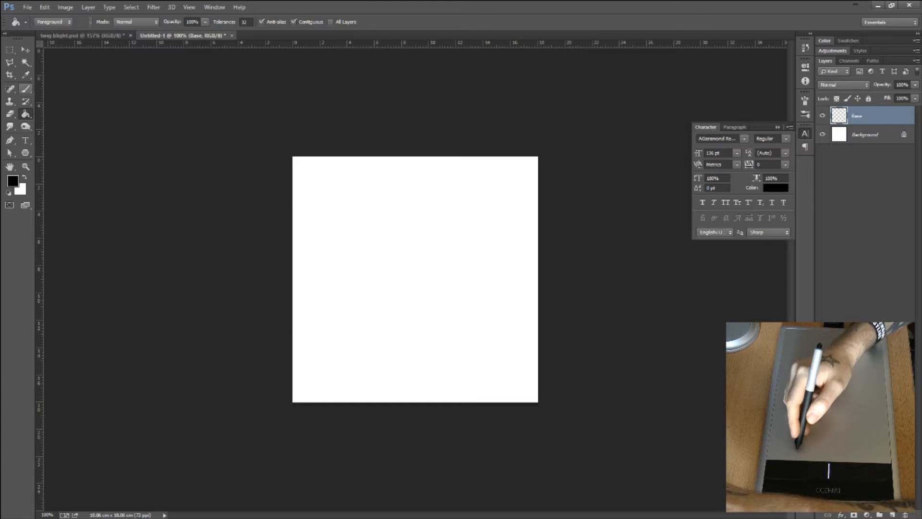
# - Back in Photoshop, take the Brush tool and choose the hard round 12 px preset with 100% hardness
pyautogui.press('b')
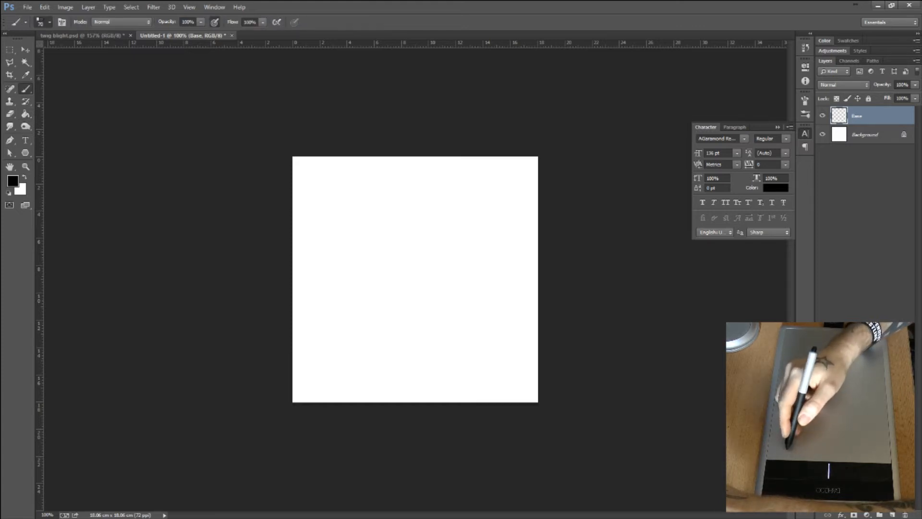
pyautogui.click(49, 22)
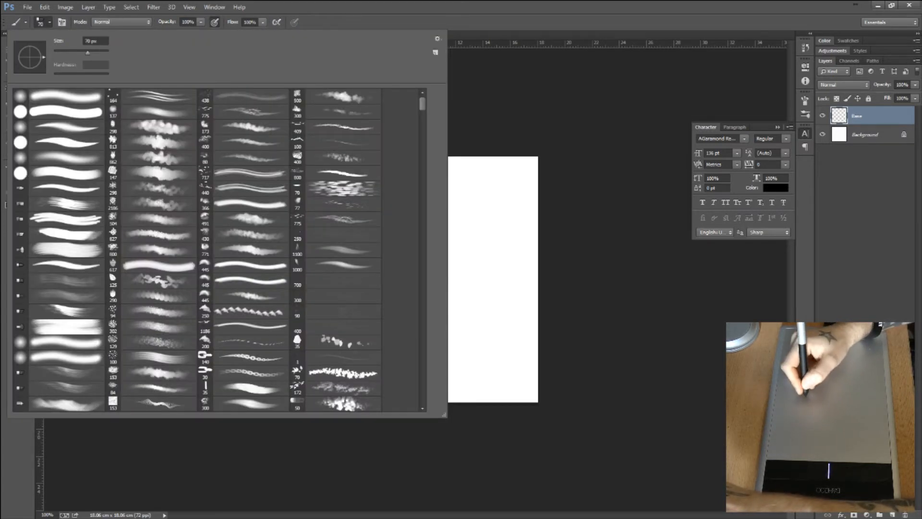
pyautogui.scroll(-10, 216, 250)
pyautogui.scroll(-5, 217, 250)
pyautogui.scroll(-5, 216, 250)
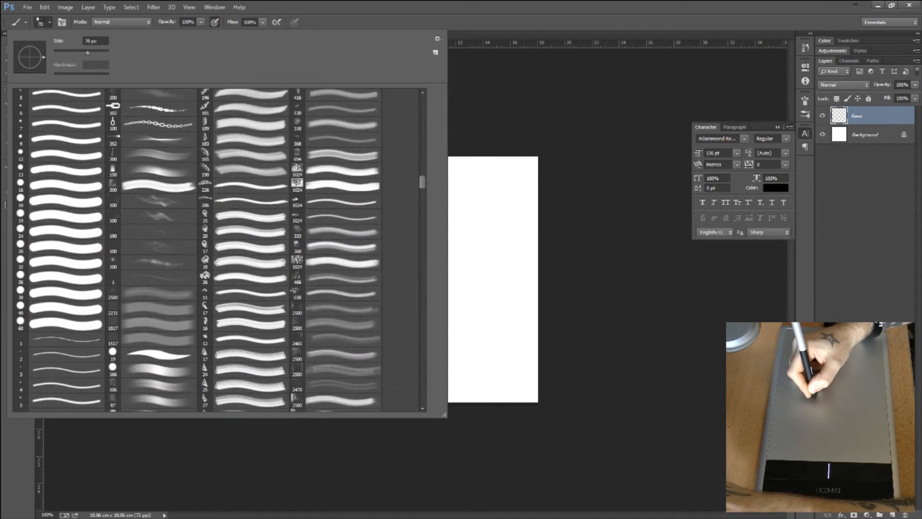
pyautogui.scroll(-1, 198, 250)
pyautogui.scroll(1, 198, 250)
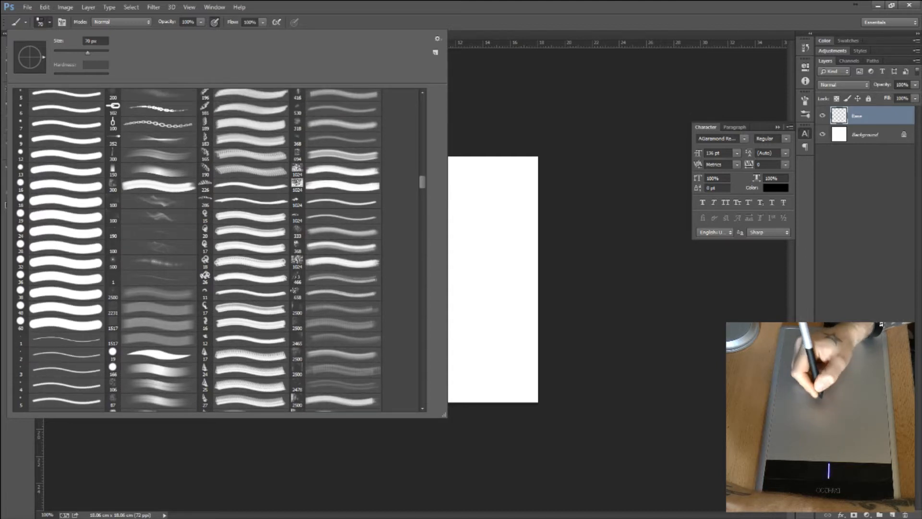
pyautogui.click(59, 155)
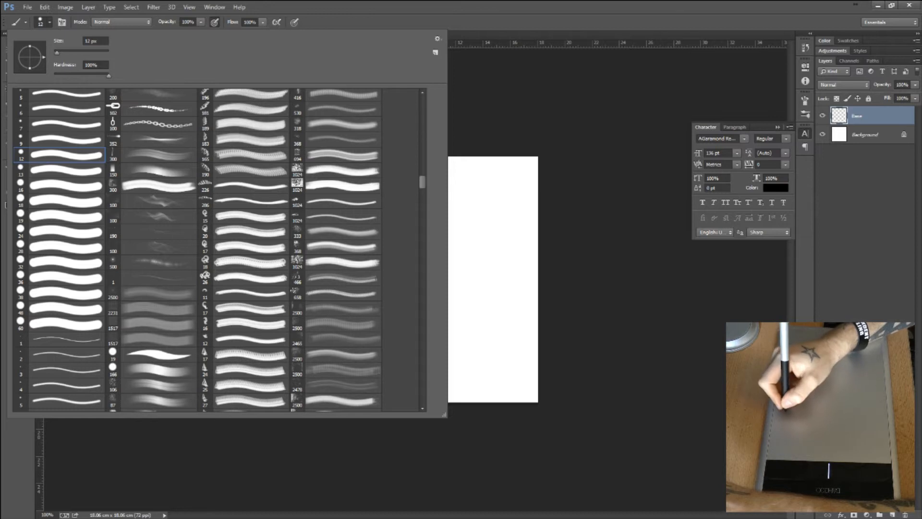
pyautogui.press('Return')
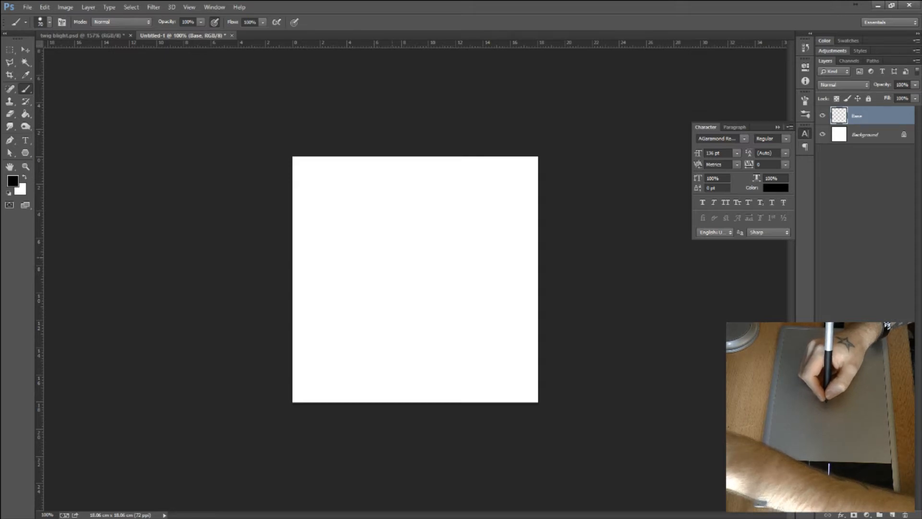
# - Reduce the brush size to 25 px
pyautogui.press('[')
pyautogui.press('[')
pyautogui.press('[')
pyautogui.press('[')
pyautogui.press('[')
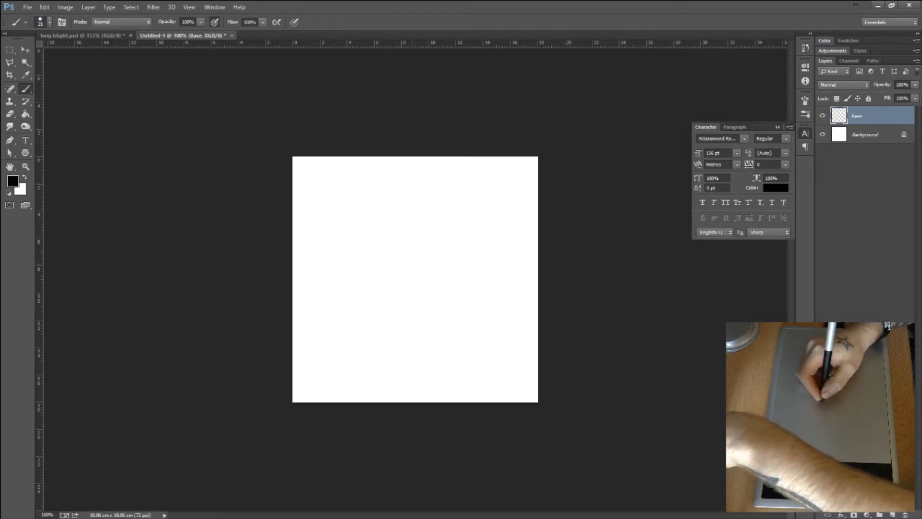
# - Set the foreground color to dark brown 462f24 and return to the Brush tool
pyautogui.press('i')
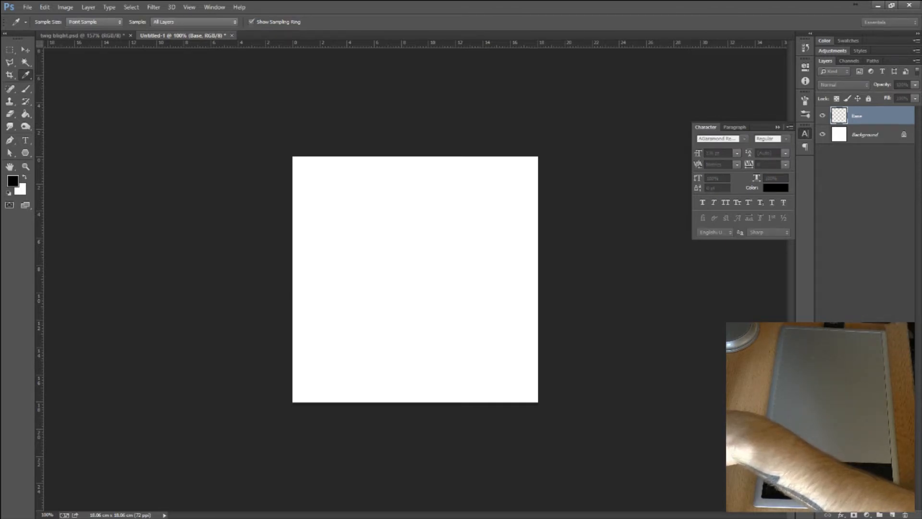
pyautogui.click(13, 182)
pyautogui.moveTo(350, 275); pyautogui.dragTo(513, 243)
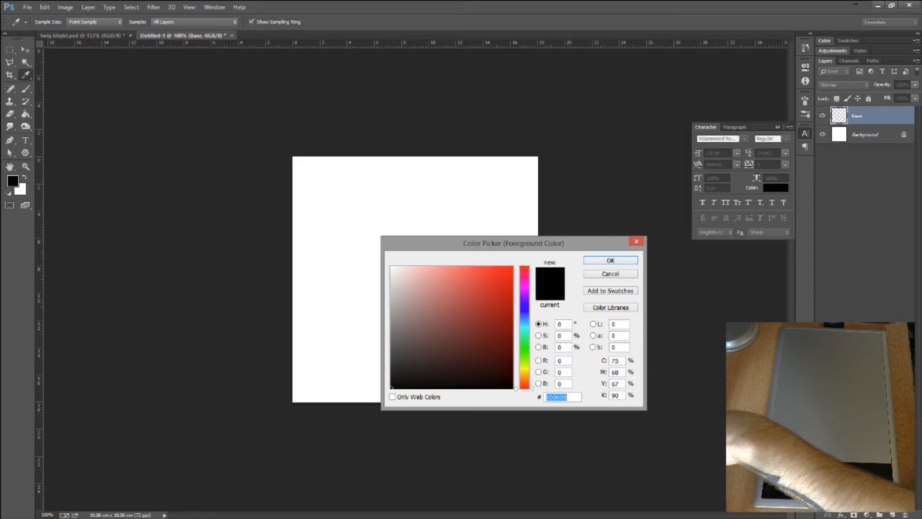
pyautogui.moveTo(525, 388); pyautogui.dragTo(525, 377)
pyautogui.moveTo(471, 331); pyautogui.dragTo(461, 348)
pyautogui.moveTo(525, 376); pyautogui.dragTo(524, 382)
pyautogui.moveTo(461, 347)
pyautogui.mouseDown()
pyautogui.moveTo(453, 351)
pyautogui.moveTo(460, 338)
pyautogui.moveTo(463, 363)
pyautogui.moveTo(449, 356)
pyautogui.mouseUp()
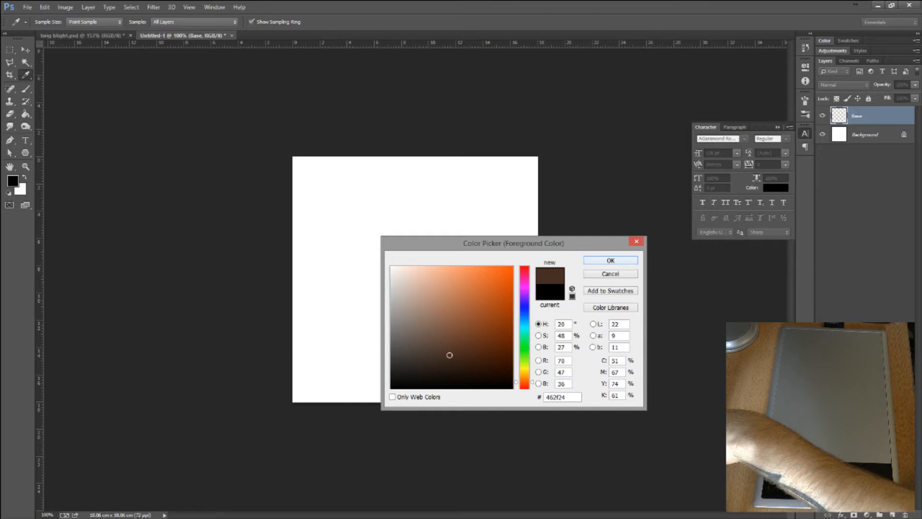
pyautogui.press('Return')
pyautogui.press('b')
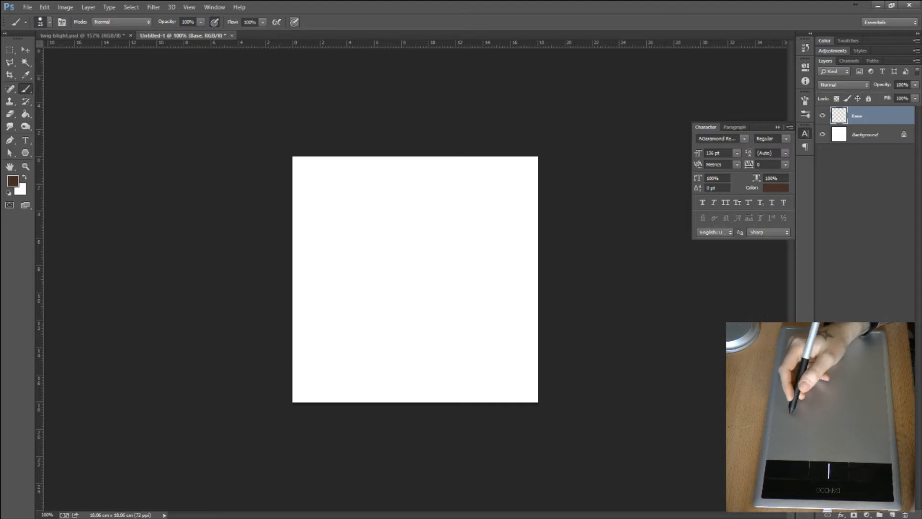
# - Paint overlapping test strokes with pressure-controlled opacity in the middle of the canvas, then undo them
pyautogui.moveTo(421, 222)
pyautogui.mouseDown()
pyautogui.moveTo(434, 267)
pyautogui.moveTo(406, 257)
pyautogui.moveTo(404, 286)
pyautogui.moveTo(414, 242)
pyautogui.moveTo(403, 286)
pyautogui.moveTo(434, 221)
pyautogui.moveTo(423, 284)
pyautogui.moveTo(437, 264)
pyautogui.moveTo(430, 289)
pyautogui.mouseUp()
pyautogui.moveTo(447, 238)
pyautogui.mouseDown()
pyautogui.moveTo(449, 302)
pyautogui.moveTo(400, 287)
pyautogui.mouseUp()
pyautogui.moveTo(402, 228)
pyautogui.mouseDown()
pyautogui.moveTo(387, 255)
pyautogui.moveTo(408, 309)
pyautogui.mouseUp()
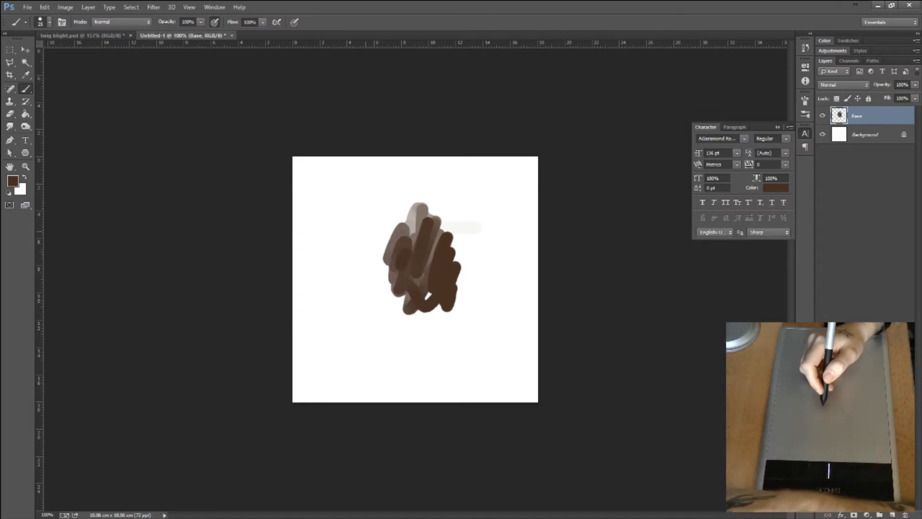
pyautogui.hotkey('ctrl', 'z')
pyautogui.hotkey('ctrl', 'z')
pyautogui.hotkey('ctrl', 'z')
pyautogui.hotkey('ctrl', 'alt', 'z')
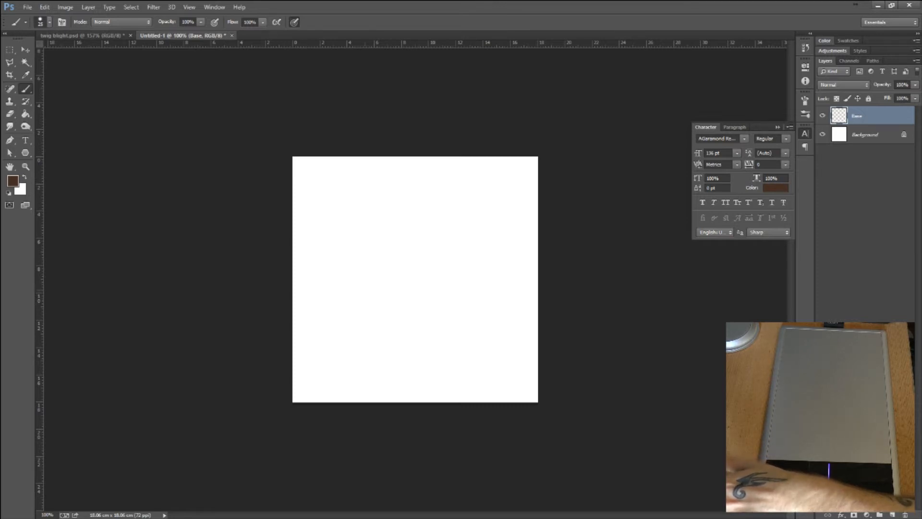
# - Scribble a winding test line with varying pen pressure to try the pressure-controlled brush size, then undo it
pyautogui.hotkey('ctrl', '+')
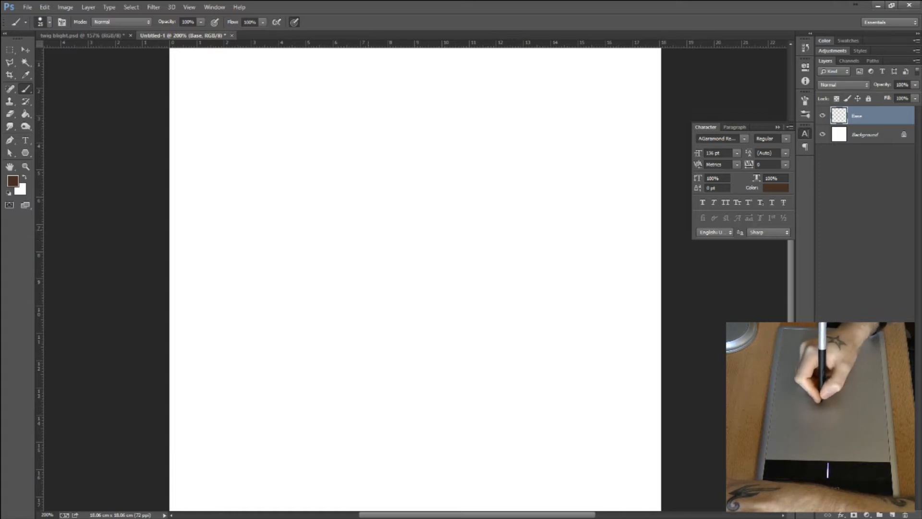
pyautogui.moveTo(378, 245)
pyautogui.mouseDown()
pyautogui.moveTo(397, 258)
pyautogui.moveTo(405, 247)
pyautogui.moveTo(394, 227)
pyautogui.moveTo(412, 219)
pyautogui.moveTo(401, 184)
pyautogui.moveTo(410, 202)
pyautogui.moveTo(449, 187)
pyautogui.moveTo(431, 154)
pyautogui.moveTo(406, 156)
pyautogui.moveTo(375, 129)
pyautogui.moveTo(324, 119)
pyautogui.moveTo(385, 211)
pyautogui.moveTo(343, 223)
pyautogui.moveTo(315, 250)
pyautogui.moveTo(337, 266)
pyautogui.moveTo(307, 305)
pyautogui.moveTo(329, 324)
pyautogui.moveTo(372, 306)
pyautogui.moveTo(404, 265)
pyautogui.moveTo(454, 246)
pyautogui.moveTo(467, 195)
pyautogui.moveTo(486, 182)
pyautogui.moveTo(483, 215)
pyautogui.moveTo(507, 257)
pyautogui.mouseUp()
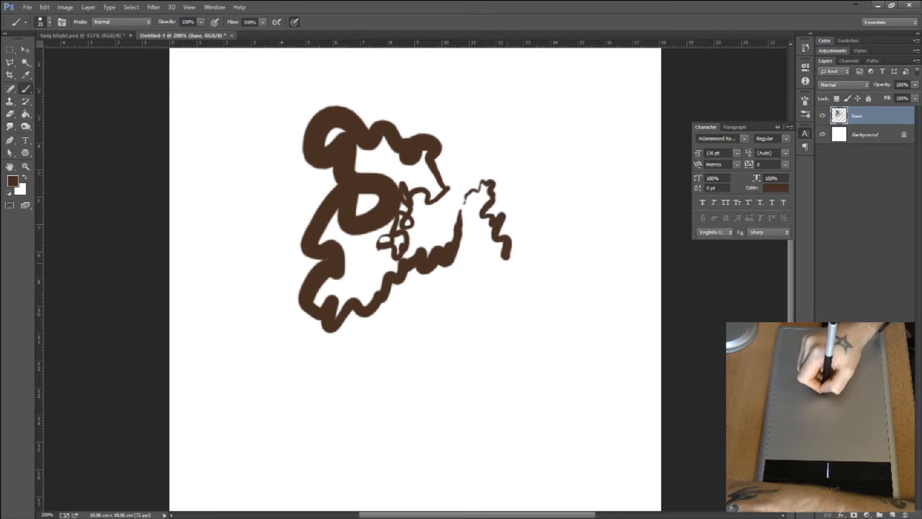
pyautogui.hotkey('ctrl', 'z')
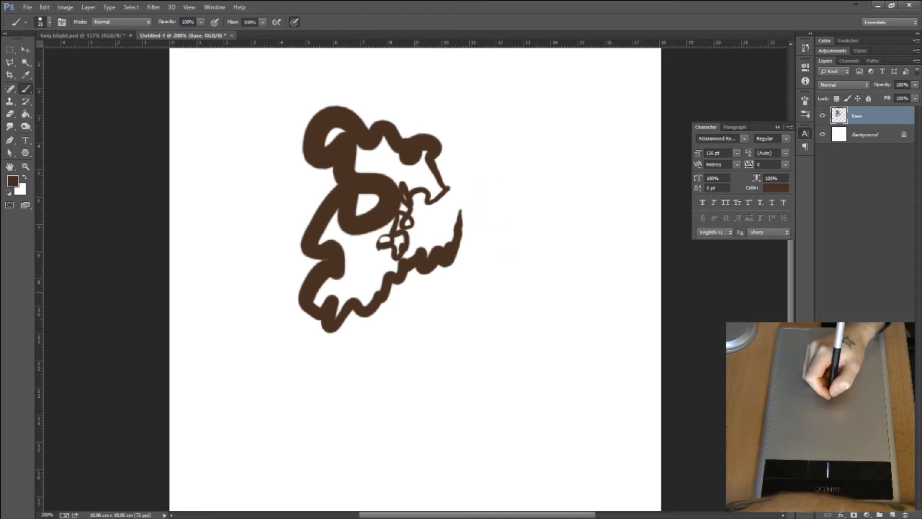
pyautogui.hotkey('ctrl', 'alt', 'z')
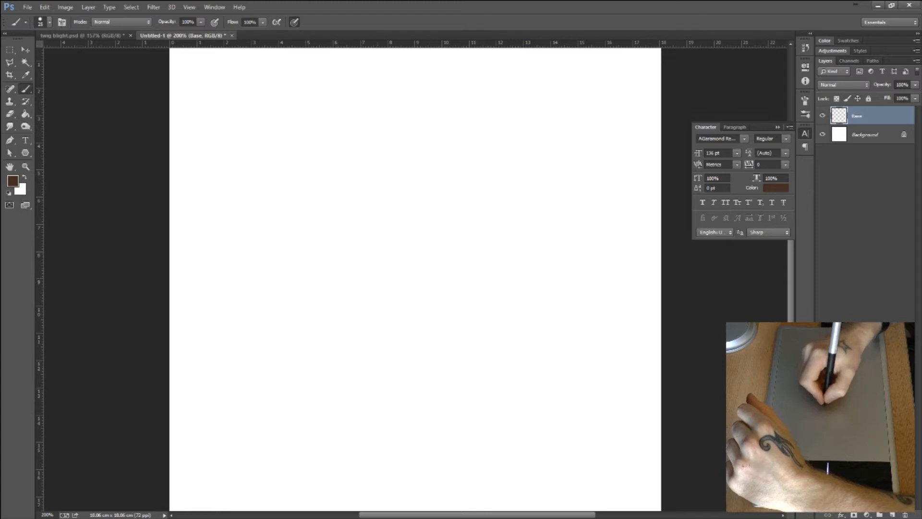
# - Paint the left and central twig branches in dark brown on the Base layer, each forking into thinner twigs toward the tips
pyautogui.moveTo(366, 247)
pyautogui.mouseDown()
pyautogui.moveTo(345, 173)
pyautogui.moveTo(346, 189)
pyautogui.moveTo(332, 182)
pyautogui.moveTo(368, 183)
pyautogui.mouseUp()
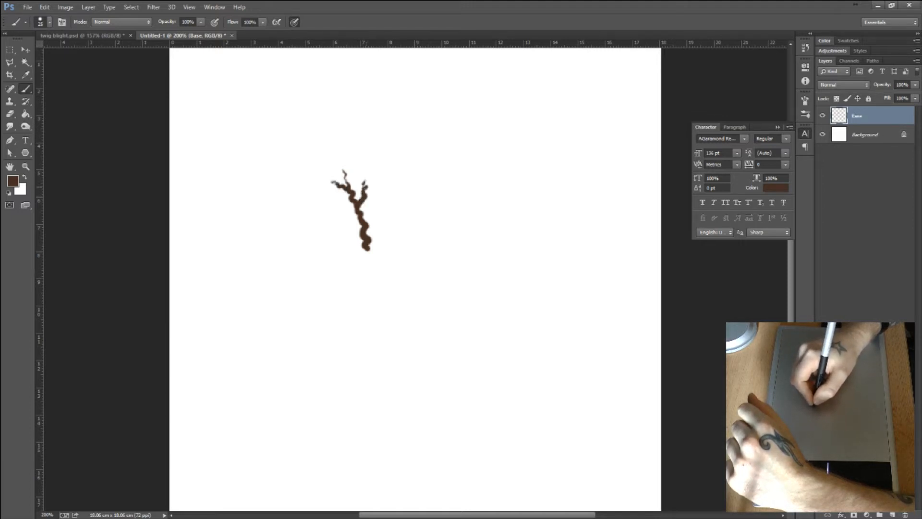
pyautogui.moveTo(358, 227); pyautogui.dragTo(326, 219)
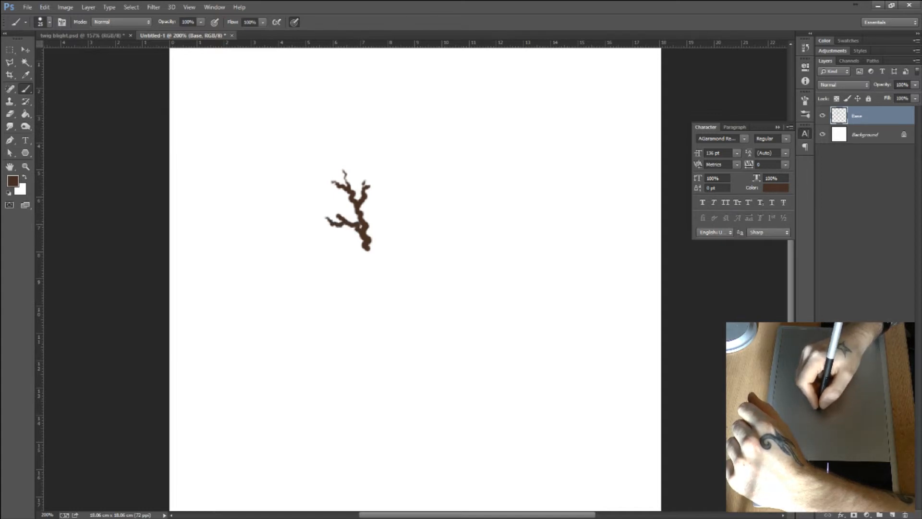
pyautogui.moveTo(367, 246)
pyautogui.mouseDown()
pyautogui.moveTo(377, 247)
pyautogui.moveTo(379, 208)
pyautogui.mouseUp()
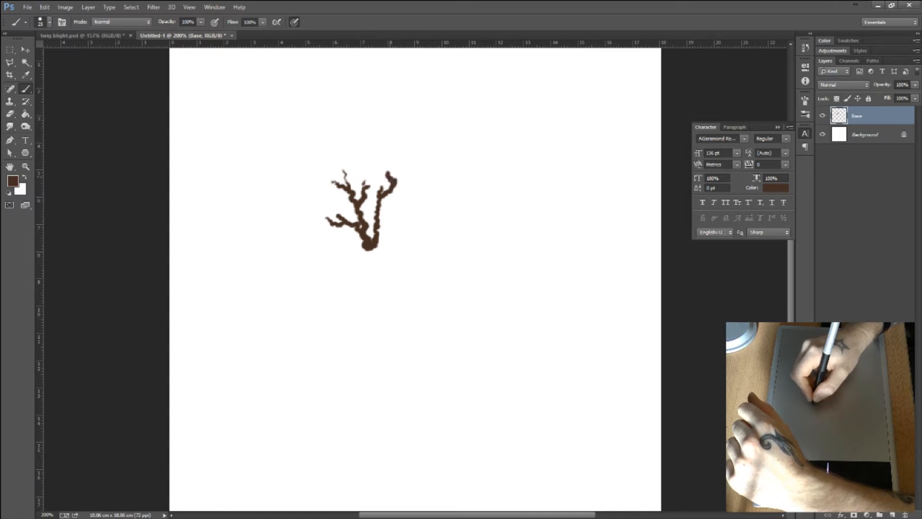
pyautogui.moveTo(393, 178); pyautogui.dragTo(399, 174)
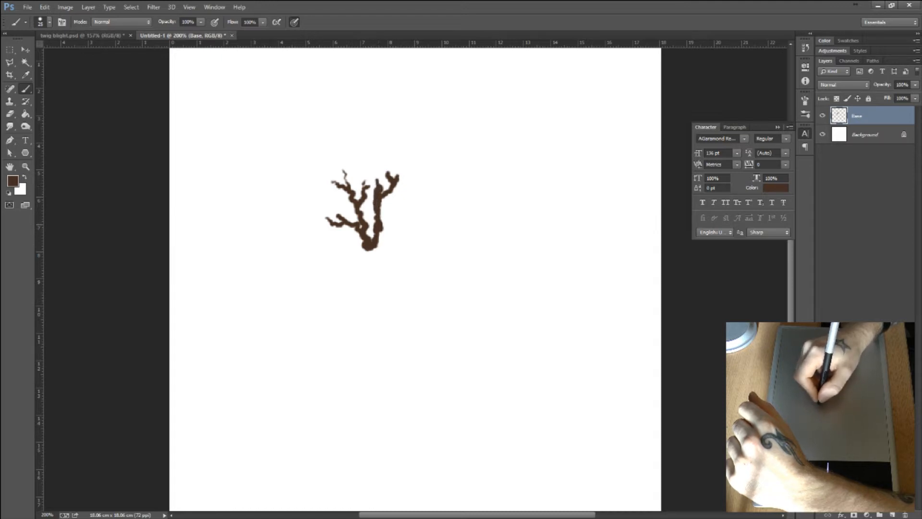
pyautogui.moveTo(379, 233); pyautogui.dragTo(379, 247)
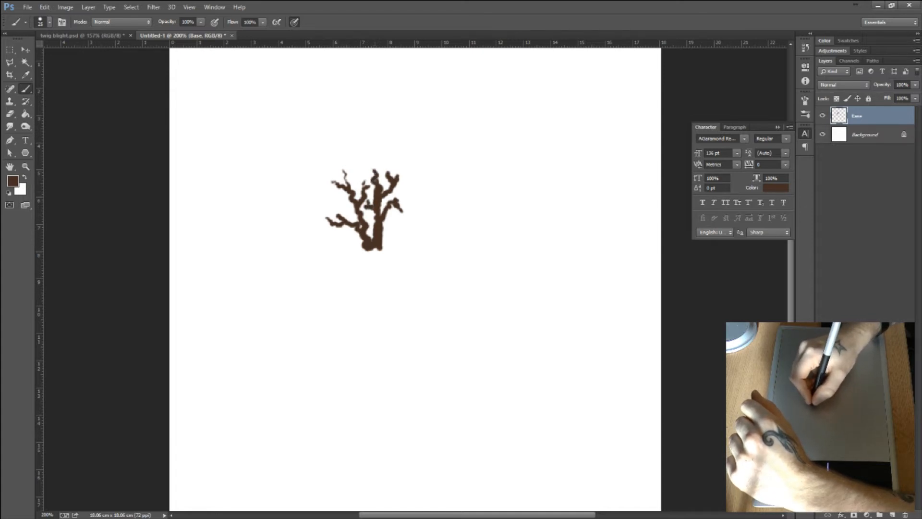
pyautogui.moveTo(377, 171); pyautogui.dragTo(376, 164)
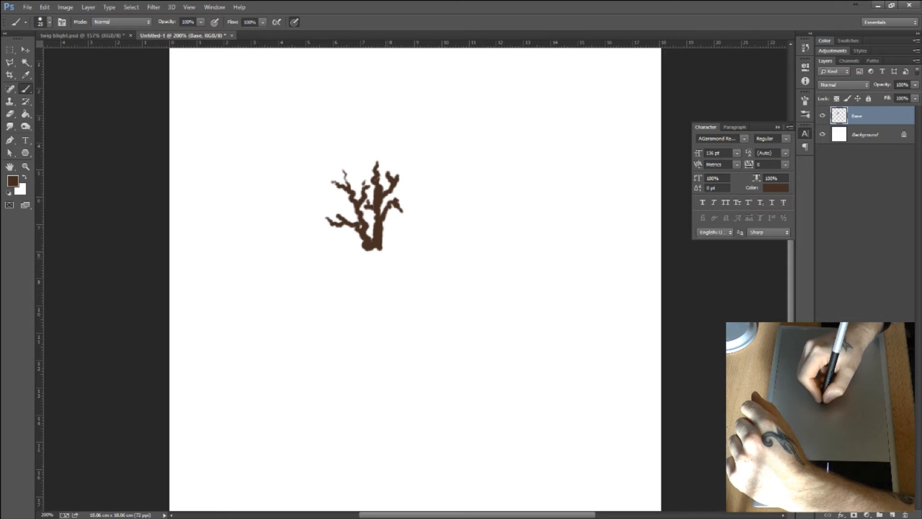
# - Paint the forked right branch and fill in a solid rounded body where all the branches meet
pyautogui.moveTo(387, 238); pyautogui.dragTo(384, 244)
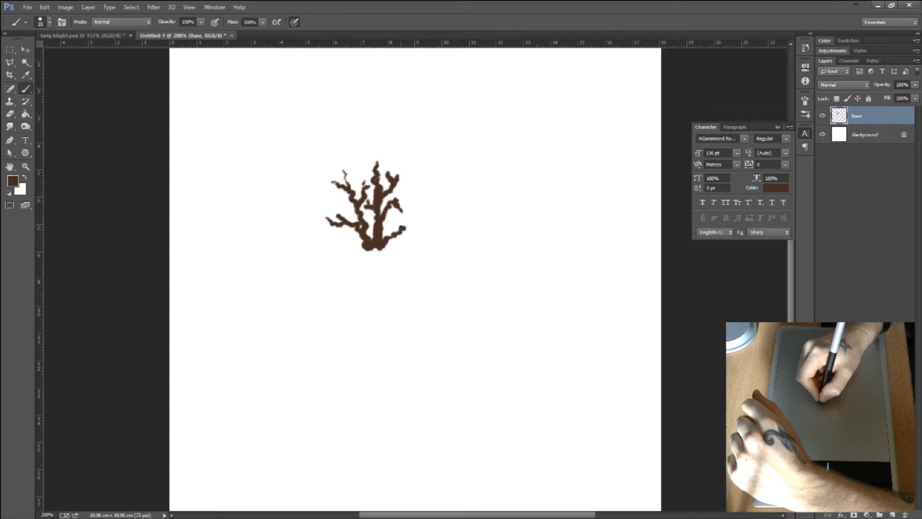
pyautogui.moveTo(411, 224); pyautogui.dragTo(414, 207)
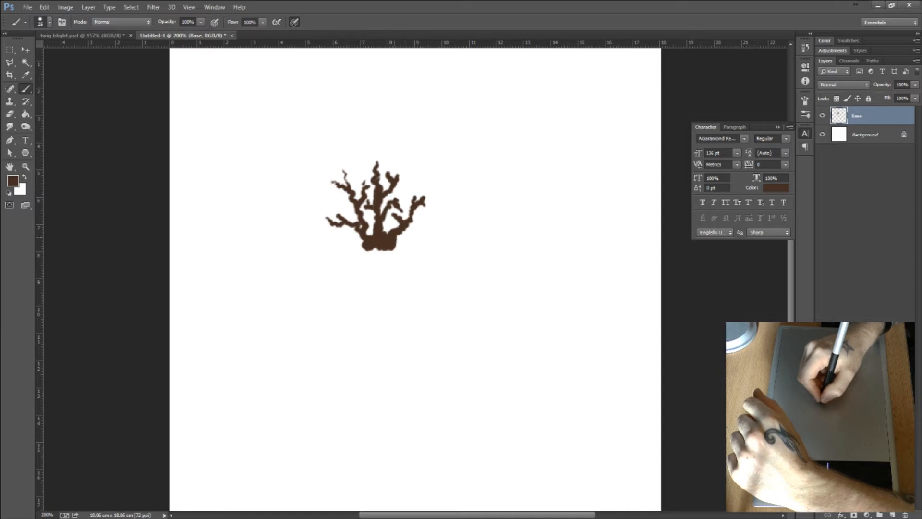
pyautogui.moveTo(364, 247); pyautogui.dragTo(357, 250)
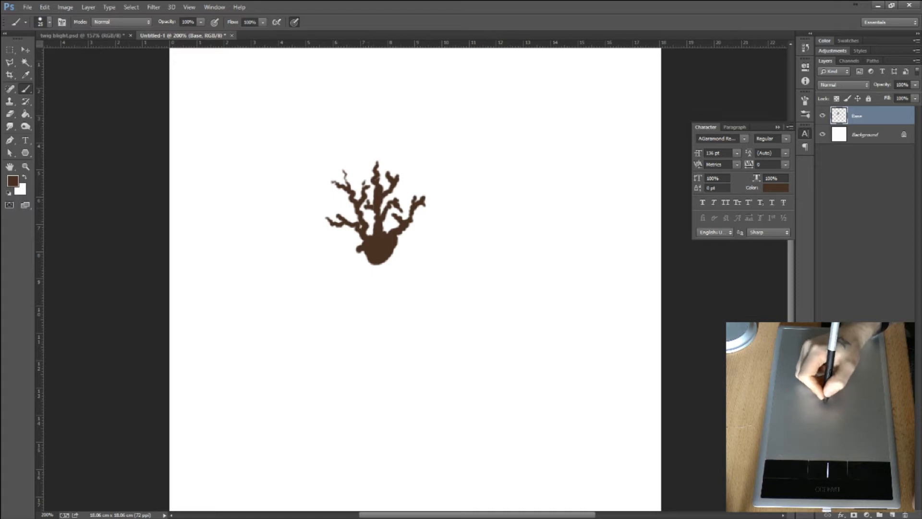
# - Paint a thick upward arrow beside the branches, then undo it
pyautogui.moveTo(464, 241)
pyautogui.mouseDown()
pyautogui.moveTo(448, 137)
pyautogui.moveTo(437, 161)
pyautogui.moveTo(469, 151)
pyautogui.moveTo(454, 141)
pyautogui.mouseUp()
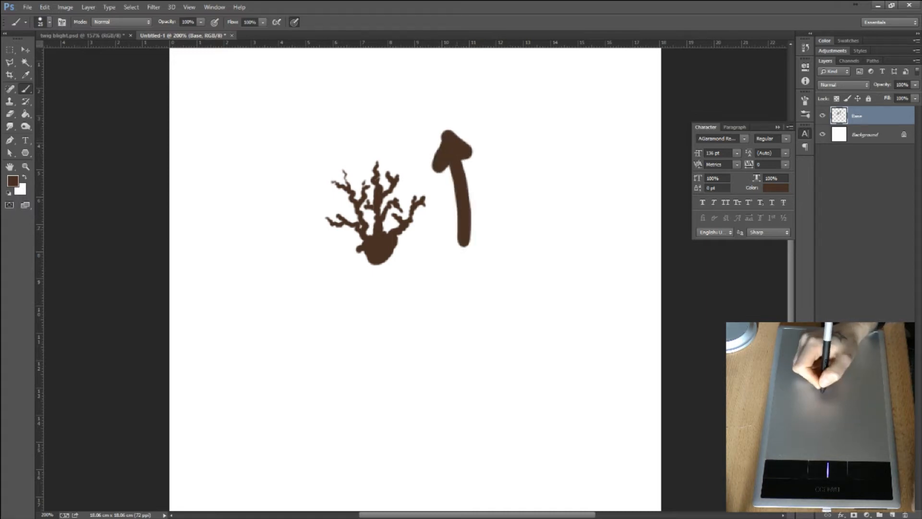
pyautogui.hotkey('ctrl', 'z')
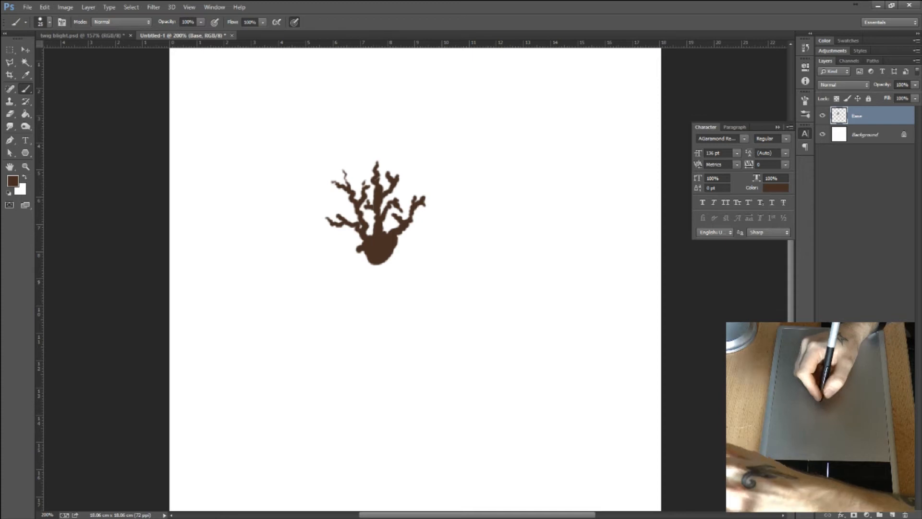
# - Paint thick arms arching down from both sides of the body, with side twigs and root-like fingers on the left arm
pyautogui.moveTo(363, 253)
pyautogui.mouseDown()
pyautogui.moveTo(353, 251)
pyautogui.moveTo(397, 246)
pyautogui.moveTo(427, 266)
pyautogui.moveTo(425, 256)
pyautogui.moveTo(421, 275)
pyautogui.moveTo(434, 286)
pyautogui.moveTo(441, 273)
pyautogui.moveTo(435, 278)
pyautogui.moveTo(428, 260)
pyautogui.moveTo(445, 267)
pyautogui.moveTo(439, 282)
pyautogui.moveTo(435, 266)
pyautogui.moveTo(444, 271)
pyautogui.moveTo(402, 254)
pyautogui.moveTo(409, 244)
pyautogui.moveTo(441, 264)
pyautogui.mouseUp()
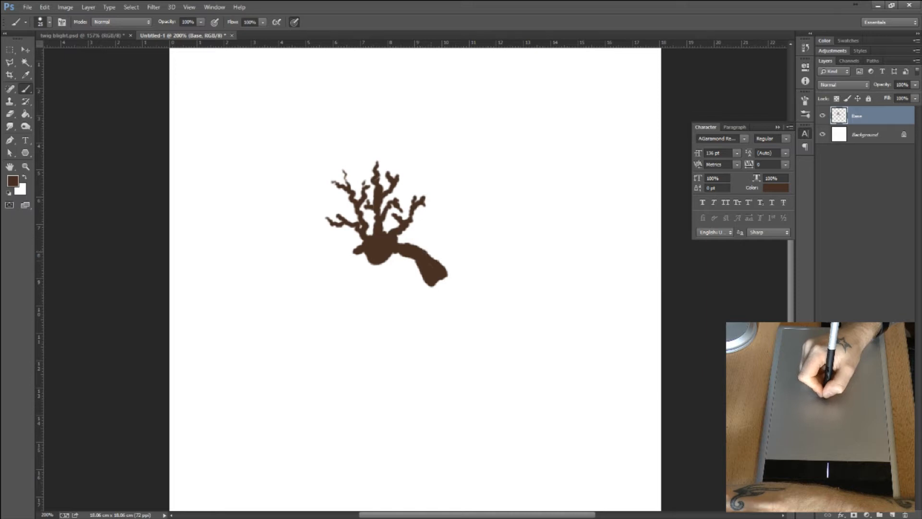
pyautogui.moveTo(398, 243)
pyautogui.mouseDown()
pyautogui.moveTo(406, 245)
pyautogui.moveTo(378, 267)
pyautogui.moveTo(346, 252)
pyautogui.moveTo(331, 287)
pyautogui.moveTo(330, 271)
pyautogui.moveTo(341, 294)
pyautogui.moveTo(327, 302)
pyautogui.moveTo(342, 305)
pyautogui.moveTo(350, 288)
pyautogui.moveTo(358, 303)
pyautogui.moveTo(357, 289)
pyautogui.mouseUp()
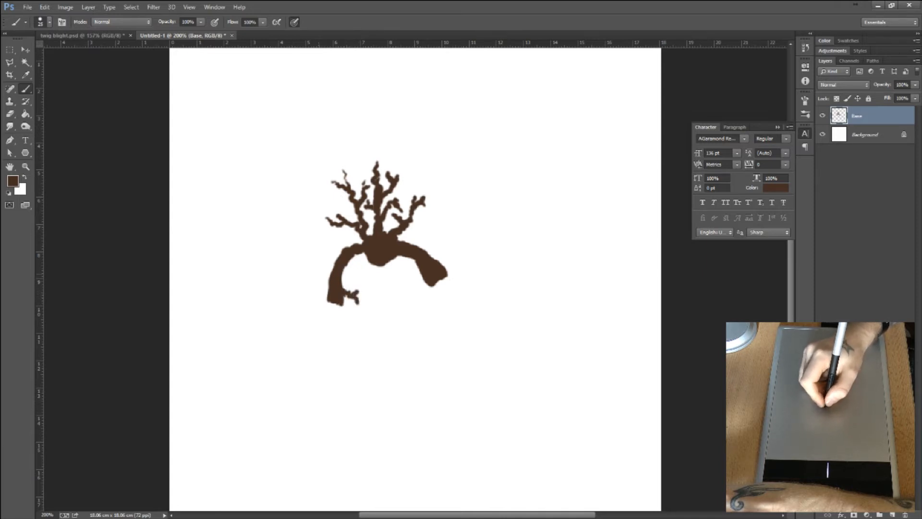
pyautogui.moveTo(339, 259); pyautogui.dragTo(336, 247)
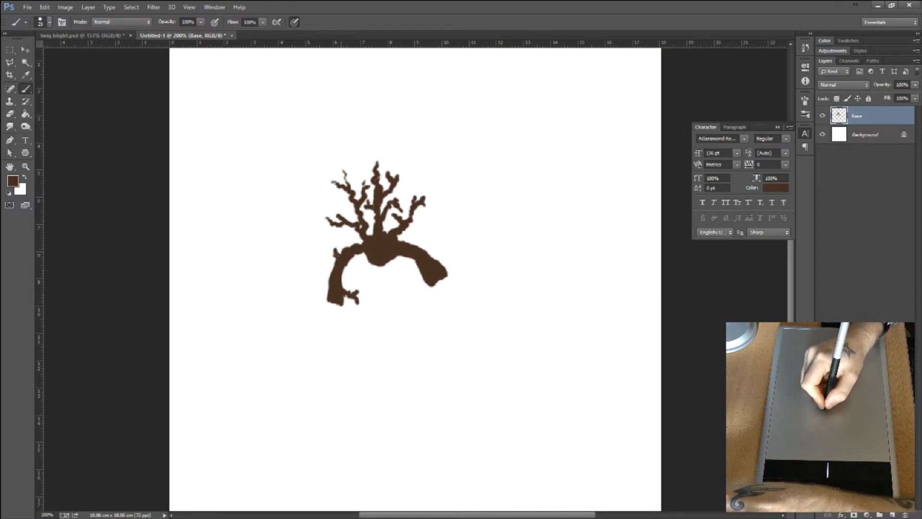
pyautogui.moveTo(341, 305)
pyautogui.mouseDown()
pyautogui.moveTo(354, 329)
pyautogui.moveTo(337, 313)
pyautogui.moveTo(342, 338)
pyautogui.mouseUp()
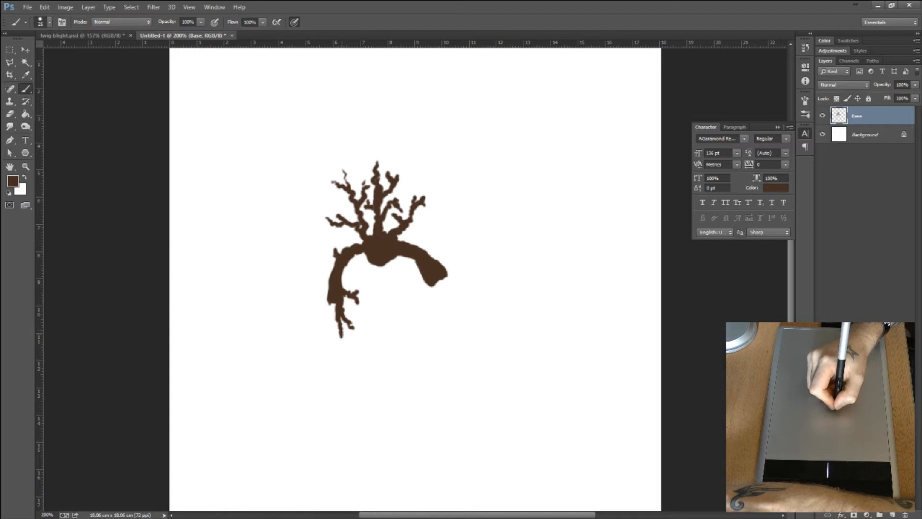
pyautogui.moveTo(333, 302); pyautogui.dragTo(334, 337)
pyautogui.moveTo(330, 301); pyautogui.dragTo(321, 328)
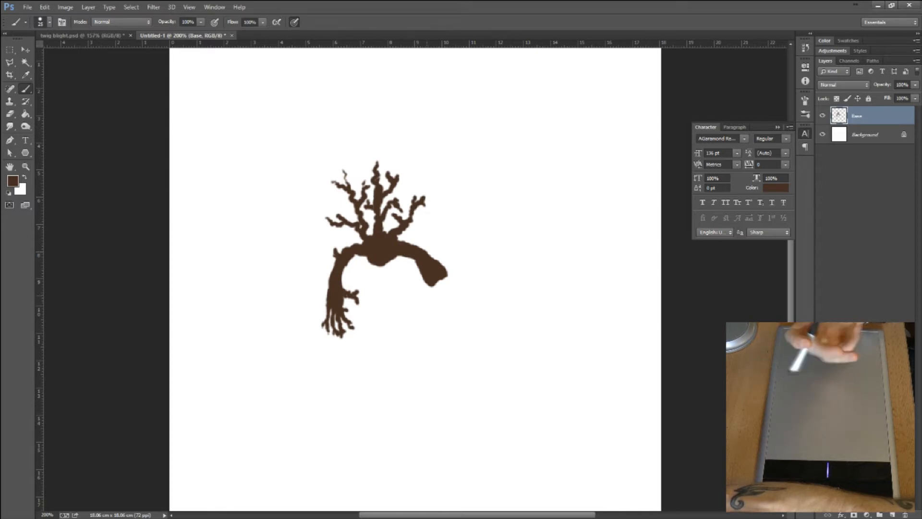
# - Erase the thick right arm back to the edge of the body
pyautogui.hotkey('ctrl', 'alt', 'z')
pyautogui.hotkey('ctrl', 'alt', 'z')
pyautogui.hotkey('ctrl', 'alt', 'z')
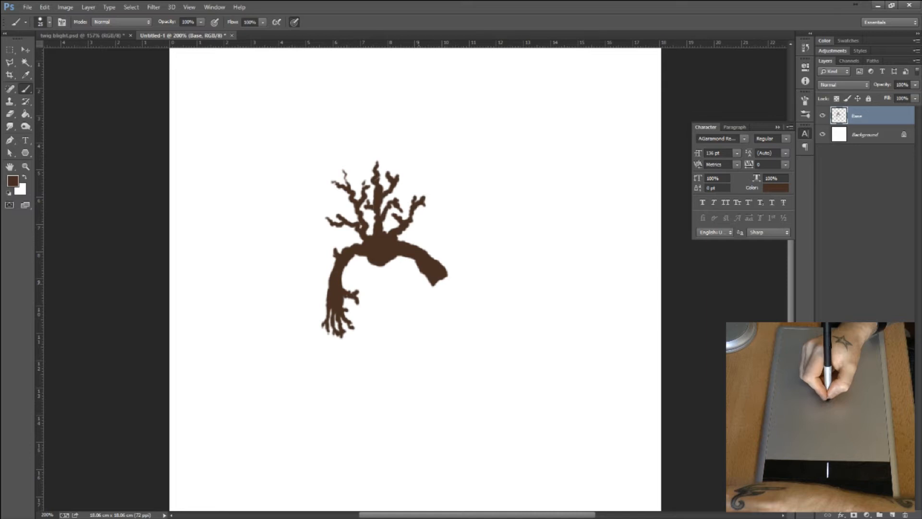
pyautogui.moveTo(418, 264)
pyautogui.mouseDown()
pyautogui.moveTo(434, 281)
pyautogui.moveTo(421, 253)
pyautogui.moveTo(404, 241)
pyautogui.moveTo(401, 250)
pyautogui.mouseUp()
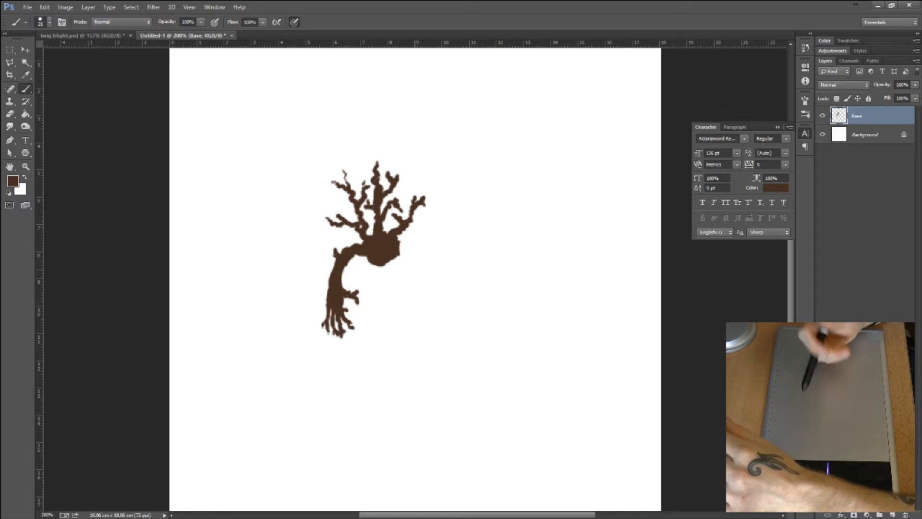
# - Repaint the right arm as a slimmer curve hanging from the body, ending in four spread root-like fingers
pyautogui.moveTo(399, 246)
pyautogui.mouseDown()
pyautogui.moveTo(420, 252)
pyautogui.moveTo(433, 290)
pyautogui.moveTo(417, 331)
pyautogui.mouseUp()
pyautogui.moveTo(430, 292); pyautogui.dragTo(429, 330)
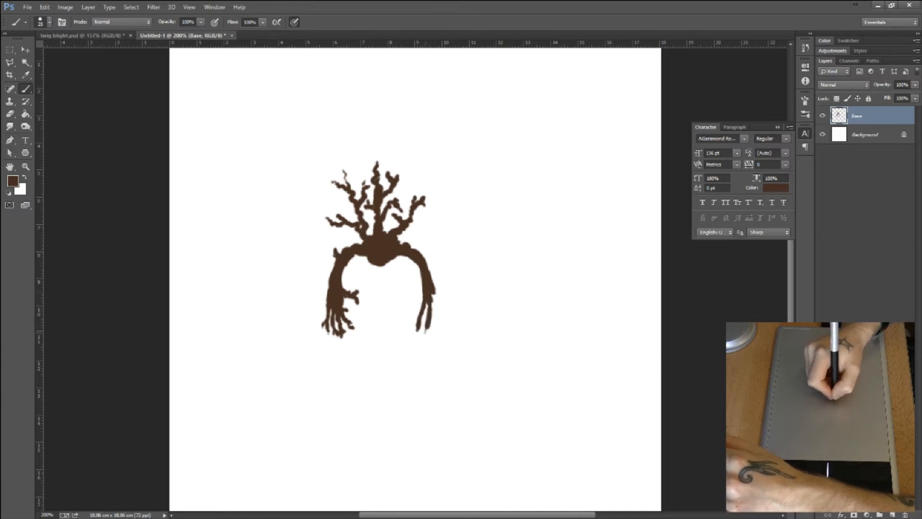
pyautogui.moveTo(434, 291); pyautogui.dragTo(436, 332)
pyautogui.moveTo(436, 299); pyautogui.dragTo(446, 318)
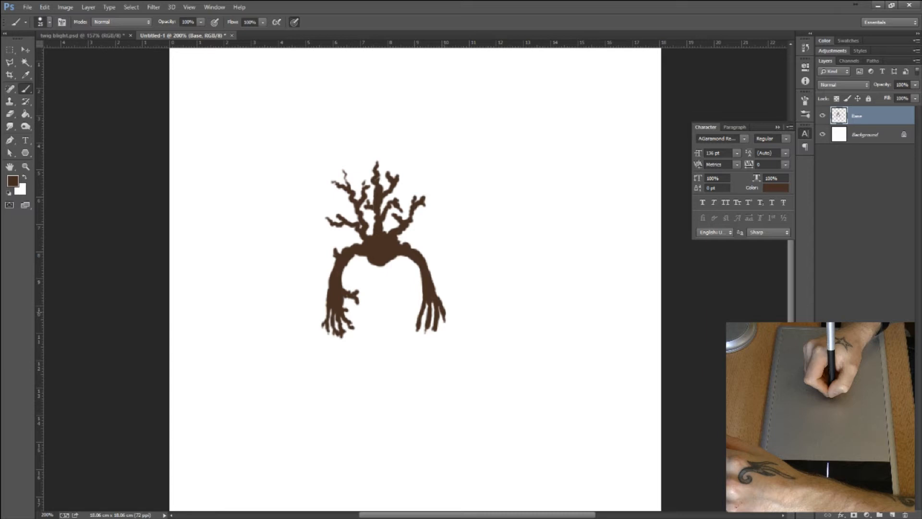
pyautogui.moveTo(446, 313); pyautogui.dragTo(452, 318)
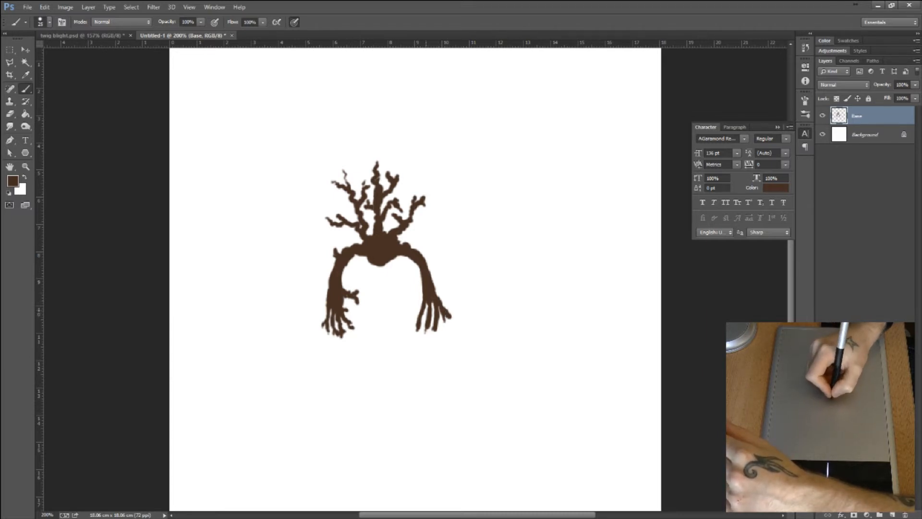
# - Add a thumb-like twig and fingertip forks to the right hand, small side twigs along both arms, and fill out the body's underside
pyautogui.moveTo(422, 285); pyautogui.dragTo(412, 305)
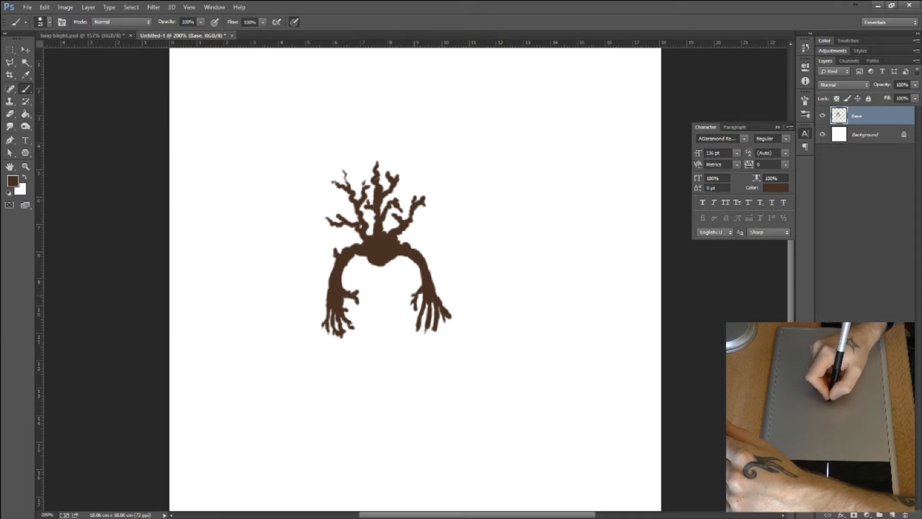
pyautogui.moveTo(422, 293)
pyautogui.mouseDown()
pyautogui.moveTo(415, 325)
pyautogui.moveTo(425, 338)
pyautogui.moveTo(439, 325)
pyautogui.mouseUp()
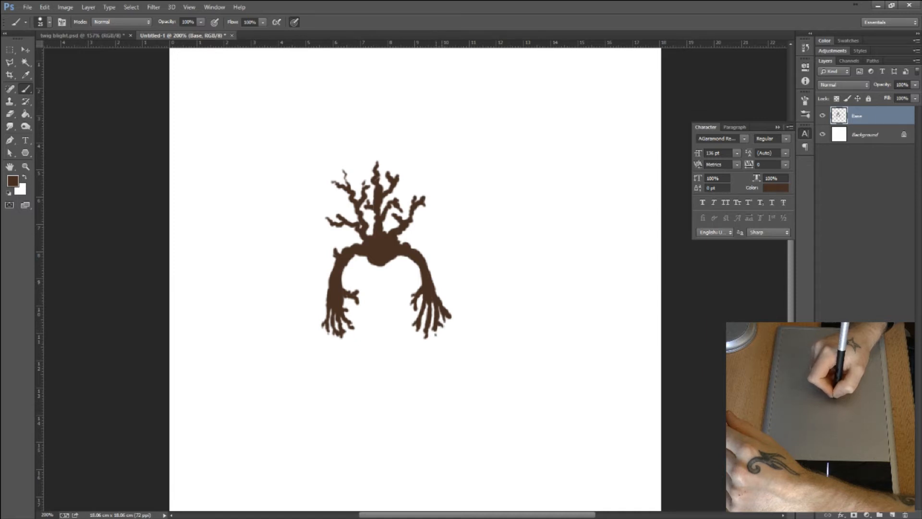
pyautogui.moveTo(436, 330); pyautogui.dragTo(437, 335)
pyautogui.moveTo(430, 278); pyautogui.dragTo(434, 273)
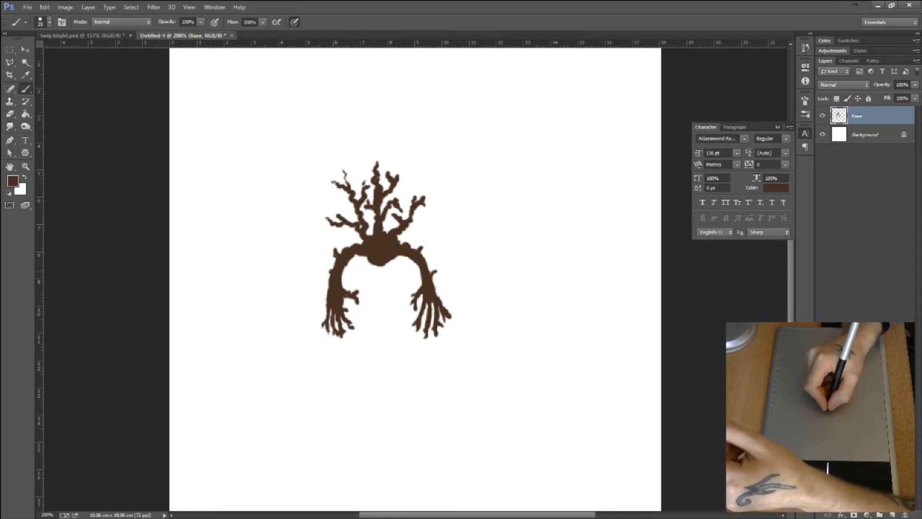
pyautogui.moveTo(343, 272); pyautogui.dragTo(351, 274)
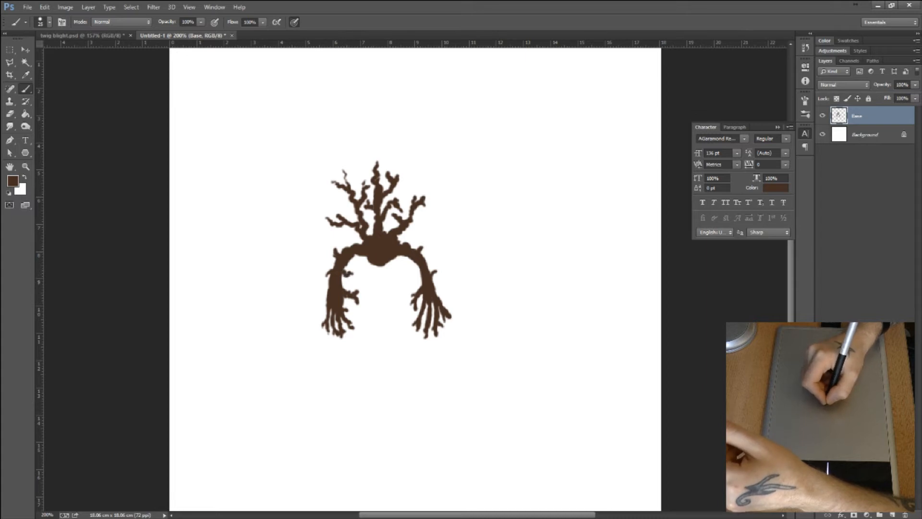
pyautogui.moveTo(414, 260); pyautogui.dragTo(404, 268)
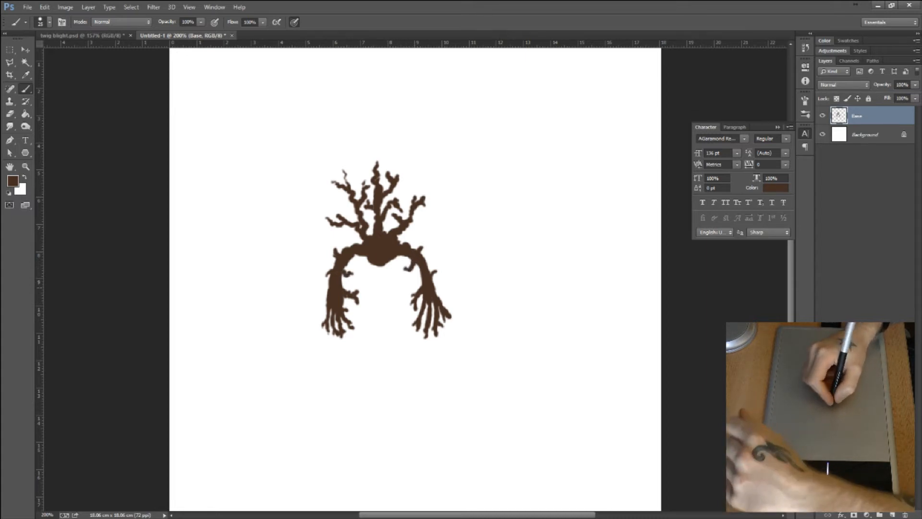
pyautogui.moveTo(378, 262); pyautogui.dragTo(388, 265)
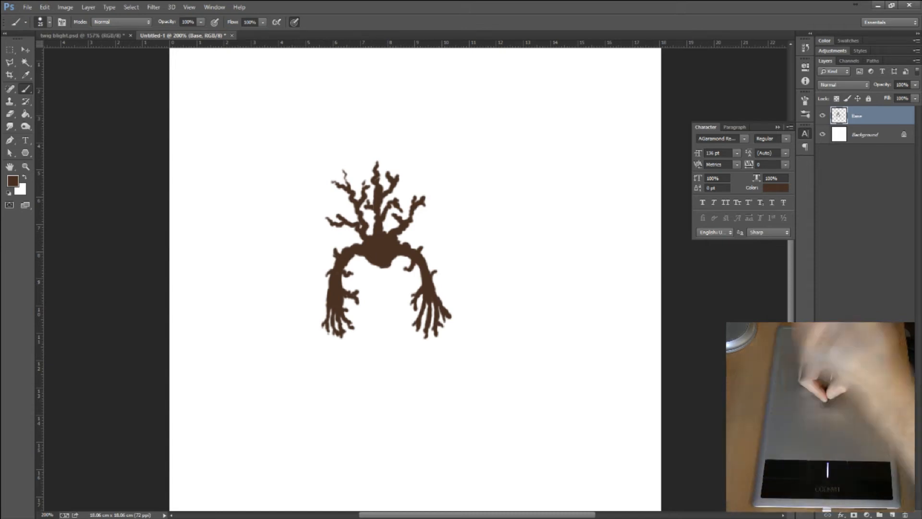
# - Add a new layer named Feet directly above the Background layer
pyautogui.click(874, 135)
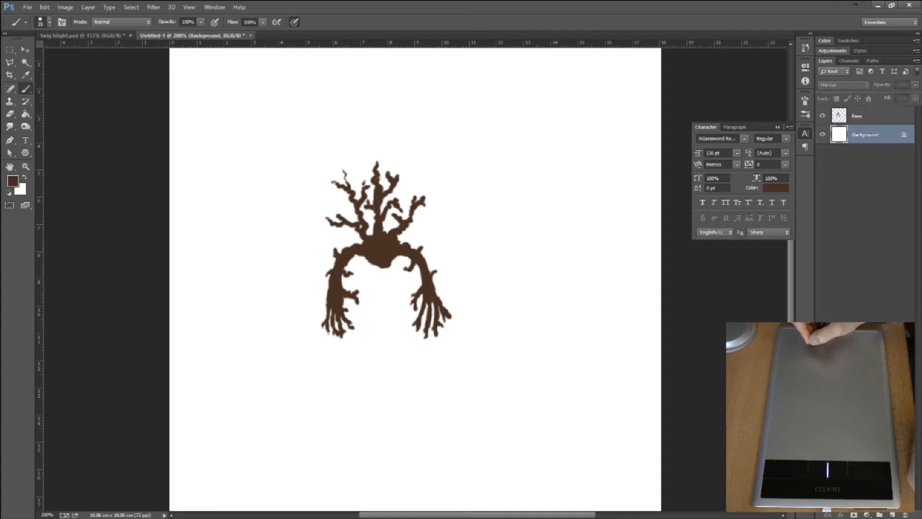
pyautogui.click(893, 514)
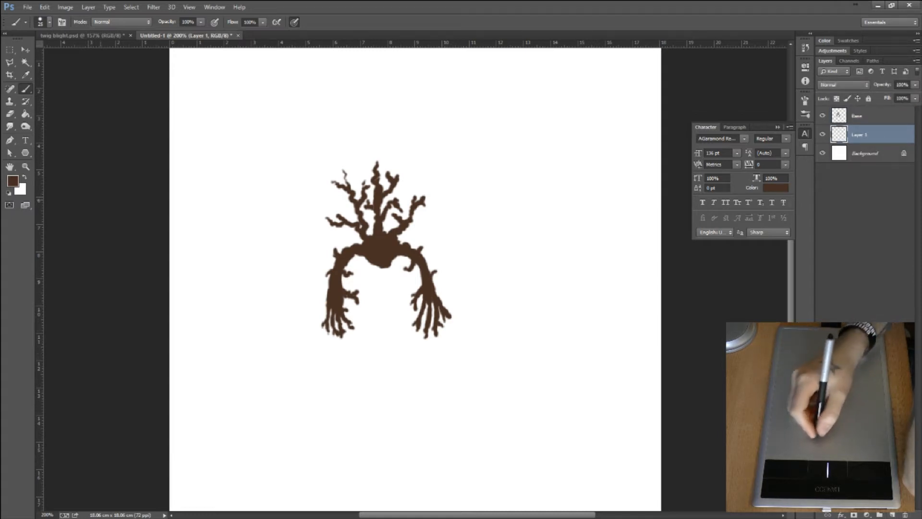
pyautogui.doubleClick(860, 134)
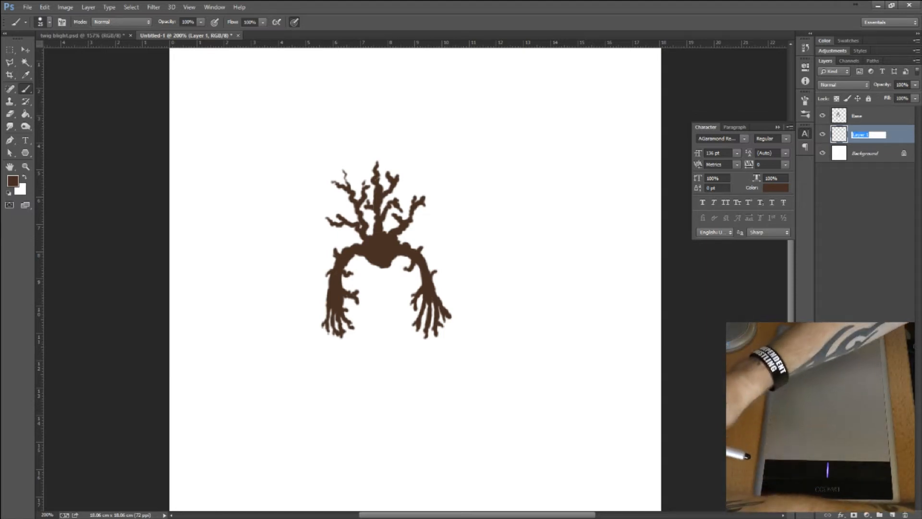
pyautogui.write('Feet')
pyautogui.press('Return')
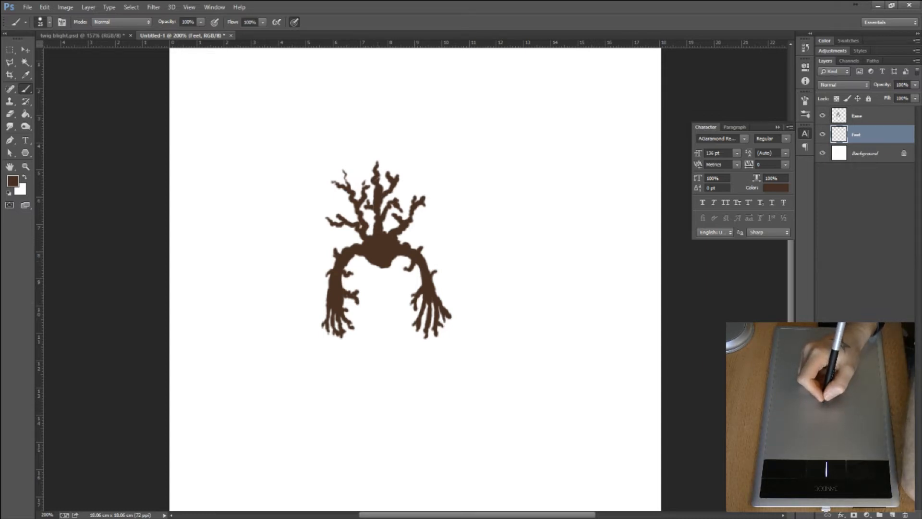
pyautogui.moveTo(375, 267); pyautogui.dragTo(369, 267)
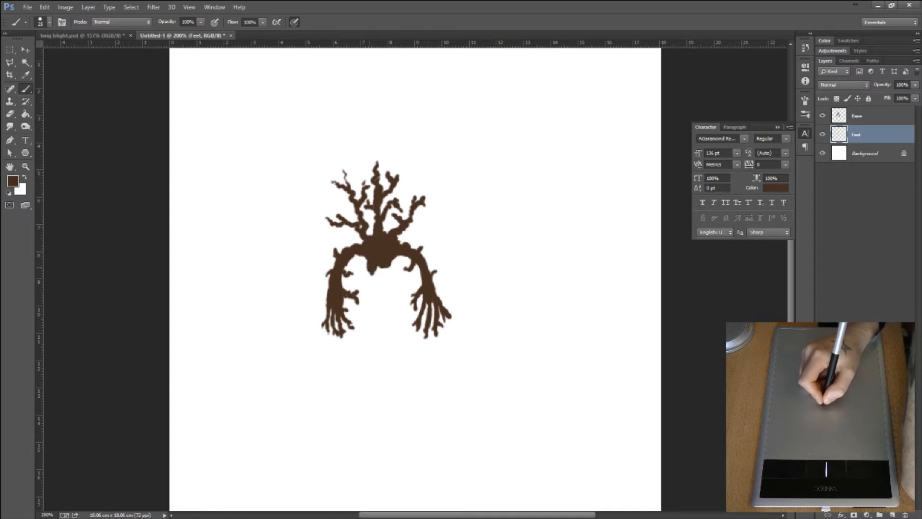
pyautogui.press('alt')
pyautogui.press('alt')
pyautogui.hotkey('ctrl', 'alt', 'z')
pyautogui.hotkey('ctrl', 'alt', 'z')
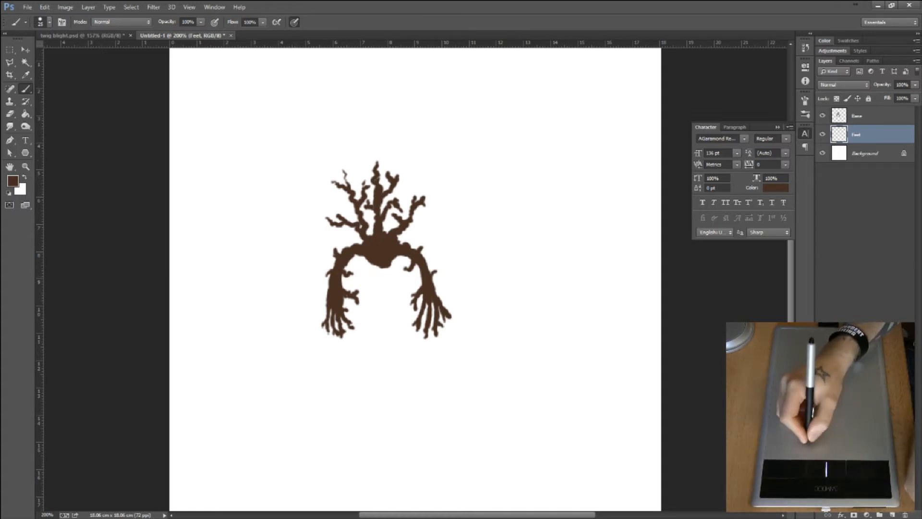
# - Set the foreground colour to the dark brown 2b1c14 for painting the feet
pyautogui.click(13, 182)
pyautogui.moveTo(454, 363); pyautogui.dragTo(455, 368)
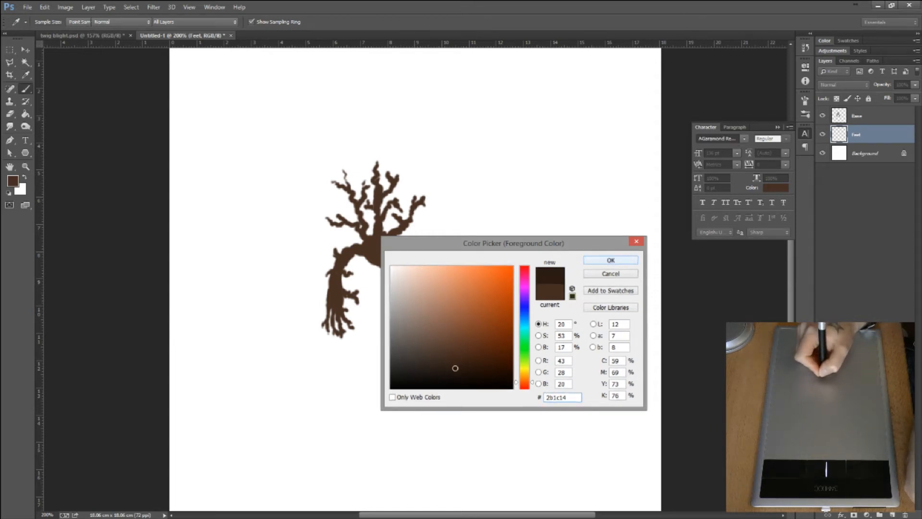
pyautogui.press('Return')
# - Paint a long dark leg with root-like toes beneath the body's left half and cut it back to a short stub
pyautogui.moveTo(375, 274)
pyautogui.mouseDown()
pyautogui.moveTo(368, 263)
pyautogui.moveTo(378, 275)
pyautogui.moveTo(370, 282)
pyautogui.mouseUp()
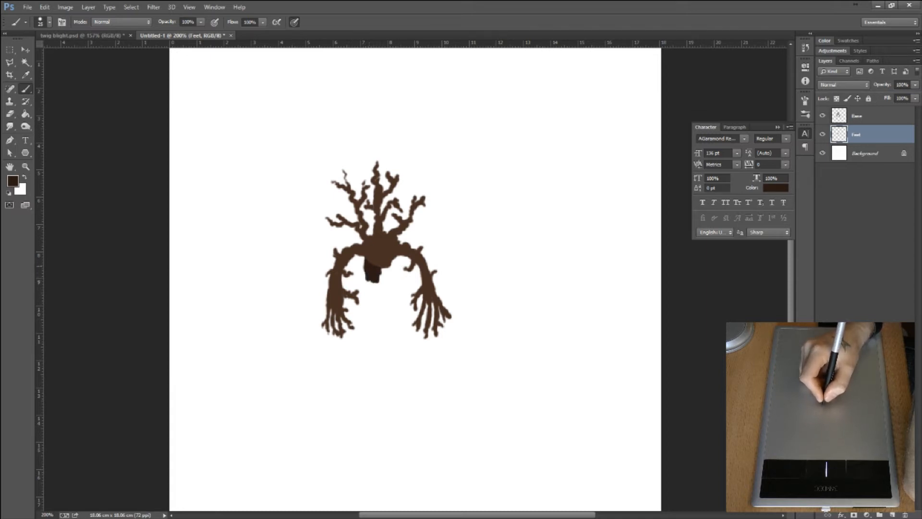
pyautogui.moveTo(368, 262)
pyautogui.mouseDown()
pyautogui.moveTo(382, 316)
pyautogui.moveTo(379, 296)
pyautogui.moveTo(376, 320)
pyautogui.moveTo(371, 299)
pyautogui.moveTo(369, 319)
pyautogui.moveTo(360, 298)
pyautogui.moveTo(365, 309)
pyautogui.mouseUp()
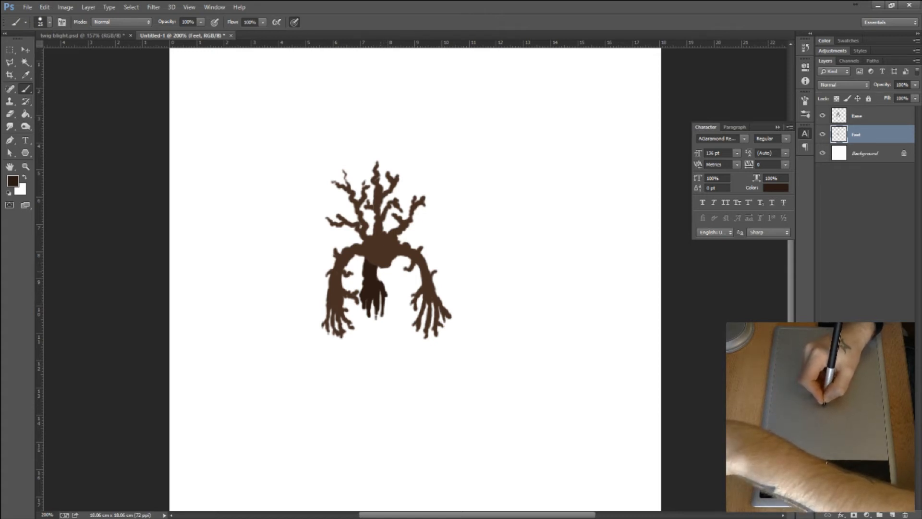
pyautogui.moveTo(385, 290)
pyautogui.mouseDown()
pyautogui.moveTo(382, 312)
pyautogui.moveTo(365, 308)
pyautogui.moveTo(381, 277)
pyautogui.moveTo(371, 280)
pyautogui.moveTo(365, 258)
pyautogui.mouseUp()
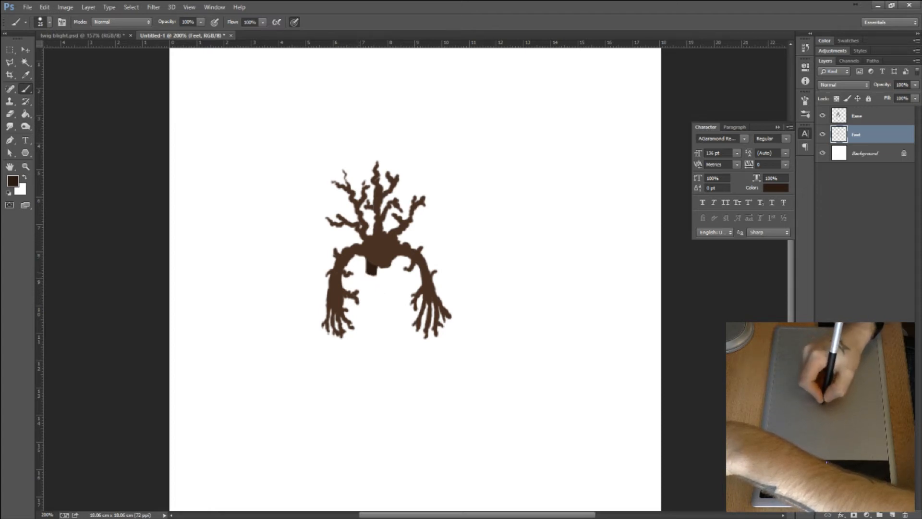
# - Flare the bottom of the leg stub and paint thin root-like toes on it with a much smaller brush
pyautogui.moveTo(368, 273); pyautogui.dragTo(367, 275)
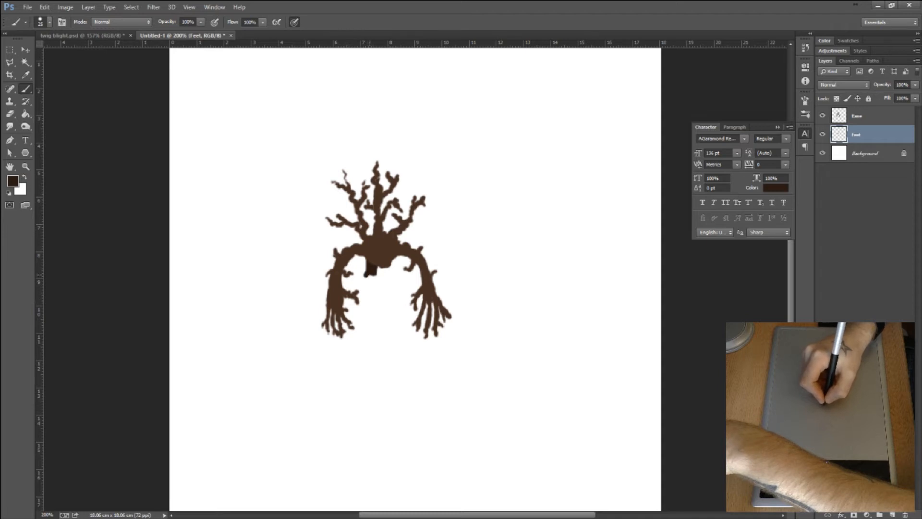
pyautogui.press('[')
pyautogui.press('[')
pyautogui.press('[')
pyautogui.press('[')
pyautogui.press('[')
pyautogui.press('[')
pyautogui.press('[')
pyautogui.press('[')
pyautogui.press('[')
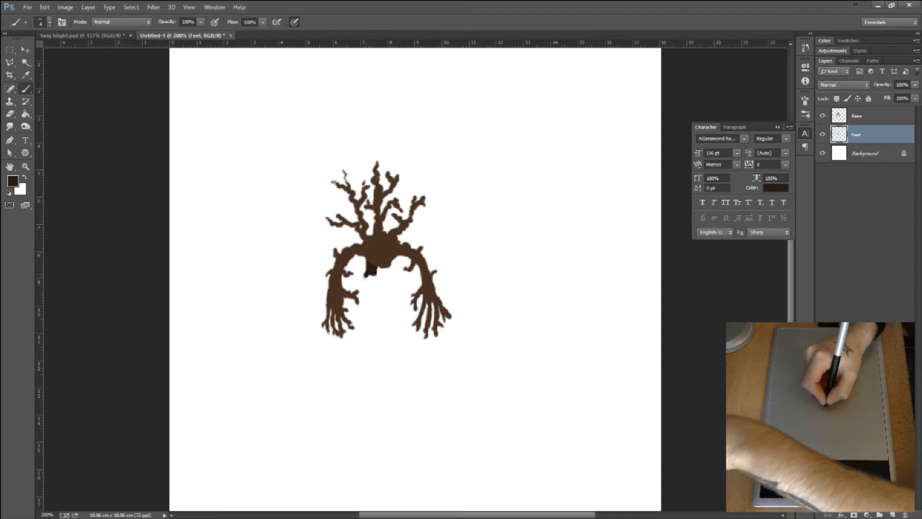
pyautogui.moveTo(363, 282)
pyautogui.mouseDown()
pyautogui.moveTo(369, 299)
pyautogui.moveTo(372, 284)
pyautogui.moveTo(377, 293)
pyautogui.mouseUp()
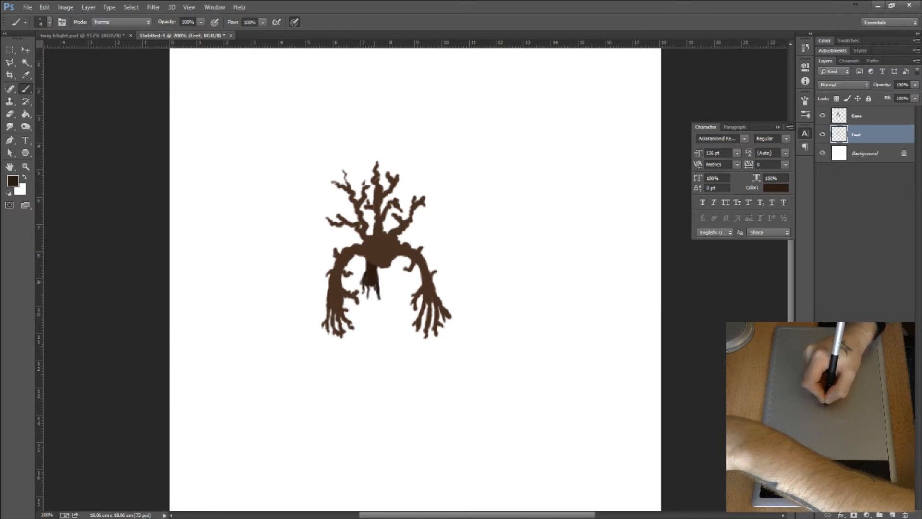
# - Add more toes and a small side twig to the dark foot, and thicken the leg where it meets the body
pyautogui.moveTo(379, 293)
pyautogui.mouseDown()
pyautogui.moveTo(369, 298)
pyautogui.moveTo(384, 284)
pyautogui.mouseUp()
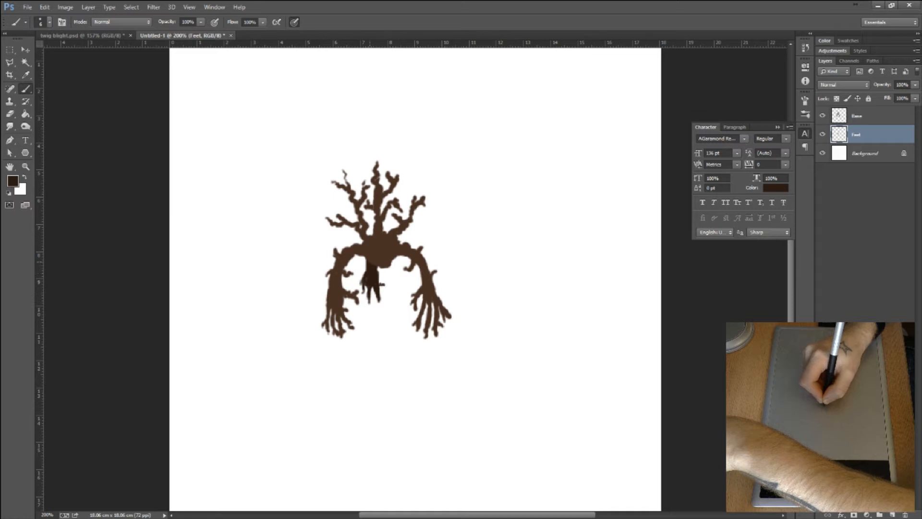
pyautogui.moveTo(364, 257); pyautogui.dragTo(363, 268)
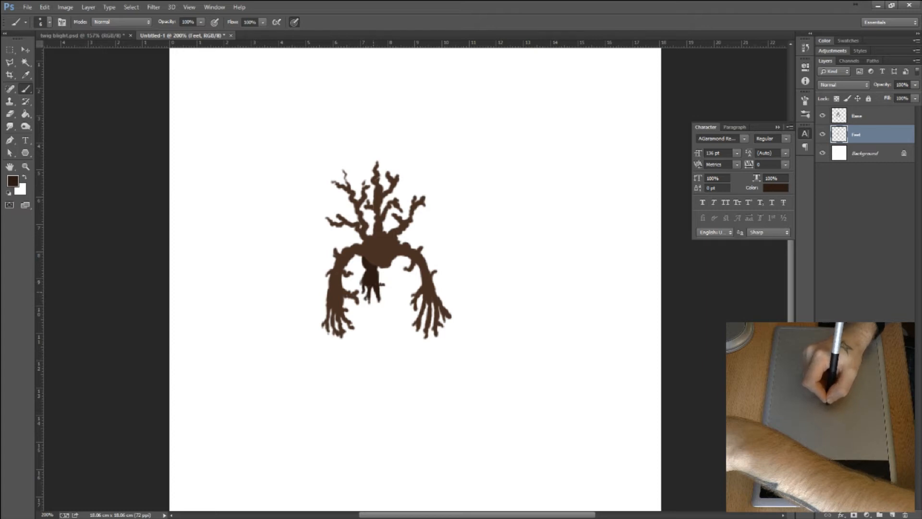
pyautogui.moveTo(373, 292); pyautogui.dragTo(373, 303)
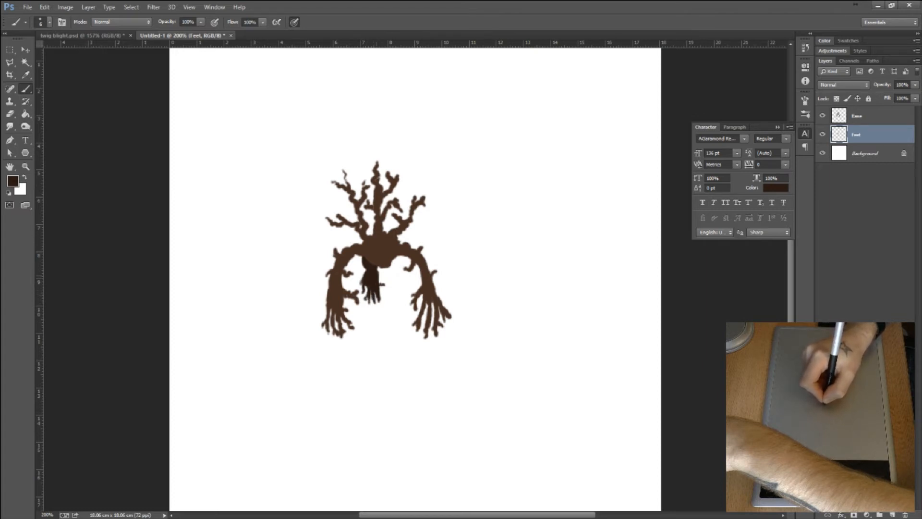
pyautogui.moveTo(379, 281); pyautogui.dragTo(380, 269)
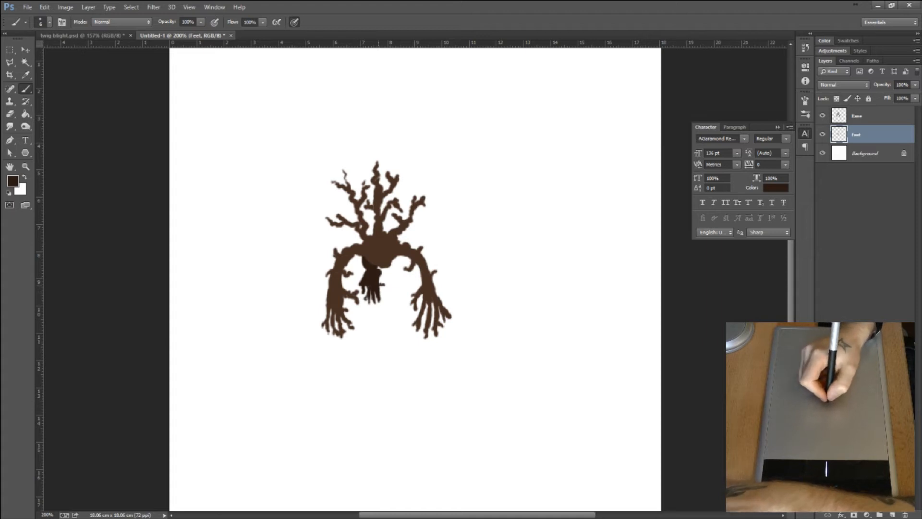
# - Move the dark leg under the right half of the body and reshape its upper end into a knobbly joint tucked behind the body
pyautogui.moveTo(379, 281); pyautogui.dragTo(410, 278)
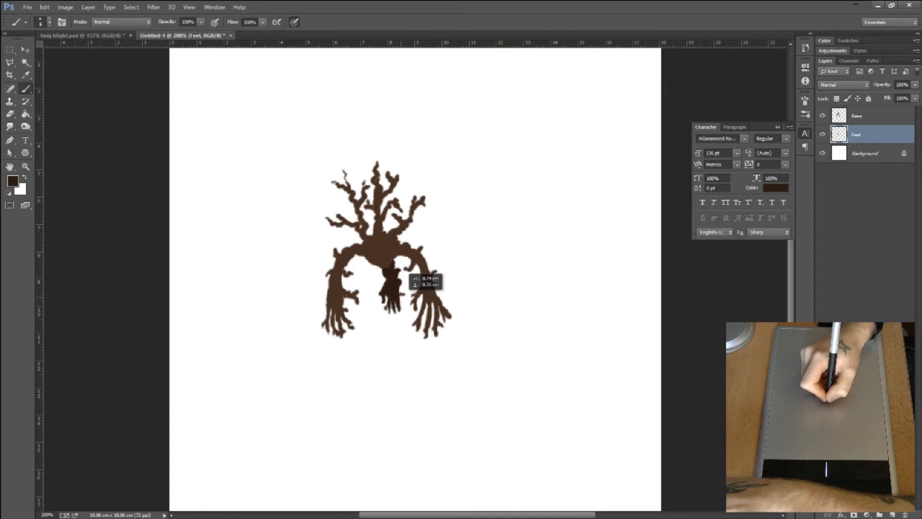
pyautogui.moveTo(405, 267); pyautogui.dragTo(407, 271)
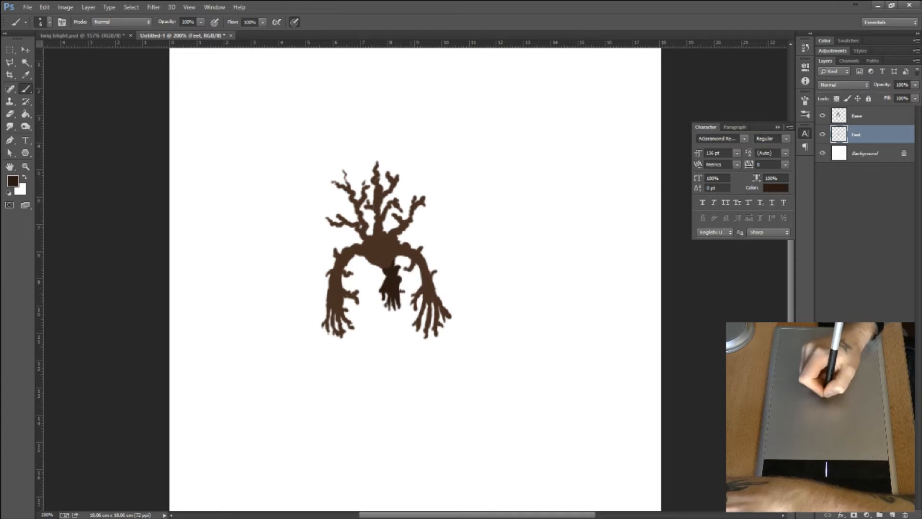
pyautogui.moveTo(403, 274)
pyautogui.mouseDown()
pyautogui.moveTo(382, 265)
pyautogui.moveTo(404, 272)
pyautogui.mouseUp()
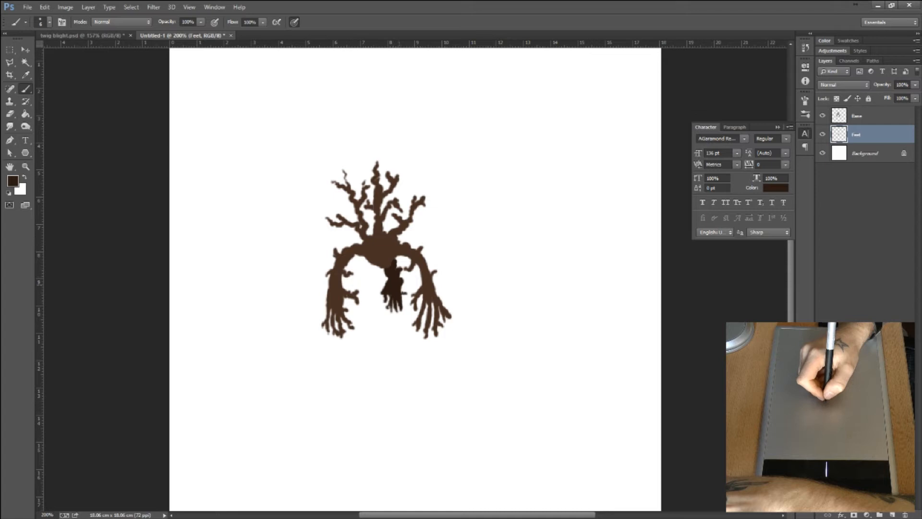
pyautogui.moveTo(399, 284); pyautogui.dragTo(398, 277)
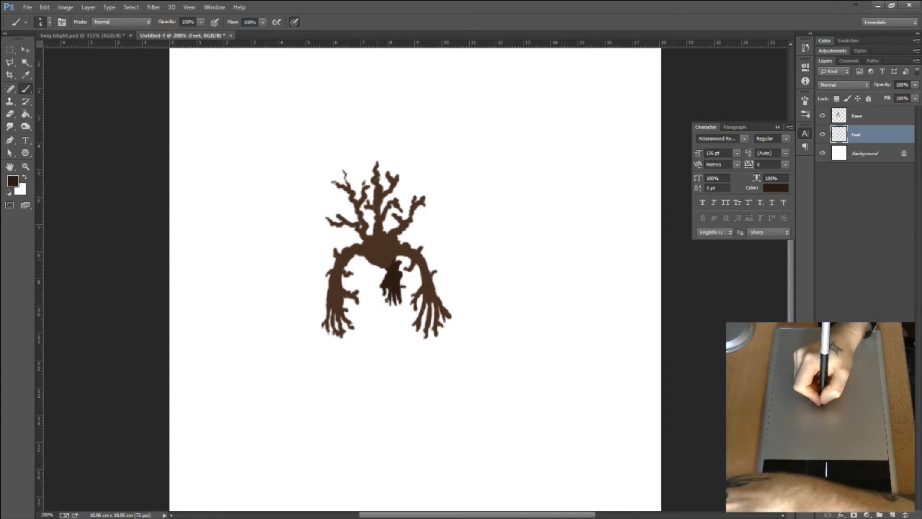
# - Paint a second long dark leg with root-like toes under the left half of the body
pyautogui.moveTo(368, 260)
pyautogui.mouseDown()
pyautogui.moveTo(368, 277)
pyautogui.moveTo(366, 261)
pyautogui.moveTo(361, 270)
pyautogui.moveTo(367, 279)
pyautogui.moveTo(372, 265)
pyautogui.moveTo(376, 301)
pyautogui.moveTo(360, 270)
pyautogui.moveTo(365, 306)
pyautogui.moveTo(360, 280)
pyautogui.mouseUp()
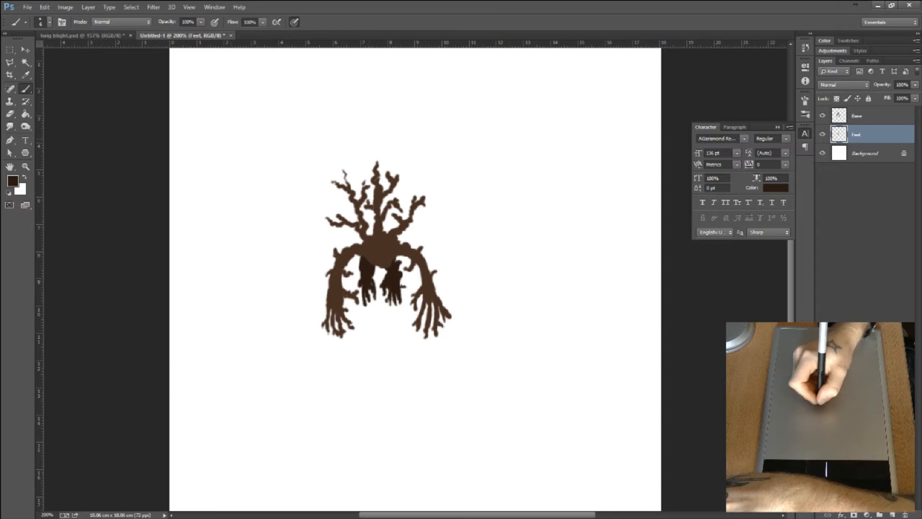
# - Consult the finished creature in twig blight.psd, try a stroke over its front leg on a new layer, undo it, and return to Untitled-1
pyautogui.hotkey('ctrl', 'Tab')
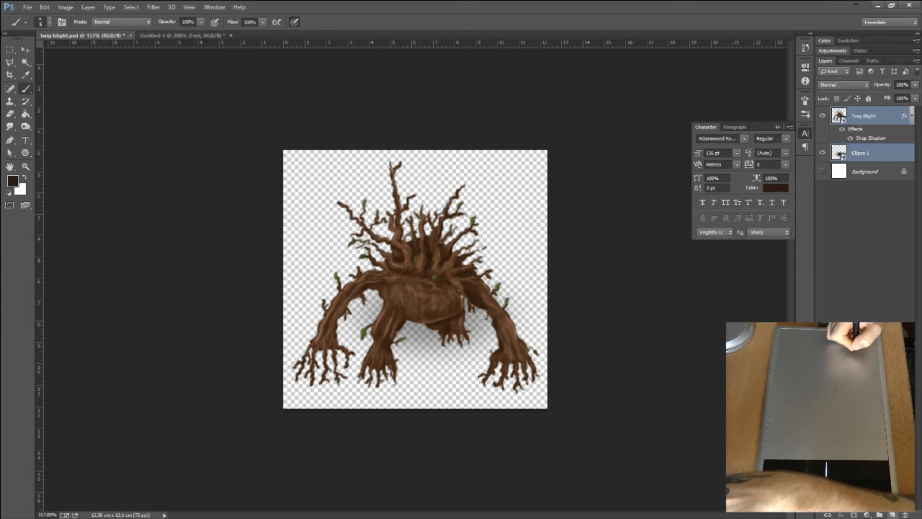
pyautogui.hotkey('ctrl', 'shift', 'alt', 'n')
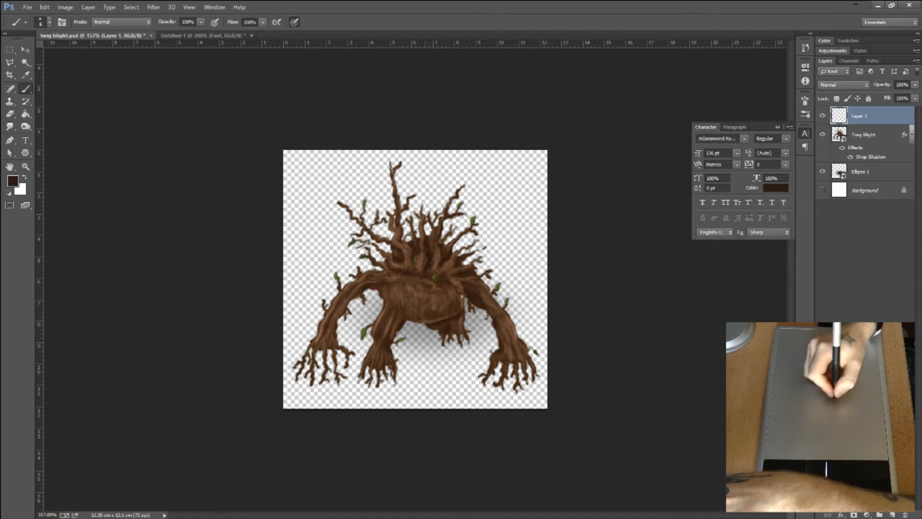
pyautogui.moveTo(395, 297); pyautogui.dragTo(385, 338)
pyautogui.hotkey('ctrl', 'z')
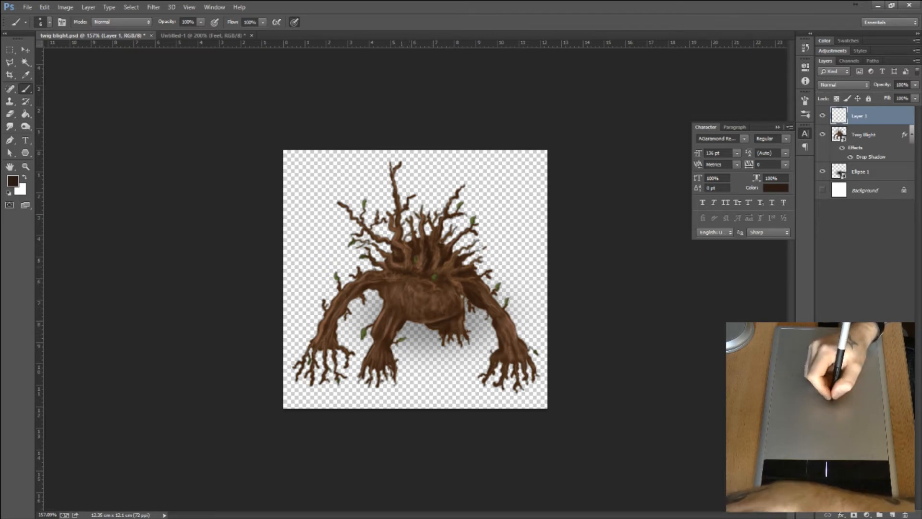
pyautogui.click(202, 35)
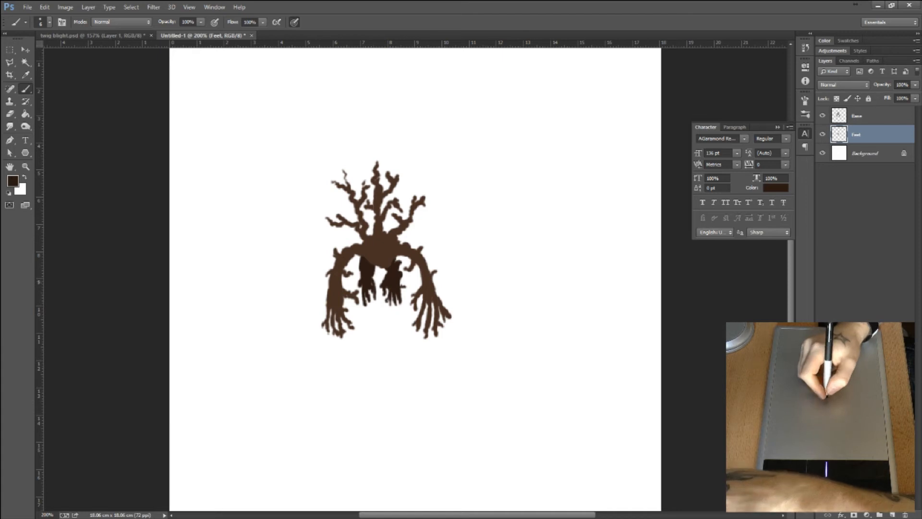
# - Remove the long left leg and repaint it as a shorter, smaller foot with thin toes just below the body
pyautogui.moveTo(366, 270); pyautogui.dragTo(361, 265)
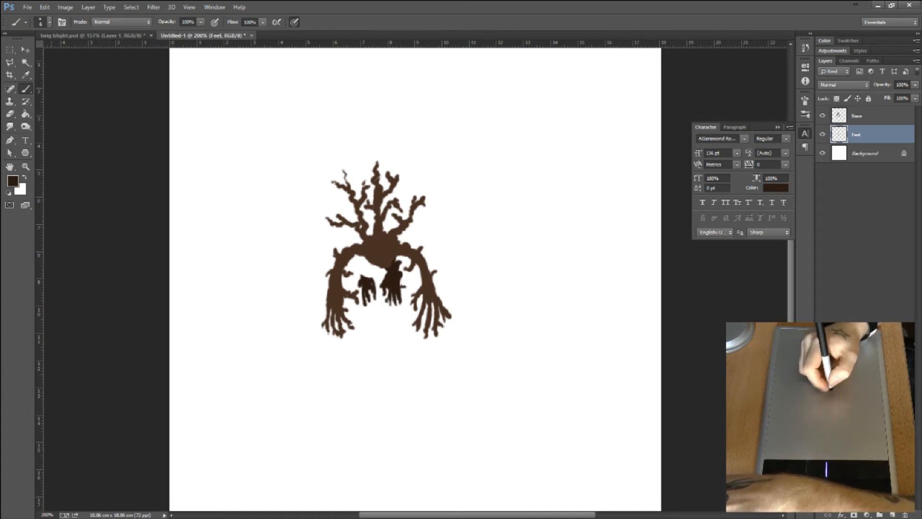
pyautogui.hotkey('ctrl', 'z')
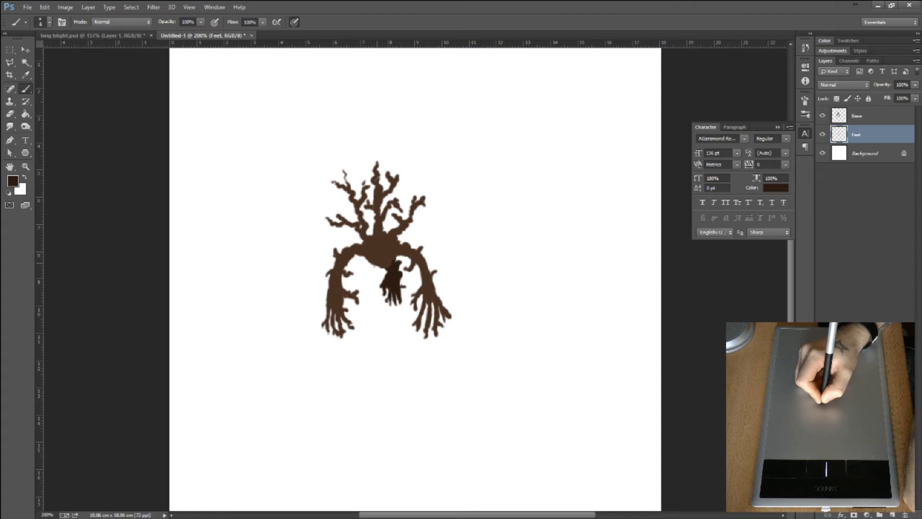
pyautogui.moveTo(375, 266)
pyautogui.mouseDown()
pyautogui.moveTo(374, 278)
pyautogui.moveTo(365, 267)
pyautogui.moveTo(371, 280)
pyautogui.mouseUp()
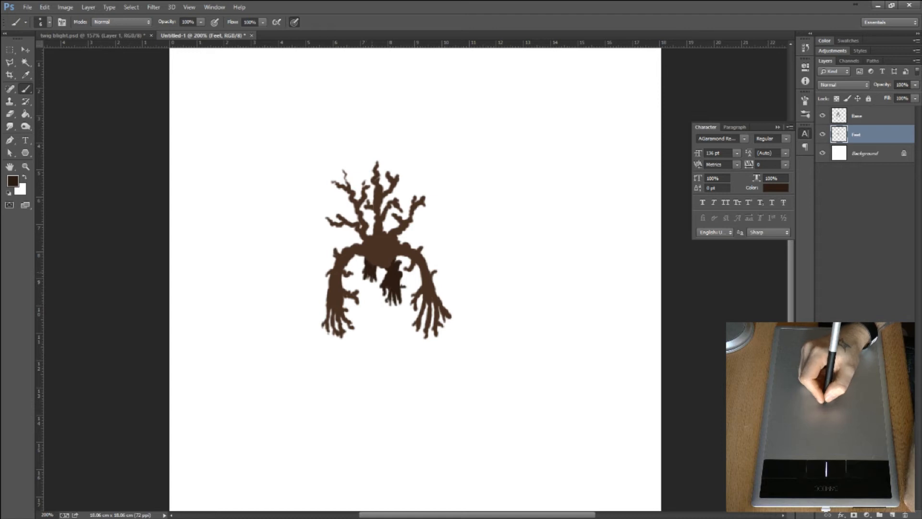
pyautogui.moveTo(364, 273); pyautogui.dragTo(369, 285)
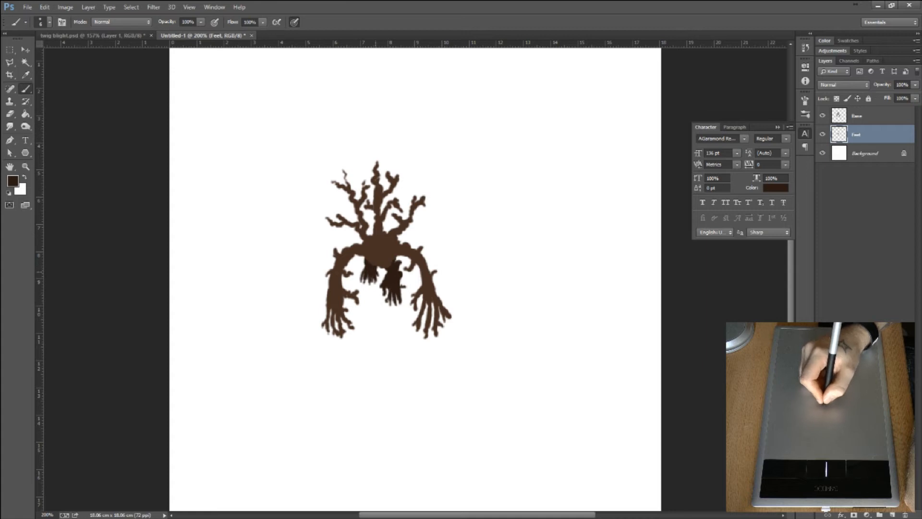
pyautogui.moveTo(367, 277); pyautogui.dragTo(367, 283)
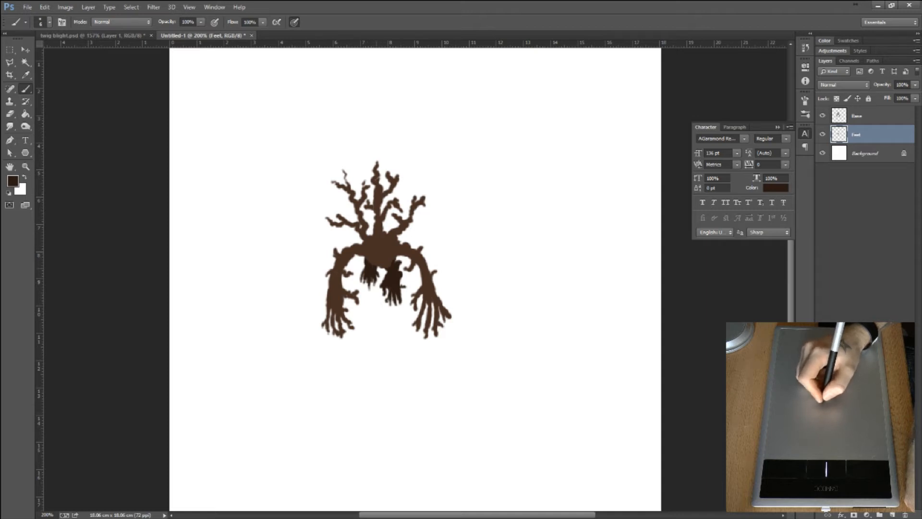
# - Select the small left foot with the Polygonal Lasso, move it slightly up and left behind the body, and deselect
pyautogui.click(9, 62)
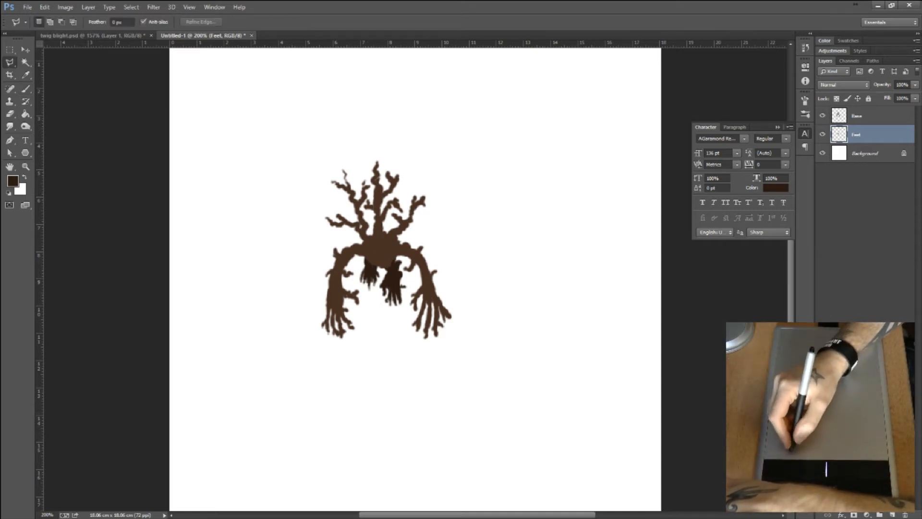
pyautogui.click(356, 281)
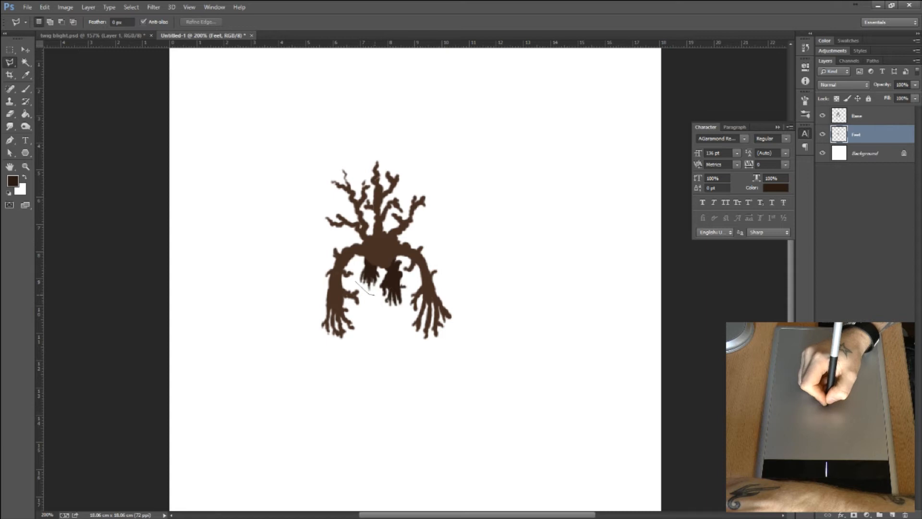
pyautogui.click(380, 274)
pyautogui.click(367, 246)
pyautogui.click(355, 281)
pyautogui.moveTo(372, 257); pyautogui.dragTo(368, 248)
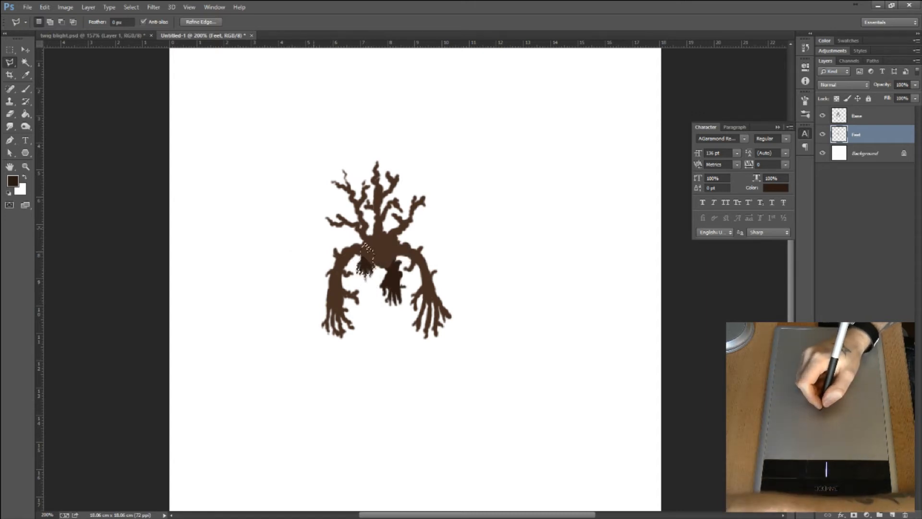
pyautogui.press('m')
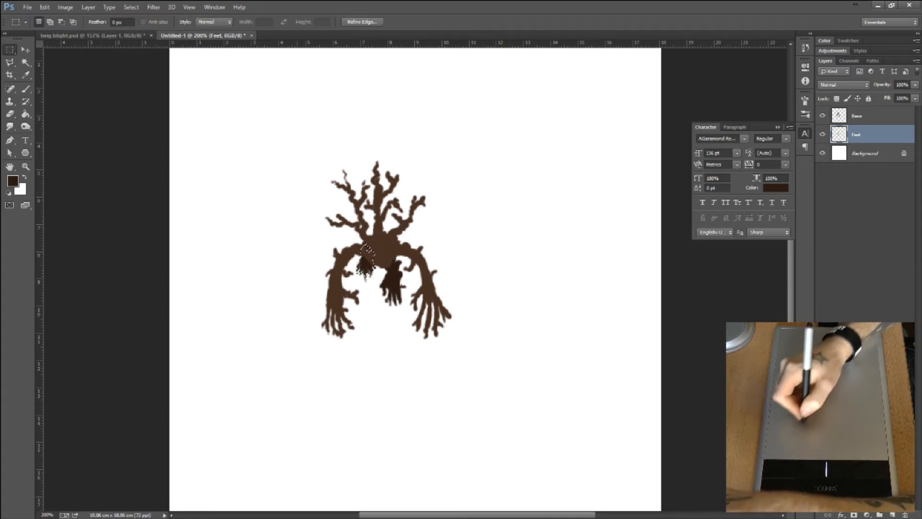
pyautogui.hotkey('ctrl', 'd')
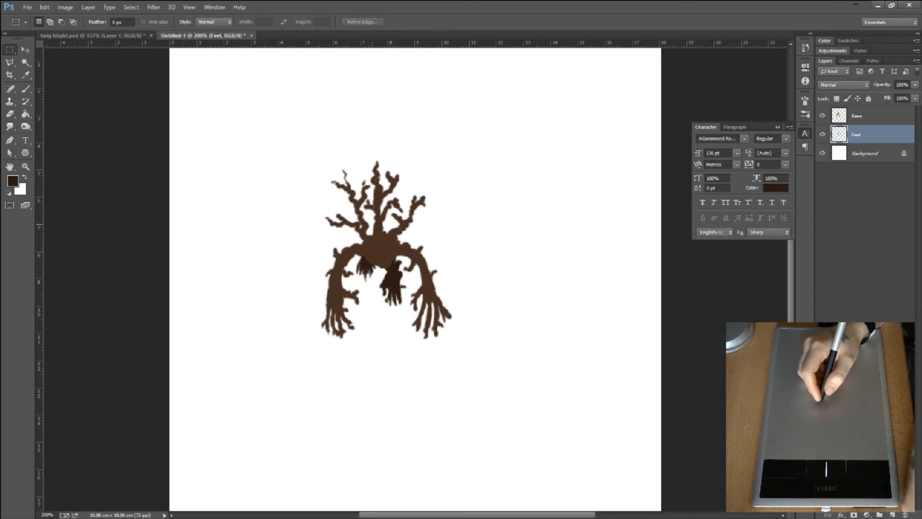
# - Set the Brush's foreground colour to the lighter brown 5d4235 and make the Base layer active
pyautogui.click(26, 89)
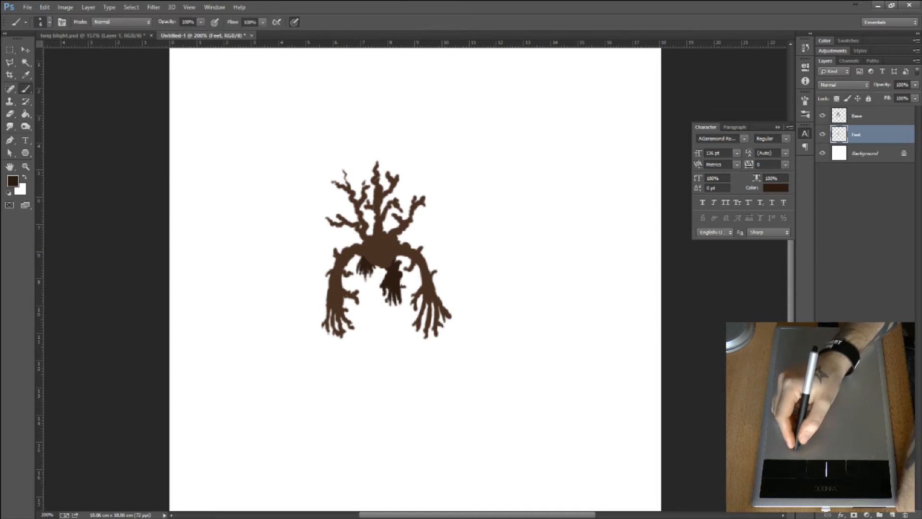
pyautogui.click(13, 180)
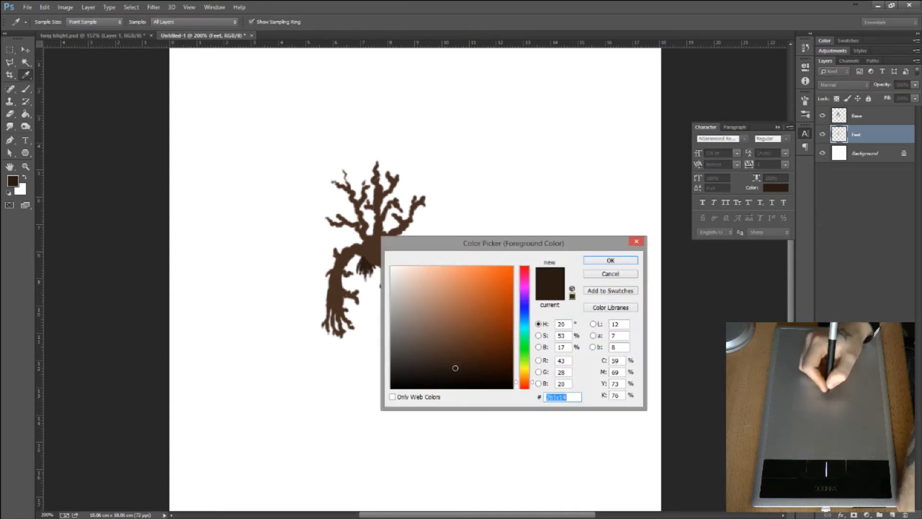
pyautogui.click(449, 355)
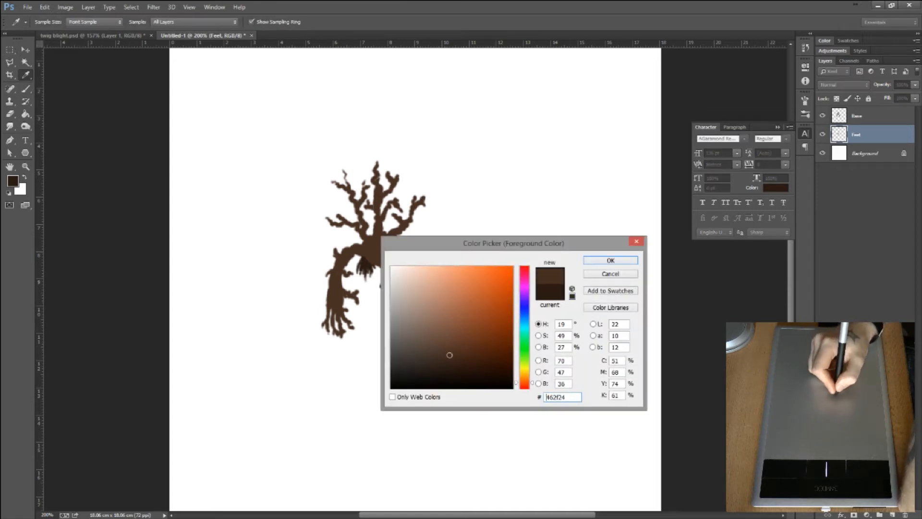
pyautogui.moveTo(450, 355); pyautogui.dragTo(444, 344)
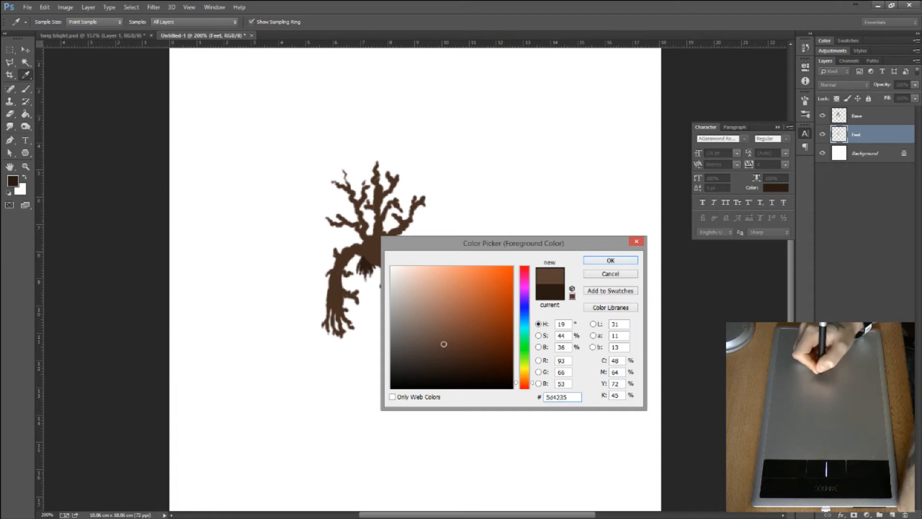
pyautogui.click(609, 259)
pyautogui.click(865, 116)
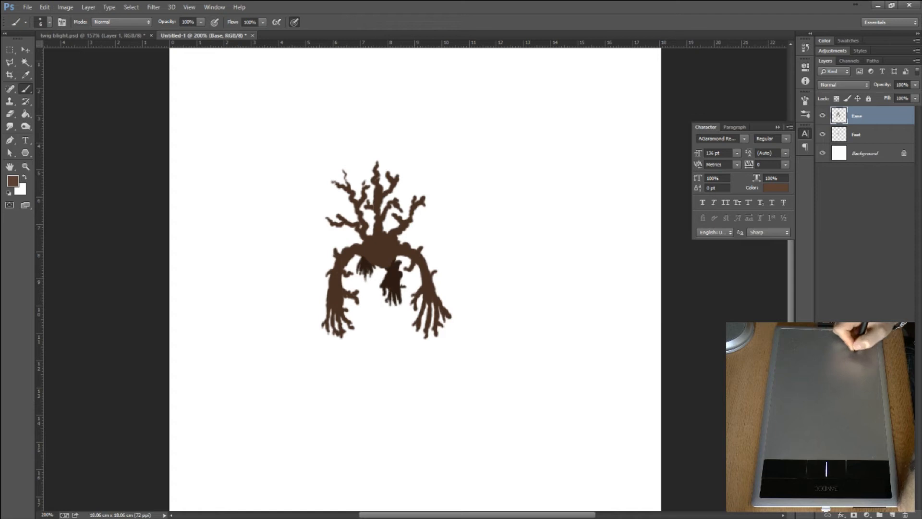
# - Add a new layer above Base and paint lighter brown twigs rising from the top of the body into the crown
pyautogui.click(892, 514)
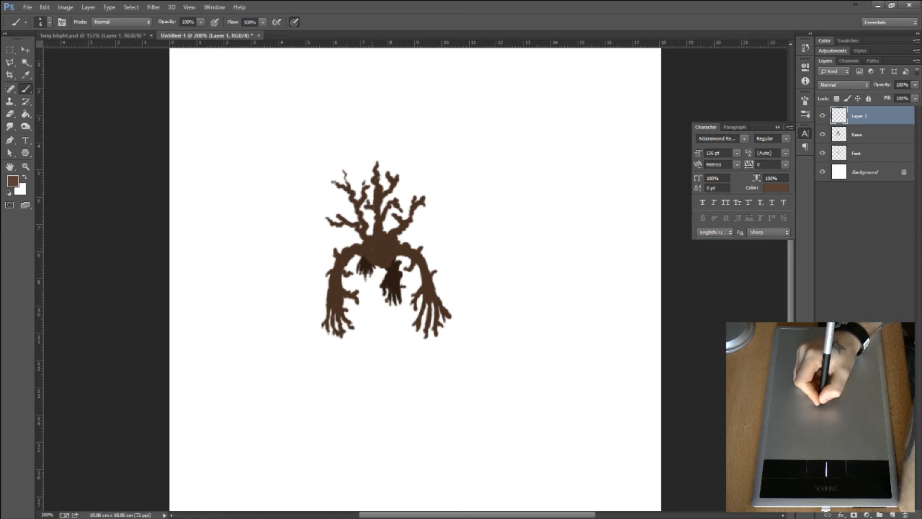
pyautogui.moveTo(367, 239)
pyautogui.mouseDown()
pyautogui.moveTo(366, 210)
pyautogui.moveTo(364, 217)
pyautogui.mouseUp()
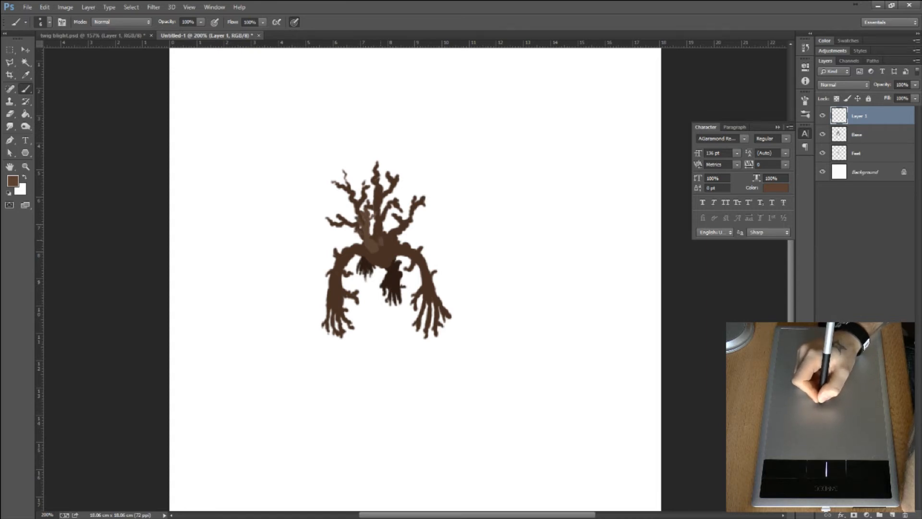
pyautogui.moveTo(382, 235)
pyautogui.mouseDown()
pyautogui.moveTo(388, 194)
pyautogui.moveTo(397, 192)
pyautogui.mouseUp()
pyautogui.moveTo(389, 225); pyautogui.dragTo(400, 210)
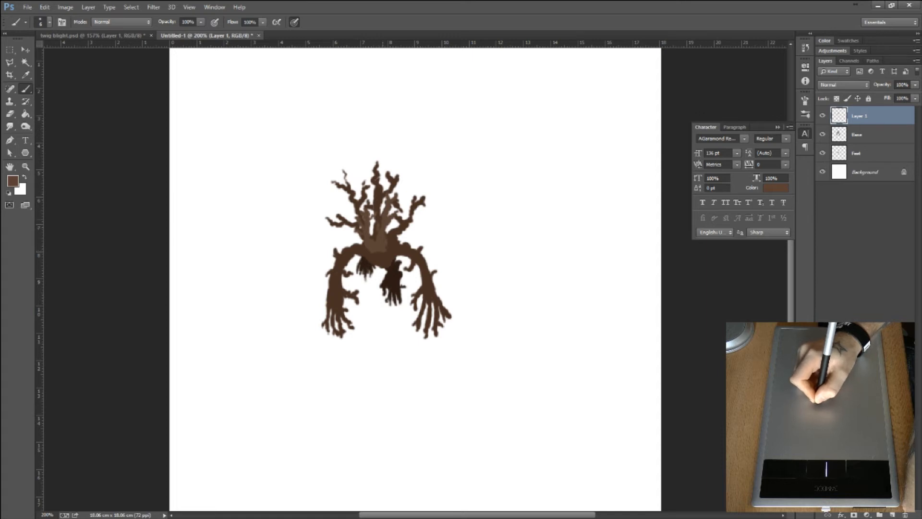
pyautogui.moveTo(392, 243)
pyautogui.mouseDown()
pyautogui.moveTo(416, 218)
pyautogui.moveTo(432, 219)
pyautogui.moveTo(409, 235)
pyautogui.moveTo(419, 234)
pyautogui.mouseUp()
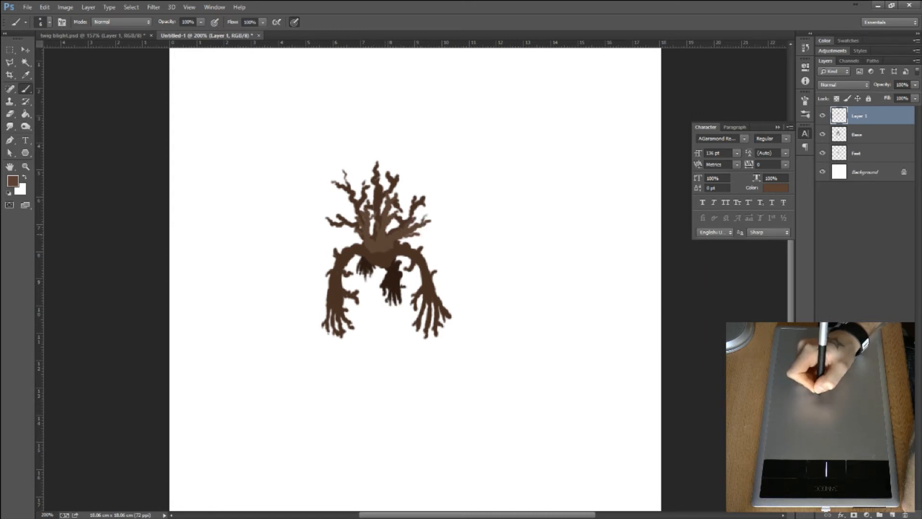
pyautogui.moveTo(362, 243); pyautogui.dragTo(347, 230)
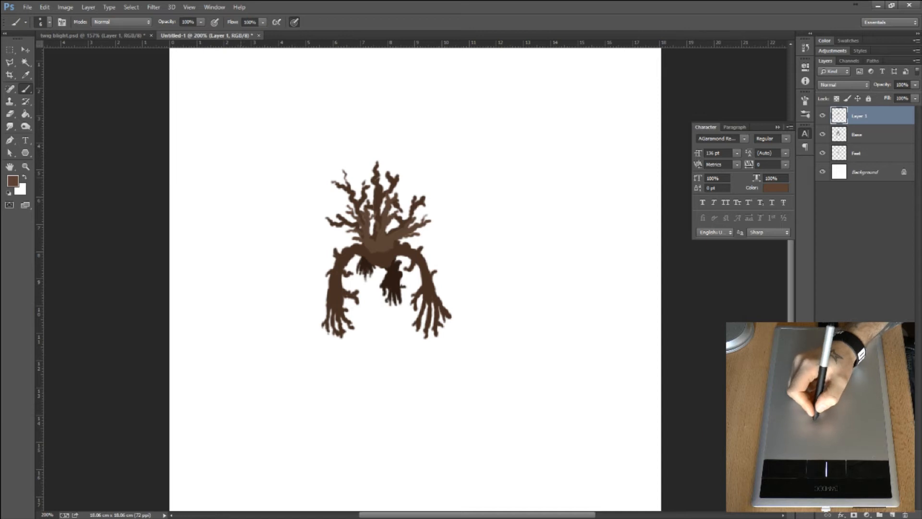
pyautogui.moveTo(233, 146)
pyautogui.mouseDown()
pyautogui.moveTo(203, 174)
pyautogui.moveTo(263, 184)
pyautogui.moveTo(220, 151)
pyautogui.mouseUp()
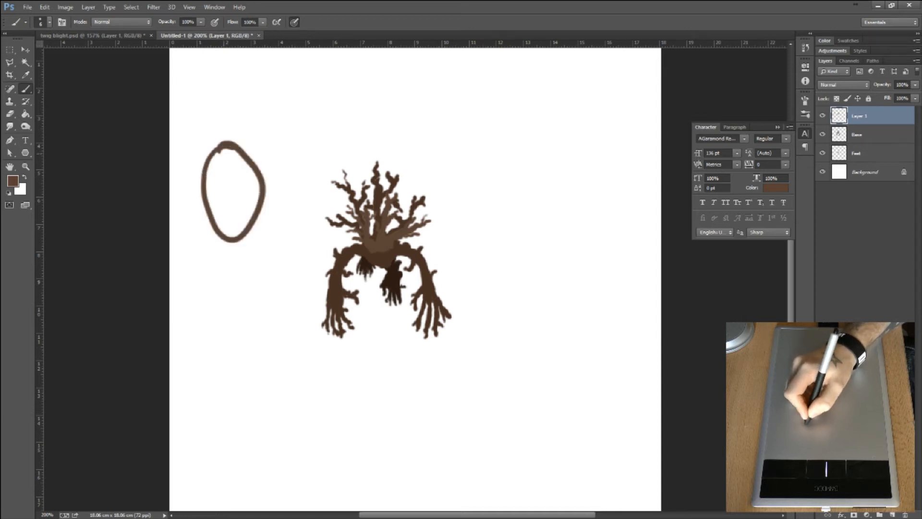
pyautogui.moveTo(227, 186)
pyautogui.mouseDown()
pyautogui.moveTo(229, 172)
pyautogui.moveTo(242, 179)
pyautogui.moveTo(235, 211)
pyautogui.mouseUp()
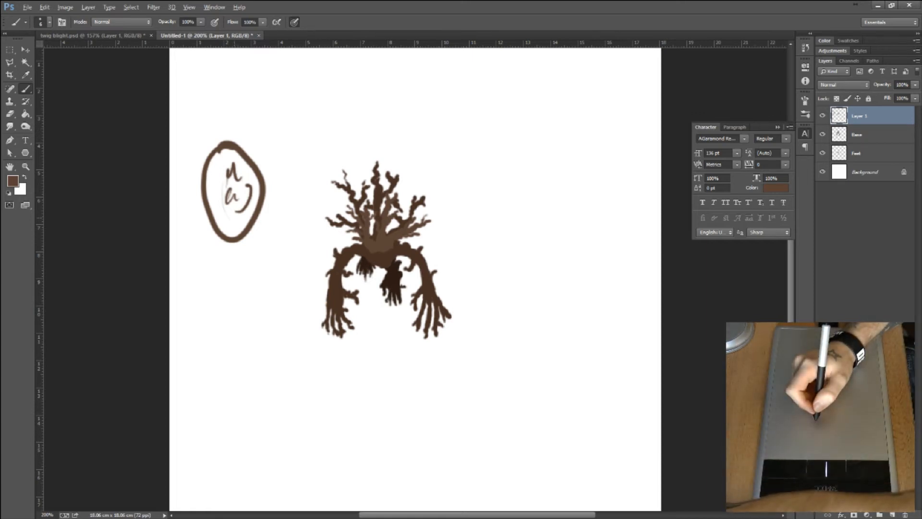
pyautogui.hotkey('ctrl', 'alt', 'z')
pyautogui.hotkey('ctrl', 'alt', 'z')
pyautogui.hotkey('ctrl', 'alt', 'z')
pyautogui.hotkey('ctrl', 'alt', 'z')
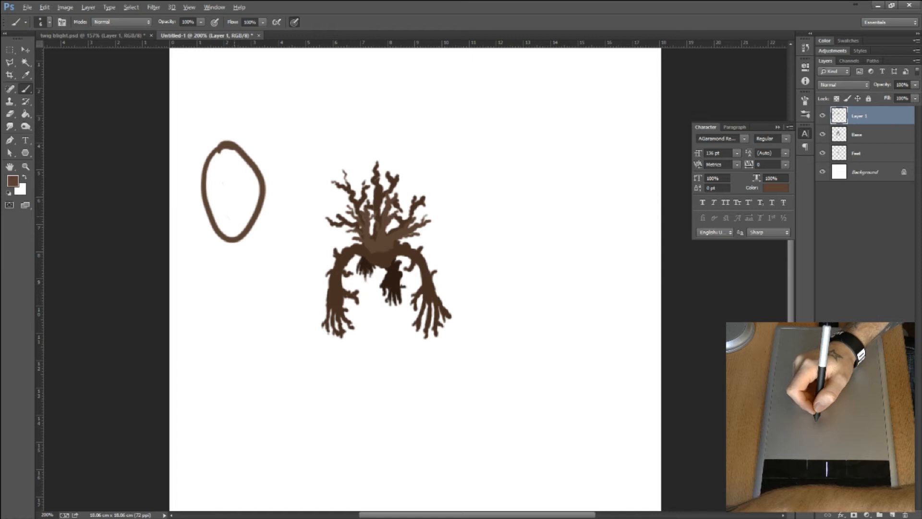
pyautogui.hotkey('ctrl', 'alt', 'z')
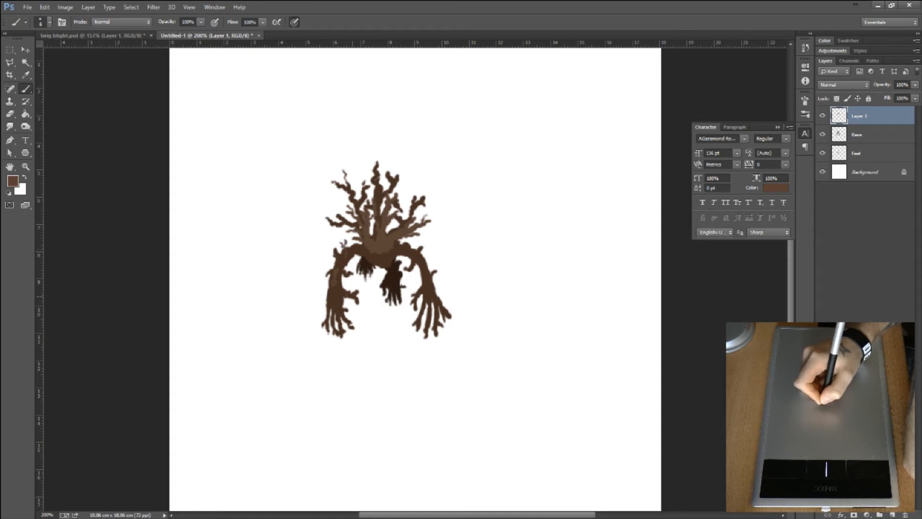
# - Paint small lighter brown twigs and shading on the outer sides of both front legs
pyautogui.moveTo(327, 303); pyautogui.dragTo(321, 310)
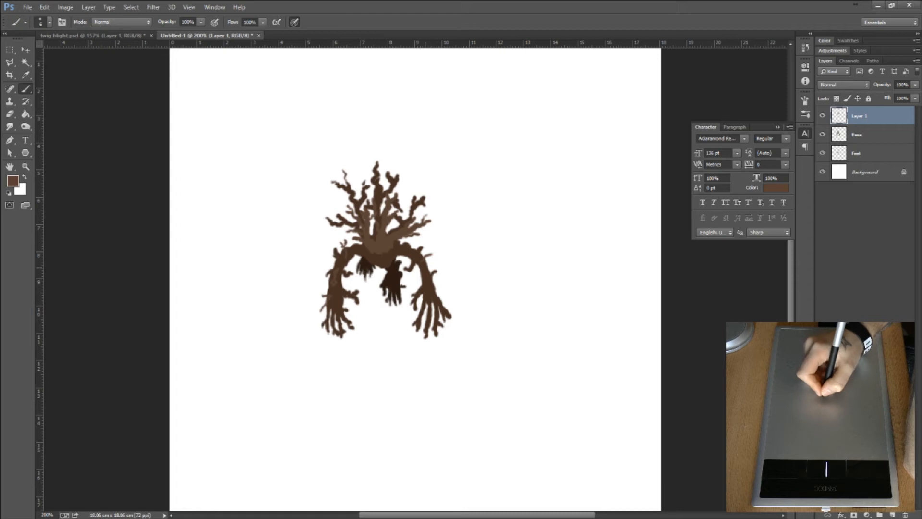
pyautogui.moveTo(425, 259); pyautogui.dragTo(435, 256)
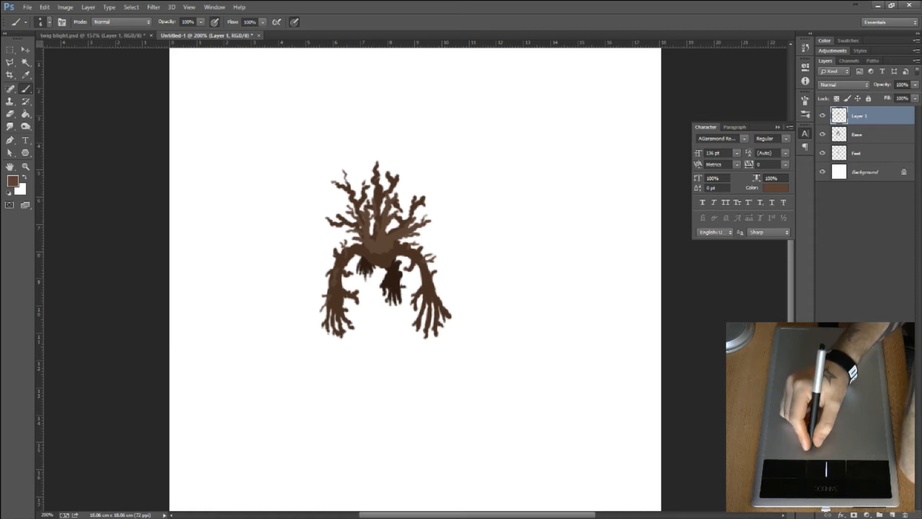
# - Set the Brush's foreground colour to the pale brown ac8979
pyautogui.click(12, 181)
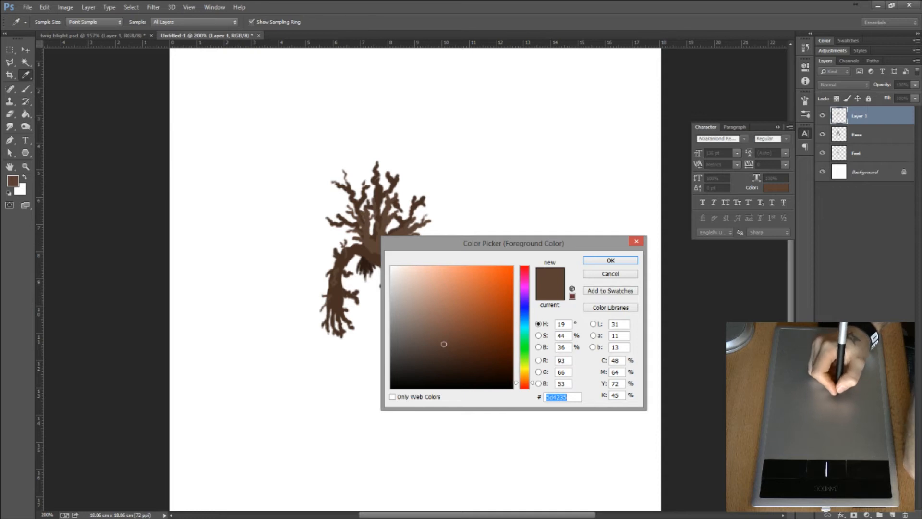
pyautogui.click(452, 365)
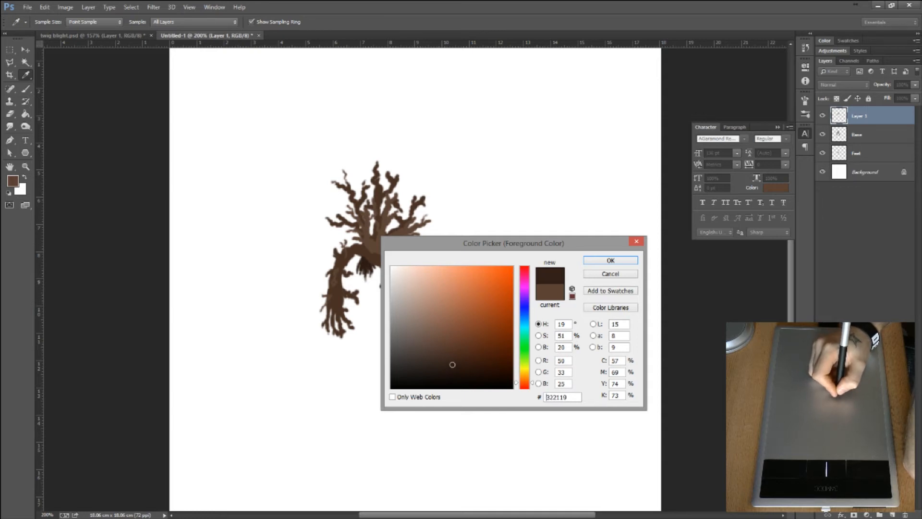
pyautogui.moveTo(452, 365)
pyautogui.mouseDown()
pyautogui.moveTo(425, 299)
pyautogui.moveTo(427, 306)
pyautogui.mouseUp()
pyautogui.press('Return')
pyautogui.press('b')
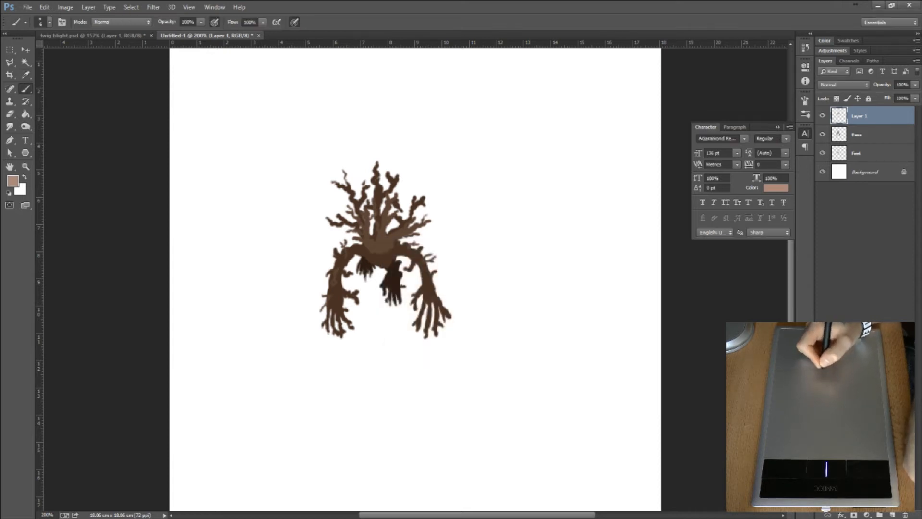
# - Add a new layer at the top of the stack and name it Hi
pyautogui.click(892, 514)
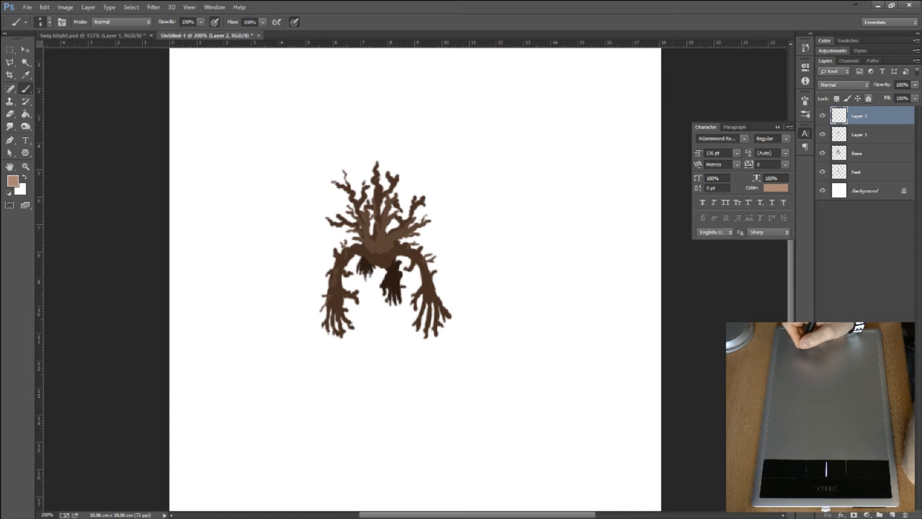
pyautogui.doubleClick(861, 116)
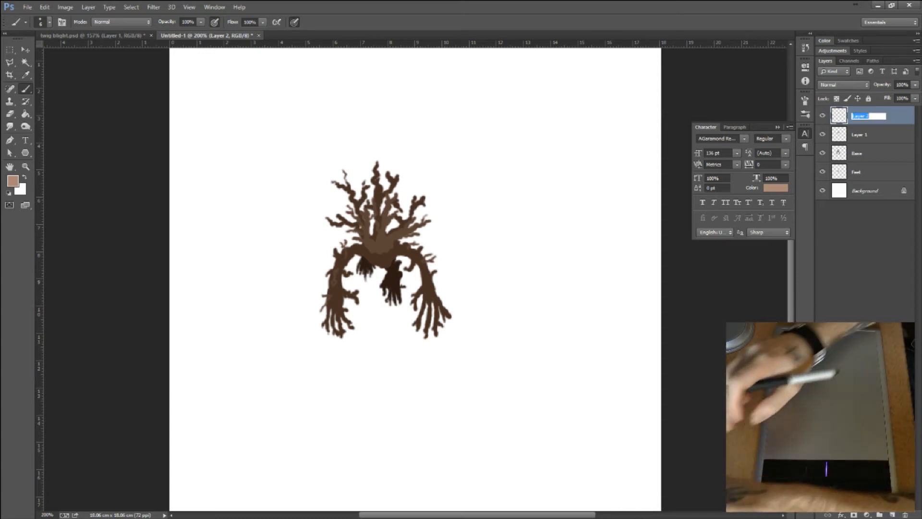
pyautogui.write('Hip')
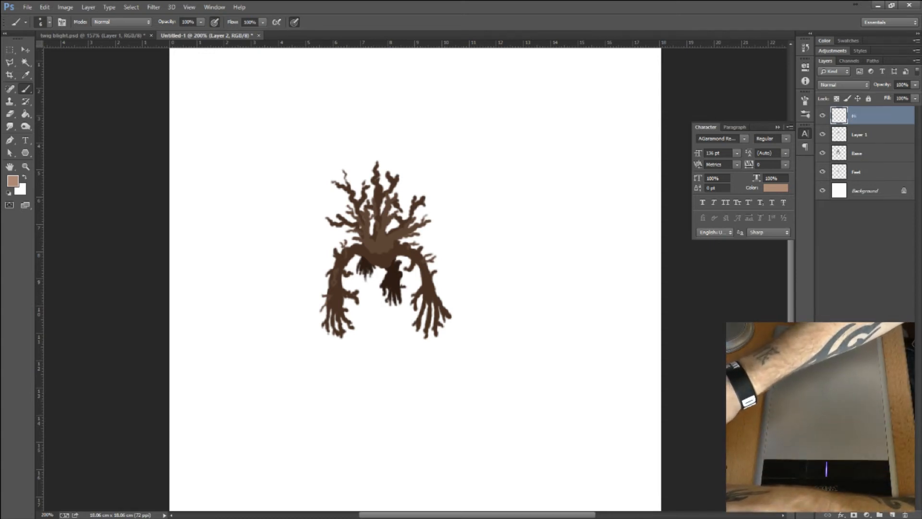
pyautogui.press('Return')
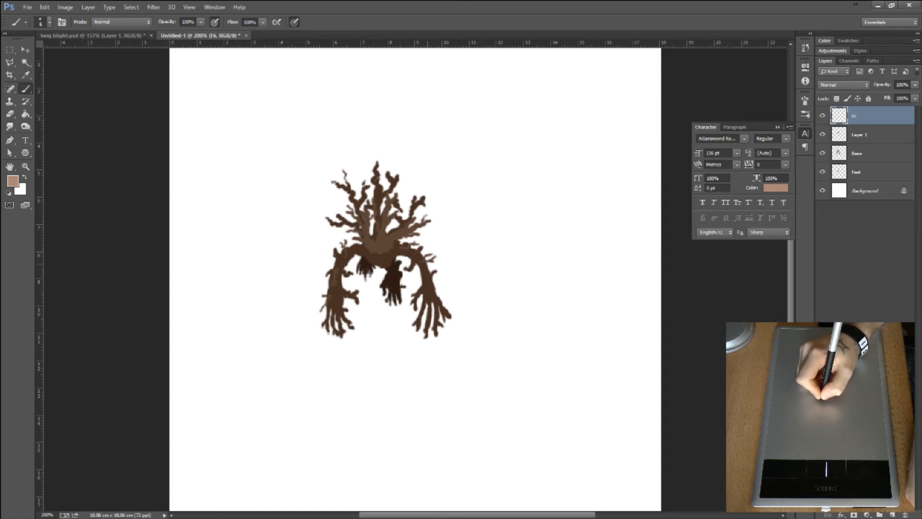
# - Paint a thin pale brown highlight down the right front leg on the Hi layer
pyautogui.hotkey('ctrl', '+')
pyautogui.hotkey('ctrl', '+')
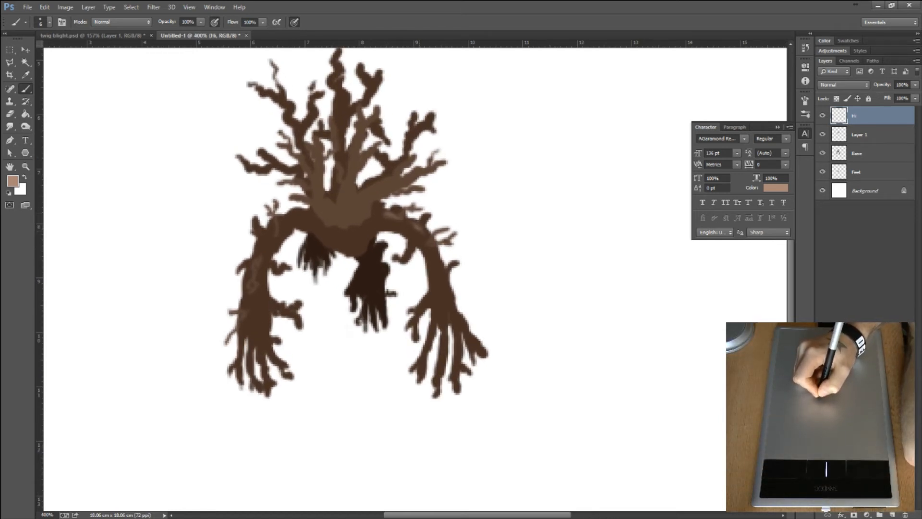
pyautogui.moveTo(422, 234); pyautogui.dragTo(465, 329)
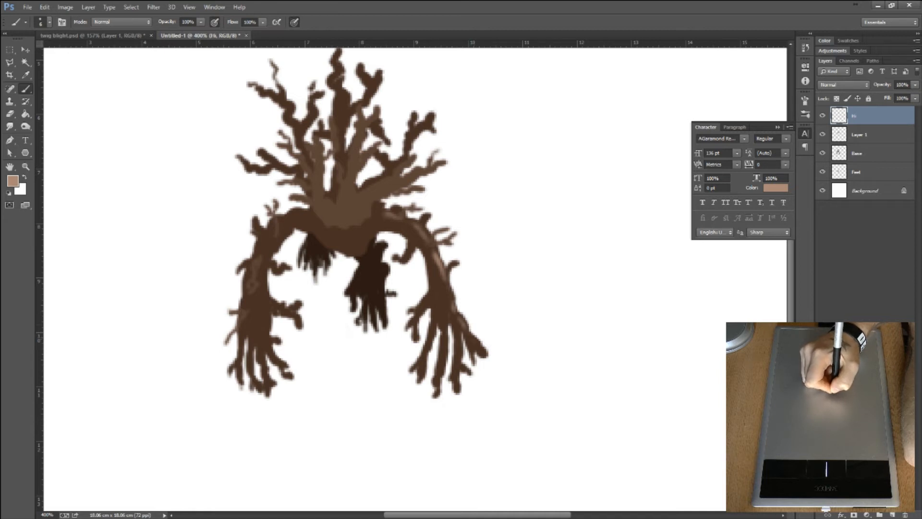
# - Change the Brush's foreground colour to the warmer light brown c08f6b
pyautogui.click(12, 181)
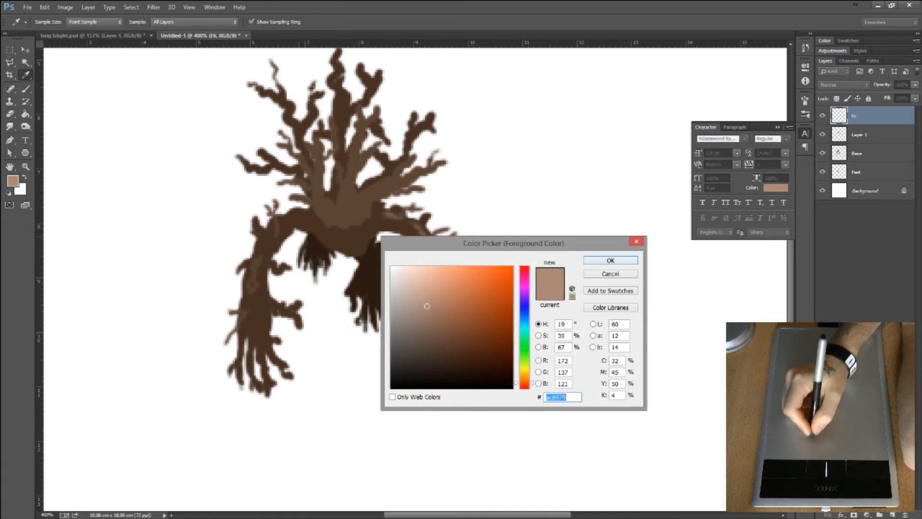
pyautogui.moveTo(524, 382); pyautogui.dragTo(524, 380)
pyautogui.click(445, 296)
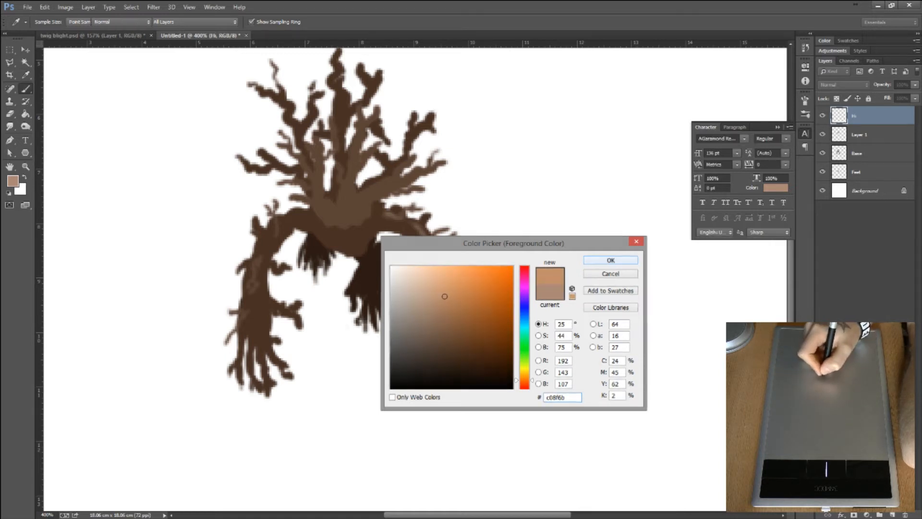
pyautogui.press('Return')
pyautogui.press('b')
# - Paint thin highlight strokes along the right front leg and its toes, and extend them to the other legs and lower body
pyautogui.moveTo(434, 257); pyautogui.dragTo(444, 286)
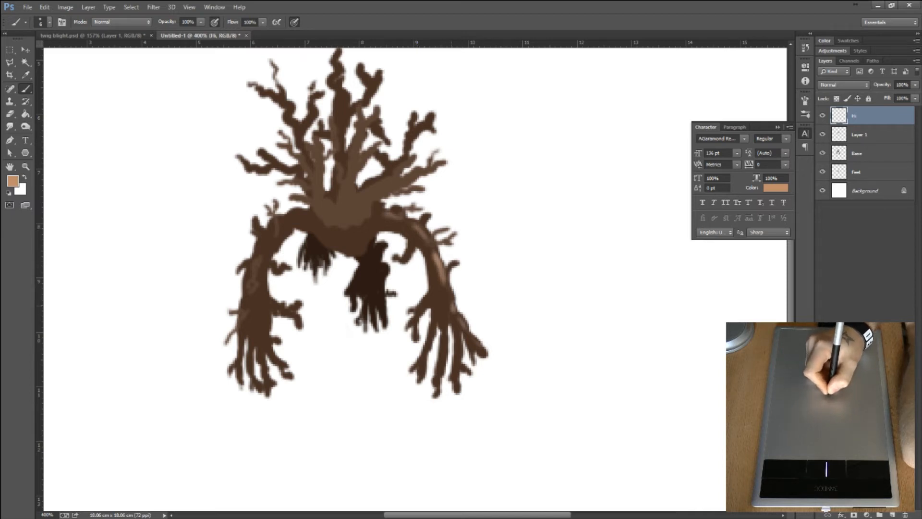
pyautogui.moveTo(459, 335); pyautogui.dragTo(461, 349)
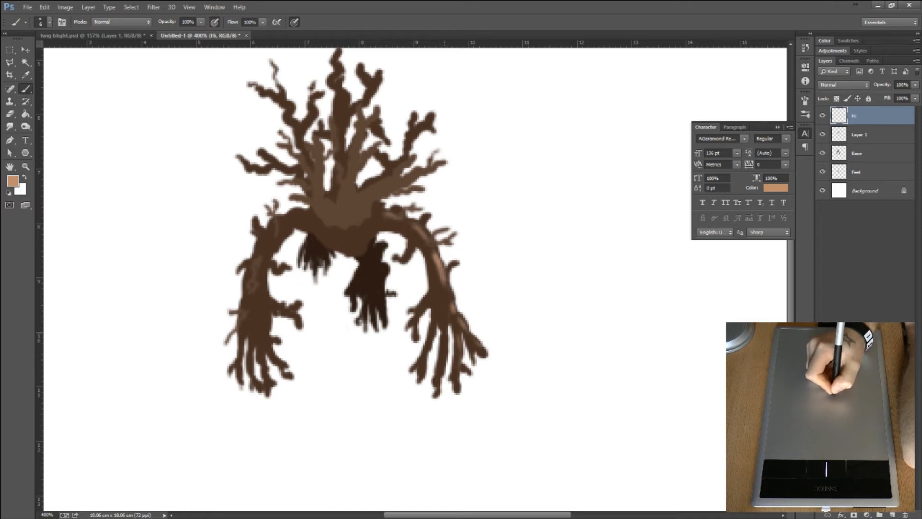
pyautogui.moveTo(445, 339); pyautogui.dragTo(439, 383)
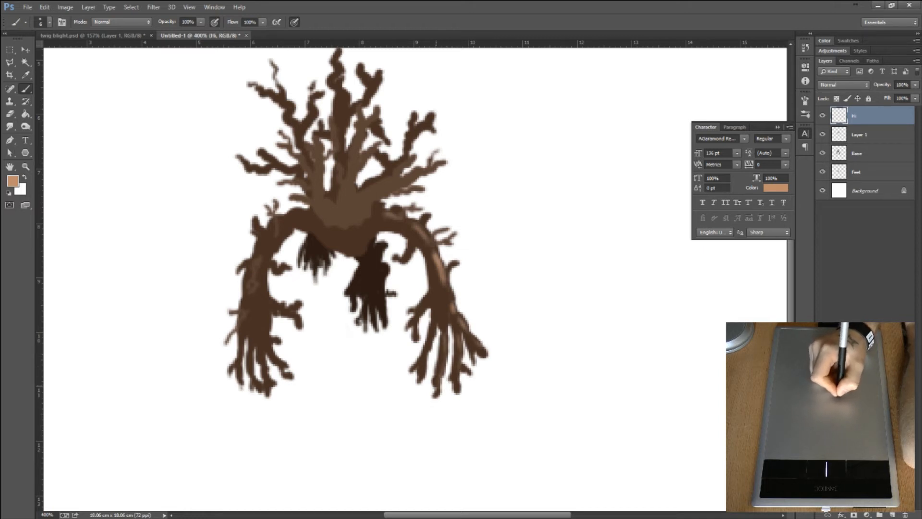
pyautogui.moveTo(436, 299); pyautogui.dragTo(441, 315)
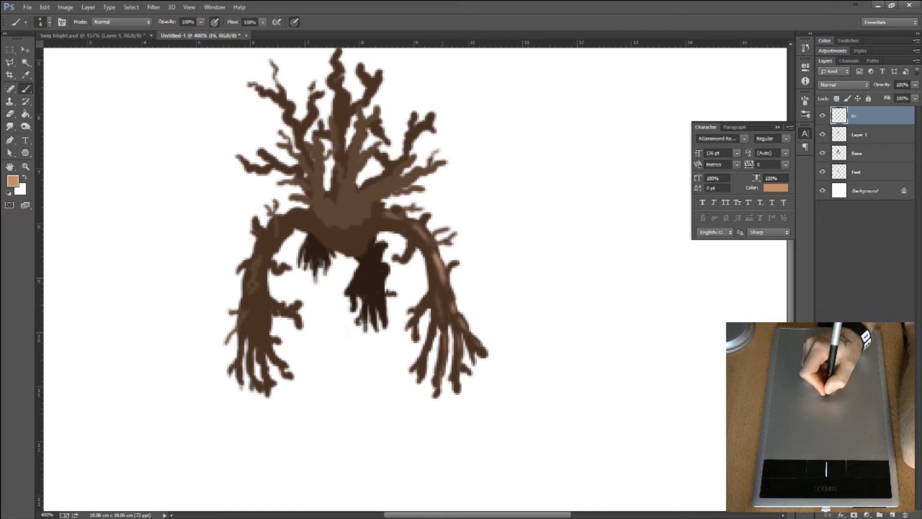
pyautogui.moveTo(436, 271); pyautogui.dragTo(439, 280)
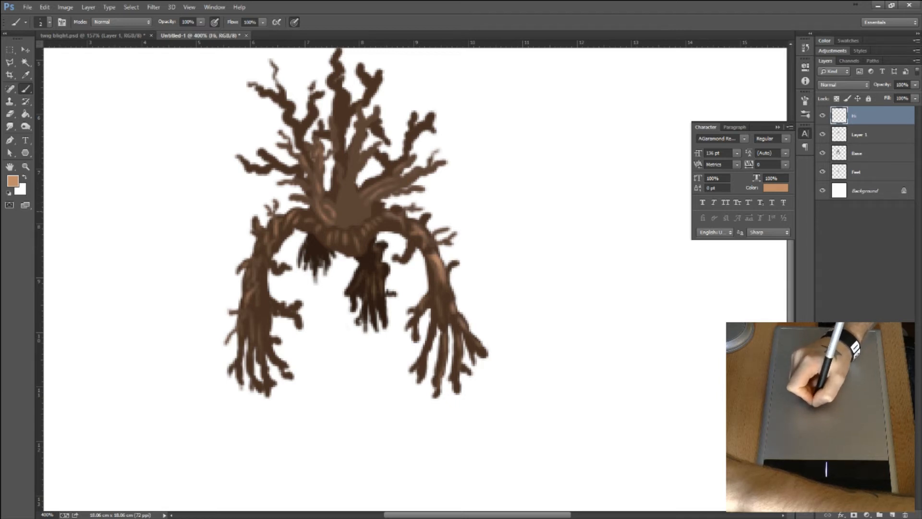
# - Paint highlight streaks up the centre of the body and along the central and upper left crown branches
pyautogui.moveTo(355, 193)
pyautogui.mouseDown()
pyautogui.moveTo(366, 212)
pyautogui.moveTo(343, 202)
pyautogui.moveTo(352, 219)
pyautogui.mouseUp()
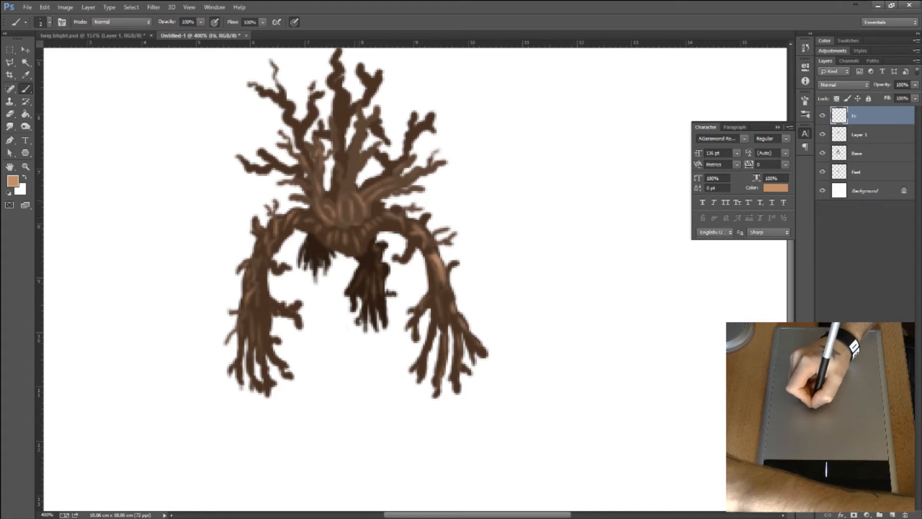
pyautogui.moveTo(346, 189); pyautogui.dragTo(350, 196)
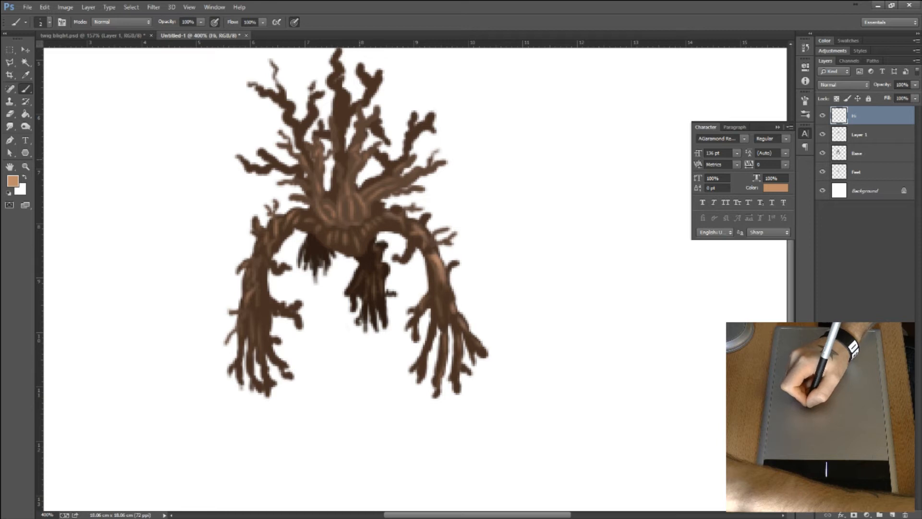
pyautogui.moveTo(359, 138); pyautogui.dragTo(363, 132)
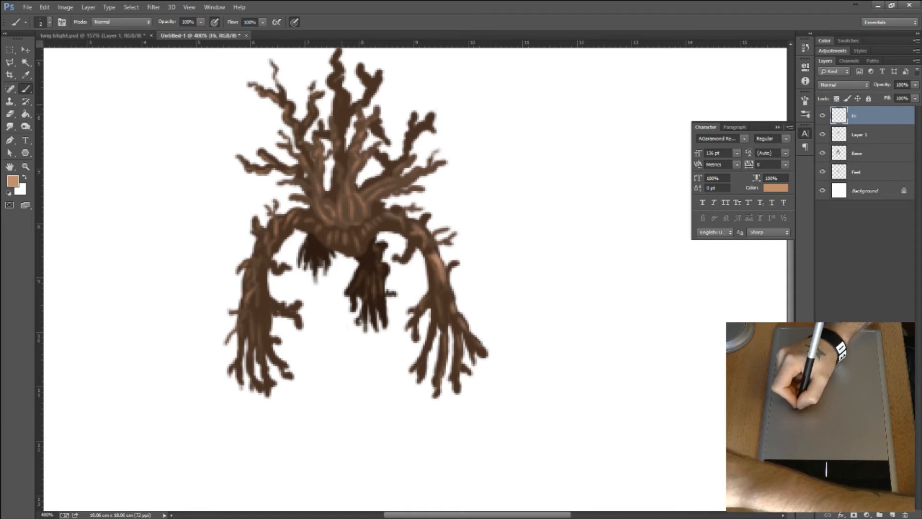
# - Adjust the brush to a fine size and highlight the tall central branch, the body's underside and the top of the dark rear leg
pyautogui.press('[')
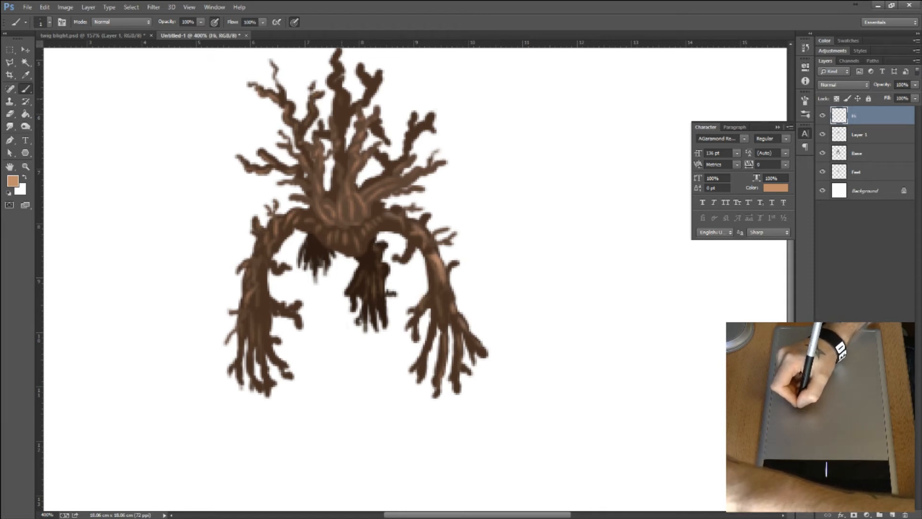
pyautogui.press(']')
pyautogui.press(']')
pyautogui.press(']')
pyautogui.press(']')
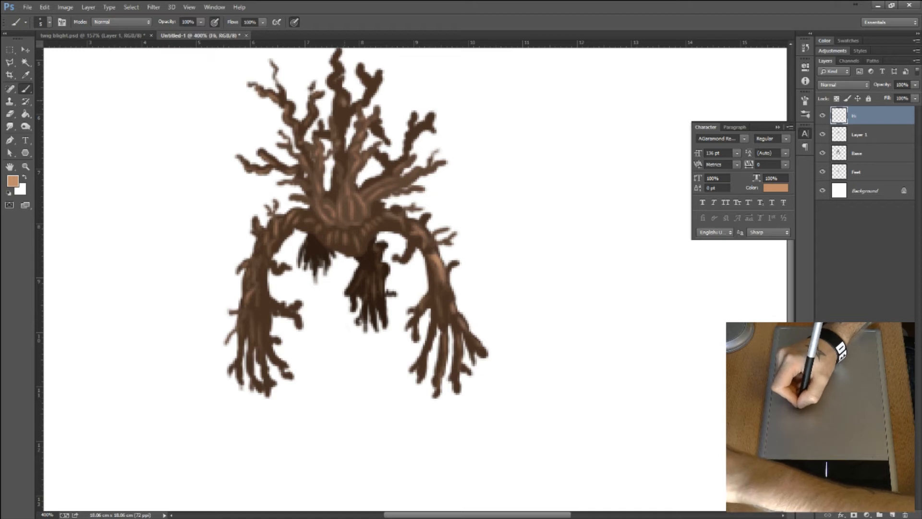
pyautogui.press('[')
pyautogui.press('[')
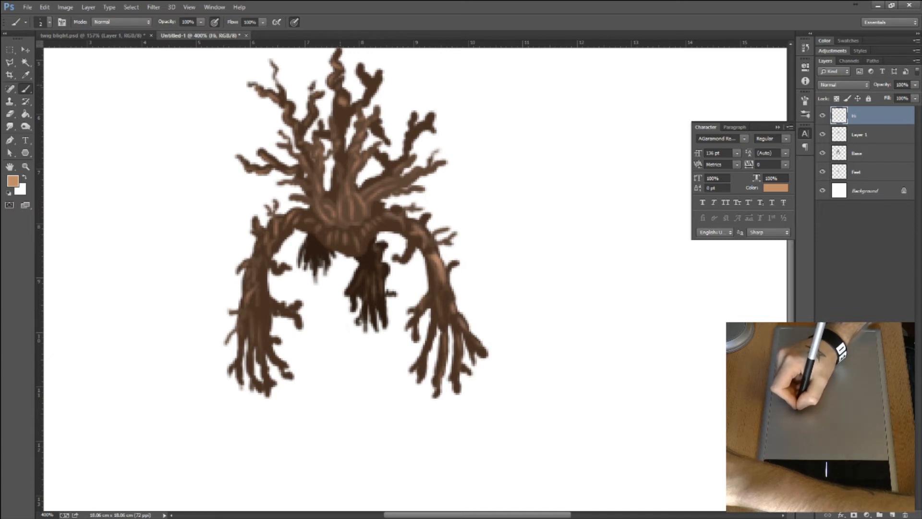
pyautogui.moveTo(342, 99); pyautogui.dragTo(340, 104)
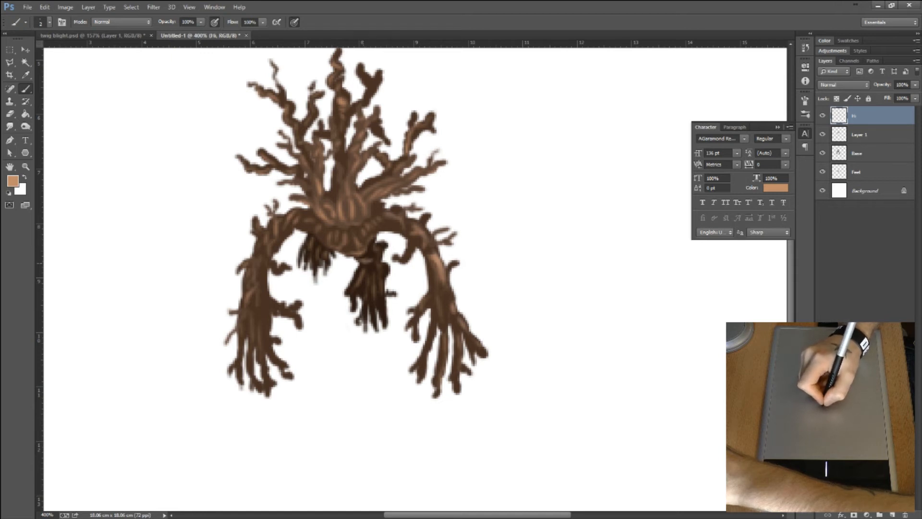
pyautogui.moveTo(370, 260); pyautogui.dragTo(382, 261)
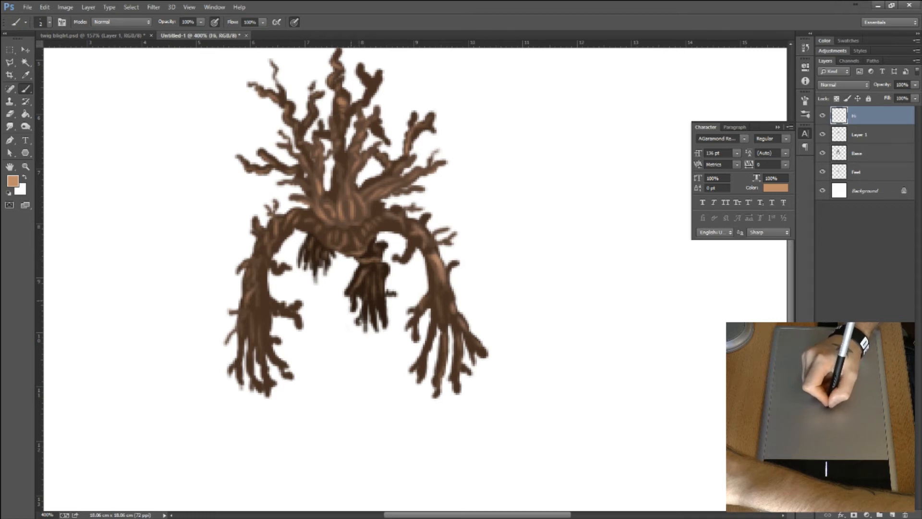
# - Paint fine highlights on the nearer dark rear leg and down the lower right front leg to its toes
pyautogui.moveTo(370, 285); pyautogui.dragTo(365, 303)
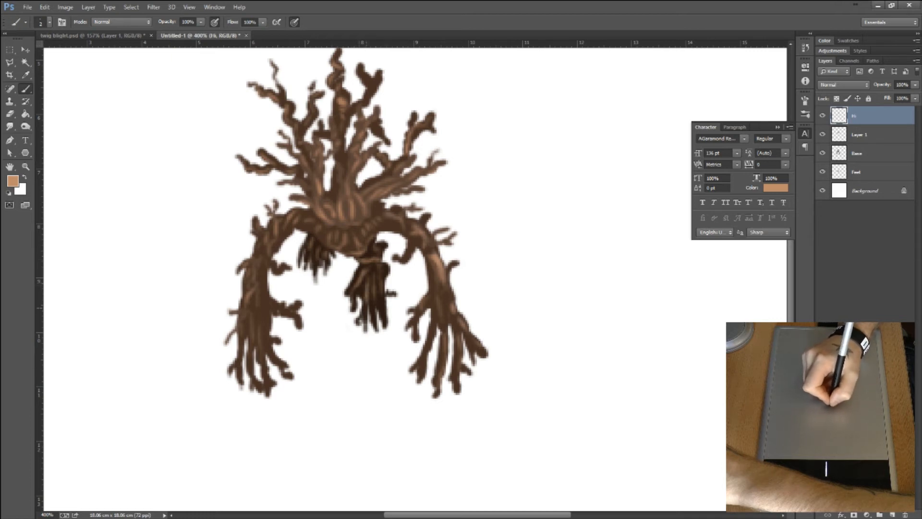
pyautogui.moveTo(385, 274); pyautogui.dragTo(374, 249)
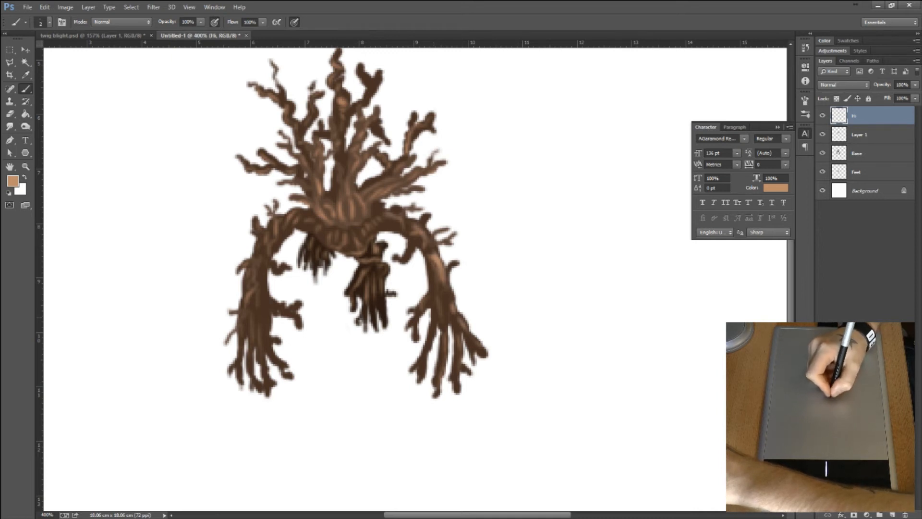
pyautogui.moveTo(428, 343)
pyautogui.mouseDown()
pyautogui.moveTo(431, 332)
pyautogui.moveTo(416, 366)
pyautogui.mouseUp()
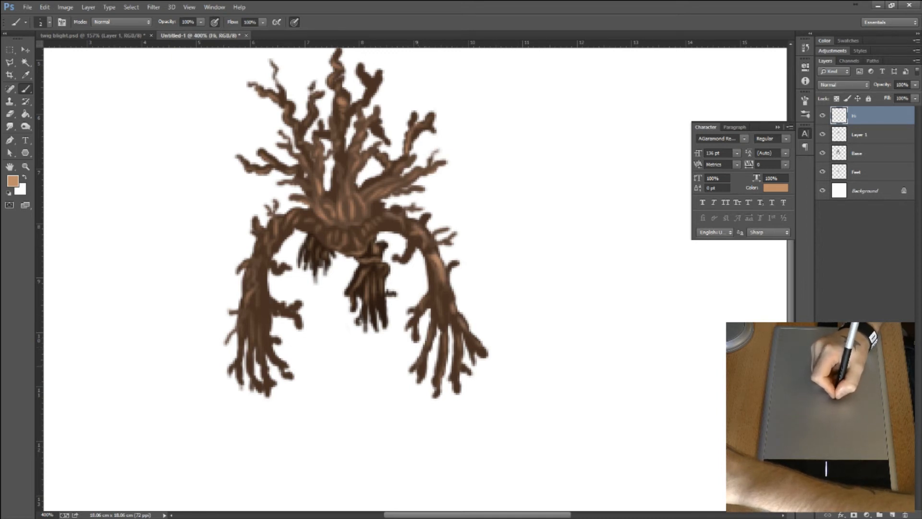
pyautogui.moveTo(437, 266)
pyautogui.mouseDown()
pyautogui.moveTo(432, 278)
pyautogui.moveTo(444, 304)
pyautogui.moveTo(452, 294)
pyautogui.moveTo(449, 321)
pyautogui.moveTo(457, 318)
pyautogui.moveTo(461, 359)
pyautogui.moveTo(447, 367)
pyautogui.moveTo(459, 390)
pyautogui.mouseUp()
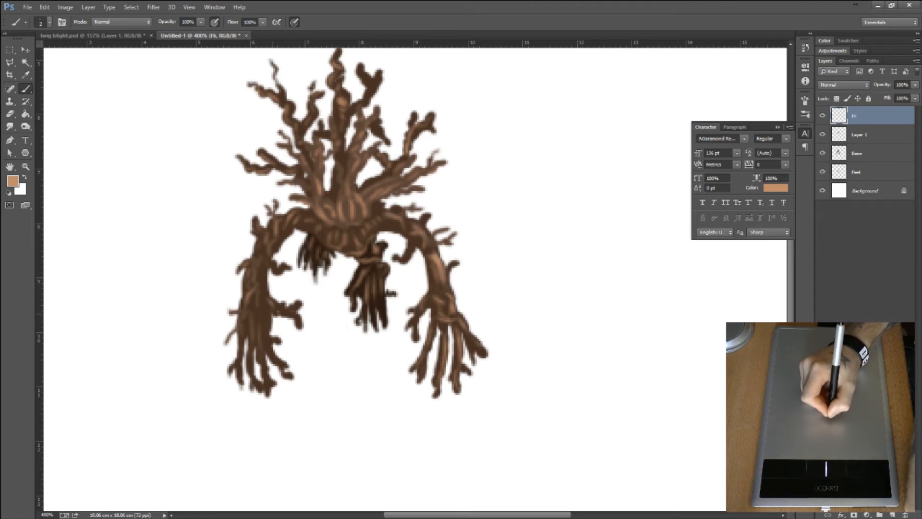
# - Paint highlight strokes on the left front leg's side twig, toes and shin, with crossing strands wrapping up towards the knee
pyautogui.moveTo(267, 308)
pyautogui.mouseDown()
pyautogui.moveTo(259, 351)
pyautogui.moveTo(280, 362)
pyautogui.moveTo(293, 314)
pyautogui.mouseUp()
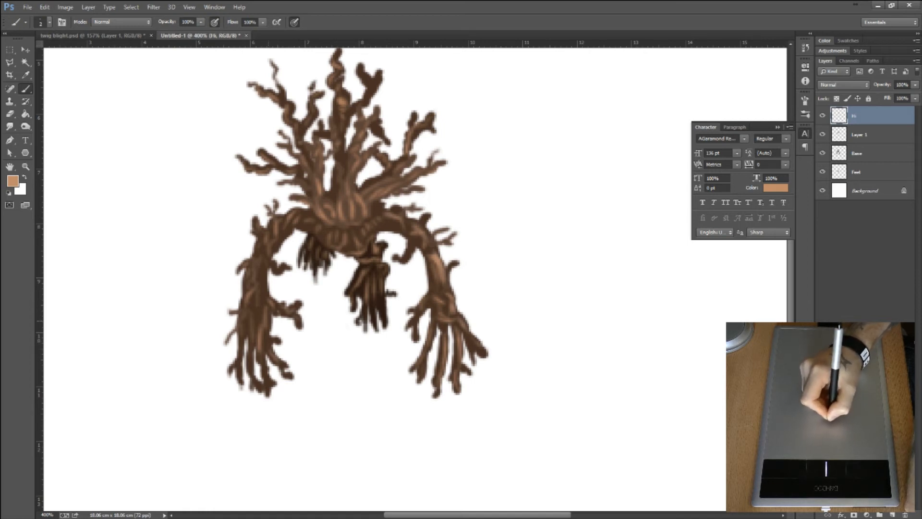
pyautogui.moveTo(258, 292); pyautogui.dragTo(253, 378)
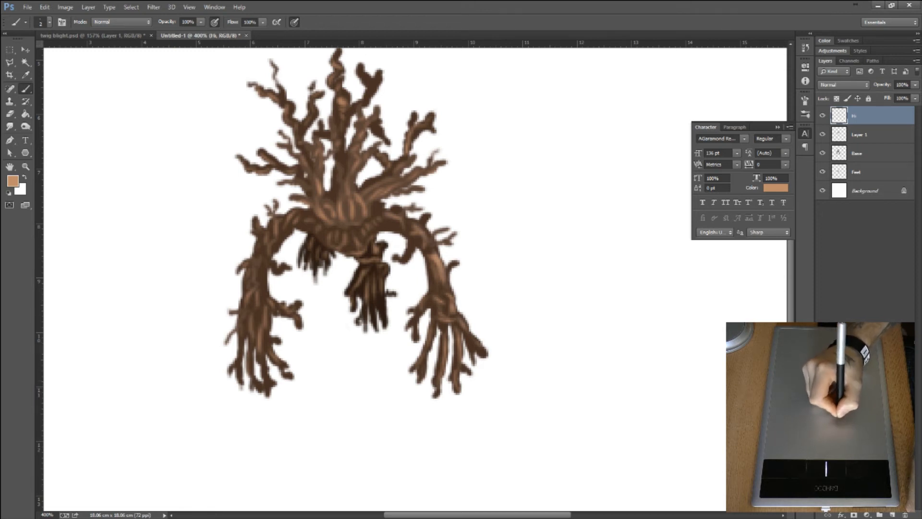
pyautogui.moveTo(242, 317); pyautogui.dragTo(241, 329)
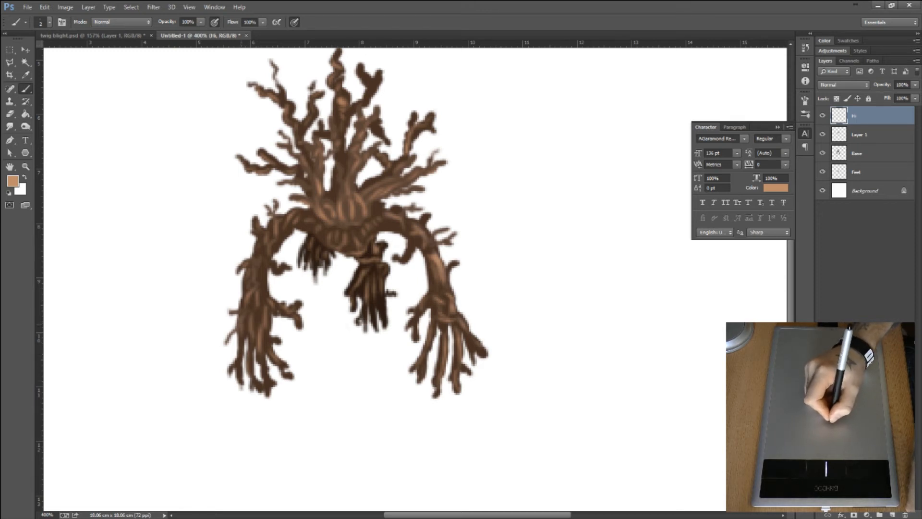
pyautogui.moveTo(252, 289)
pyautogui.mouseDown()
pyautogui.moveTo(246, 298)
pyautogui.moveTo(255, 289)
pyautogui.mouseUp()
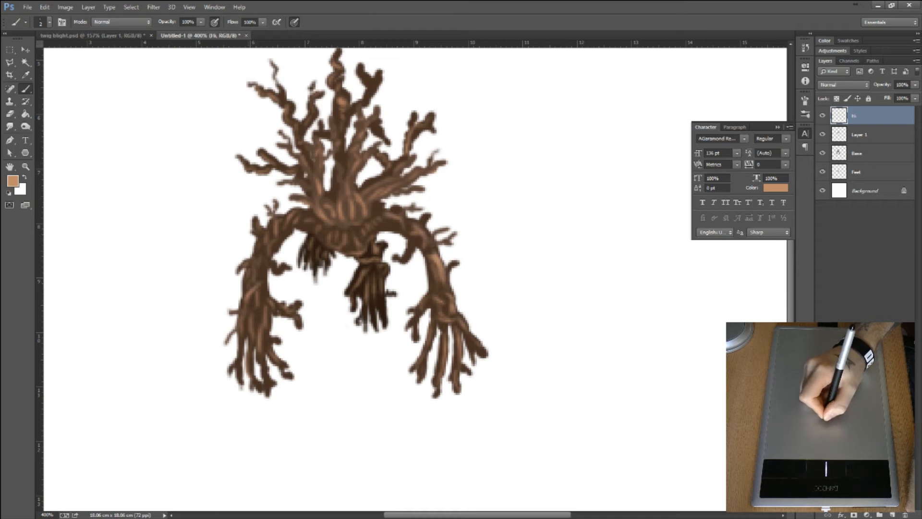
pyautogui.moveTo(262, 270)
pyautogui.mouseDown()
pyautogui.moveTo(254, 280)
pyautogui.moveTo(251, 273)
pyautogui.mouseUp()
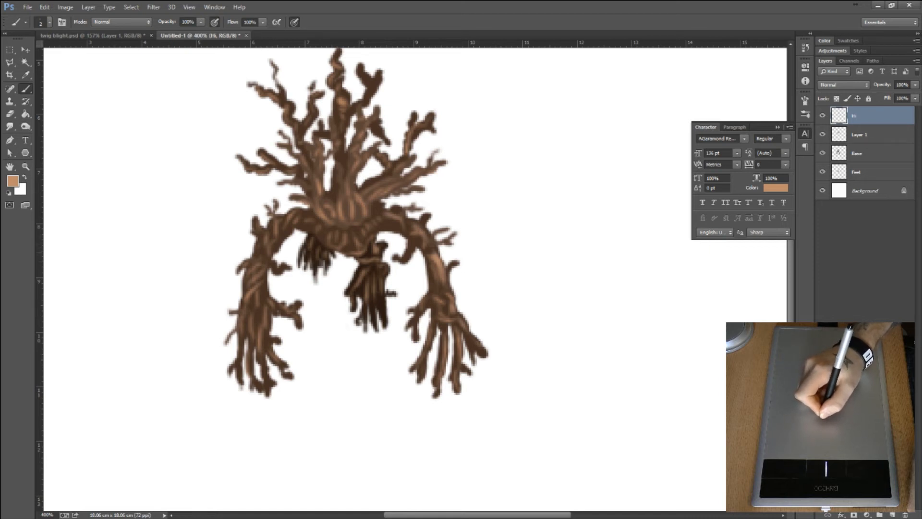
pyautogui.moveTo(263, 253); pyautogui.dragTo(254, 260)
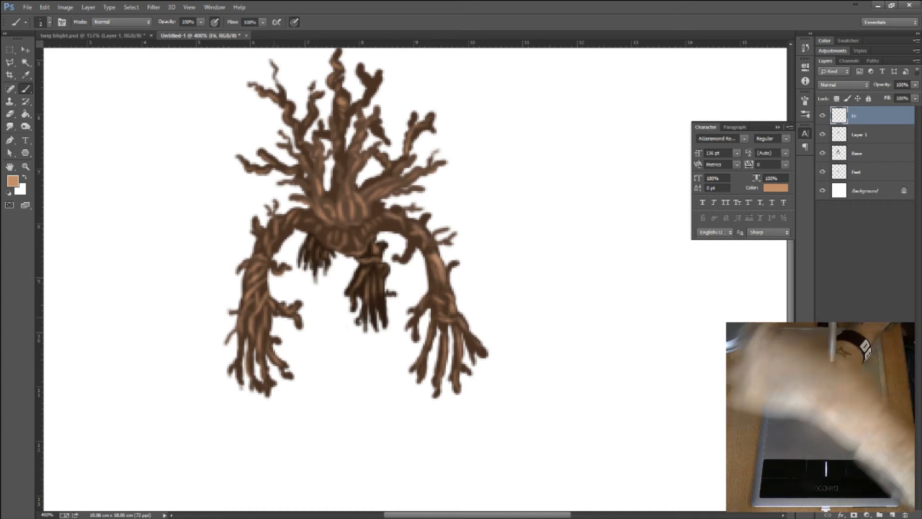
pyautogui.hotkey('ctrl', '-')
pyautogui.hotkey('ctrl', '-')
pyautogui.hotkey('ctrl', '-')
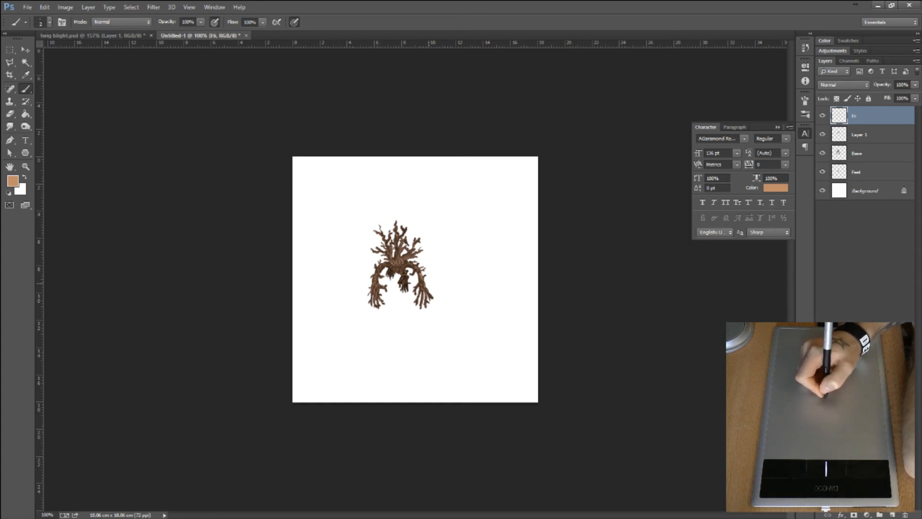
pyautogui.moveTo(400, 269)
pyautogui.mouseDown()
pyautogui.moveTo(341, 254)
pyautogui.moveTo(382, 227)
pyautogui.mouseUp()
pyautogui.moveTo(362, 246); pyautogui.dragTo(349, 279)
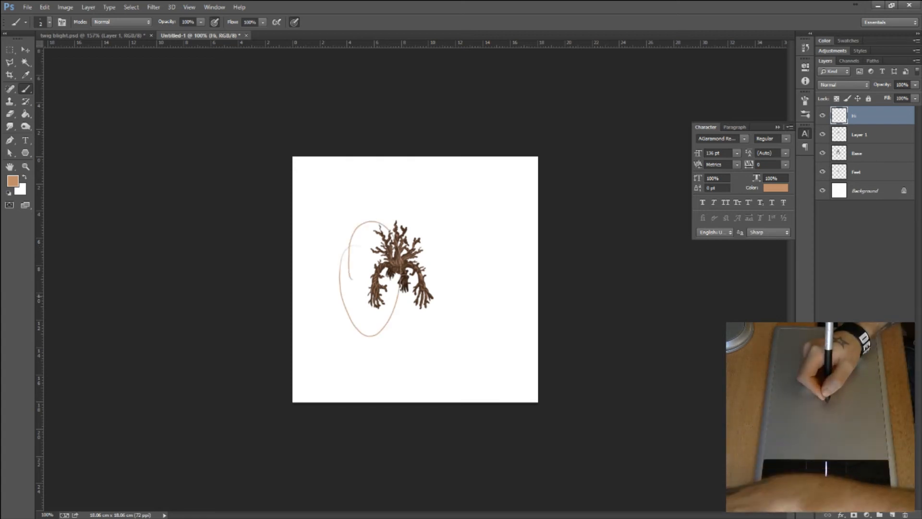
pyautogui.hotkey('ctrl', 'z')
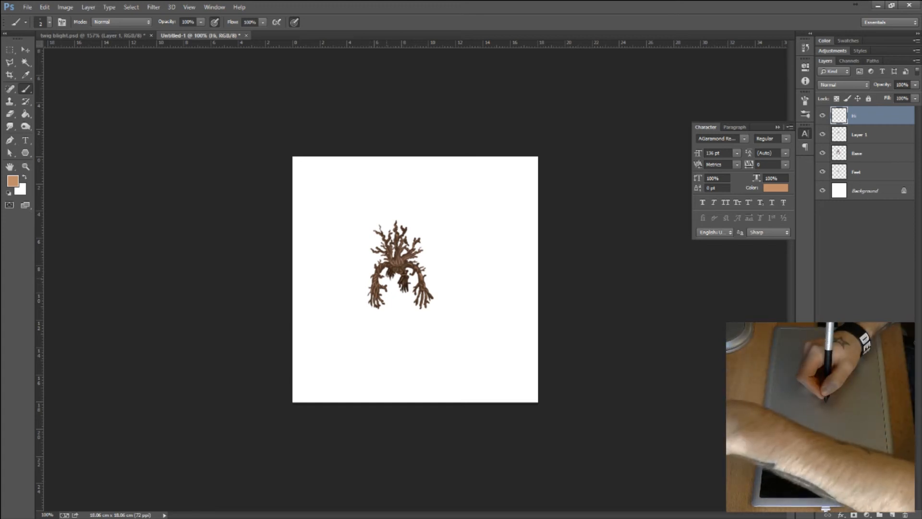
# - Remove the existing highlights from the upper part and shin of the right front leg, leaving its foot highlighted
pyautogui.hotkey('ctrl', '+')
pyautogui.hotkey('ctrl', '+')
pyautogui.hotkey('ctrl', '+')
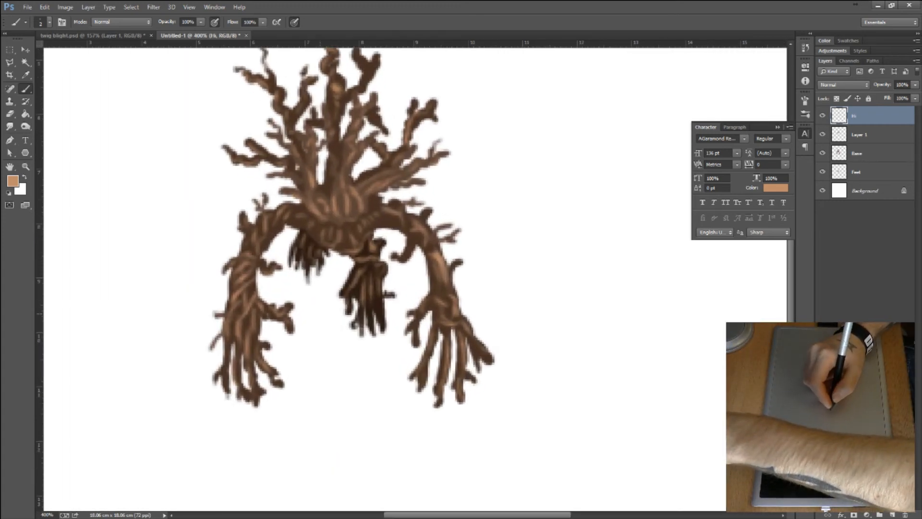
pyautogui.hotkey('ctrl', '+')
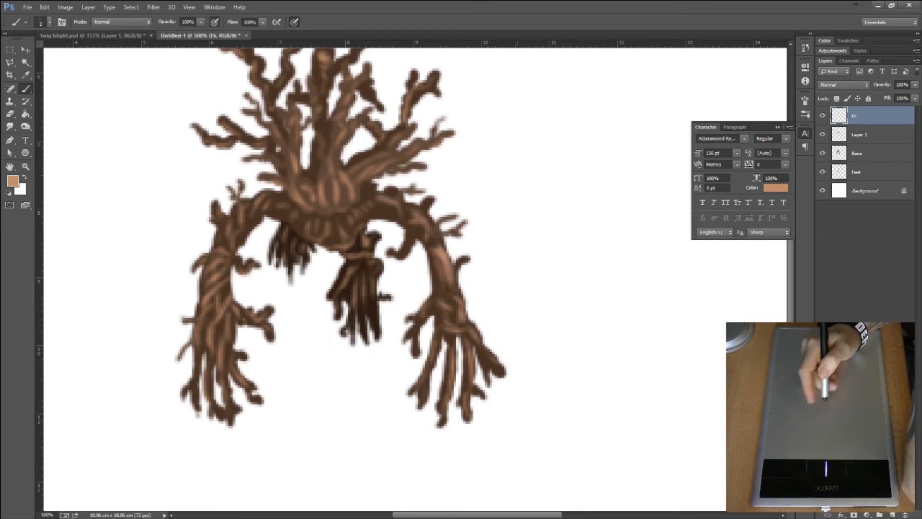
pyautogui.hotkey('ctrl', 'alt', 'z')
pyautogui.hotkey('ctrl', 'alt', 'z')
pyautogui.hotkey('ctrl', 'alt', 'z')
pyautogui.hotkey('ctrl', 'alt', 'z')
pyautogui.hotkey('ctrl', 'alt', 'z')
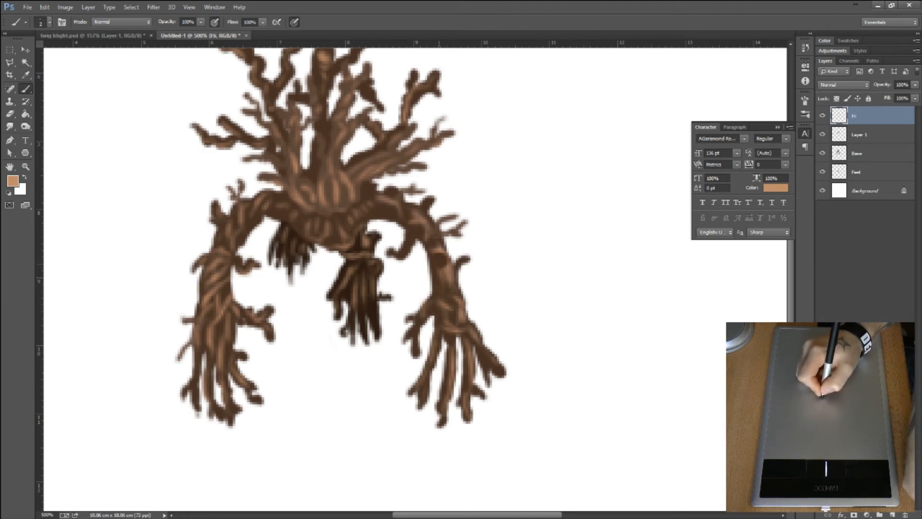
pyautogui.hotkey('ctrl', 'alt', 'z')
pyautogui.hotkey('ctrl', 'alt', 'z')
pyautogui.hotkey('ctrl', 'alt', 'z')
pyautogui.hotkey('ctrl', 'alt', 'z')
pyautogui.hotkey('ctrl', 'alt', 'z')
pyautogui.hotkey('ctrl', 'alt', 'z')
pyautogui.hotkey('ctrl', 'alt', 'z')
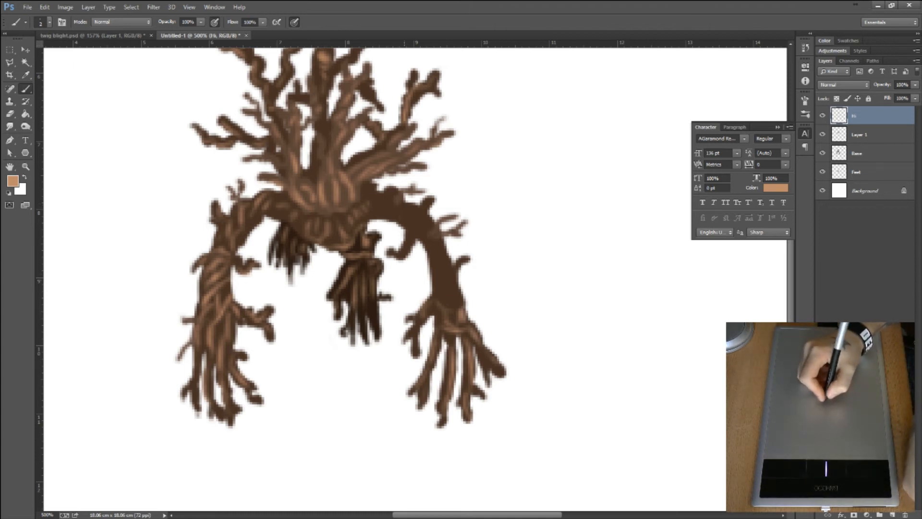
# - Repaint the right front leg's highlights as twisting strands from shoulder to shin, and highlight its inner twig and the lower right crown branch
pyautogui.moveTo(382, 202); pyautogui.dragTo(387, 211)
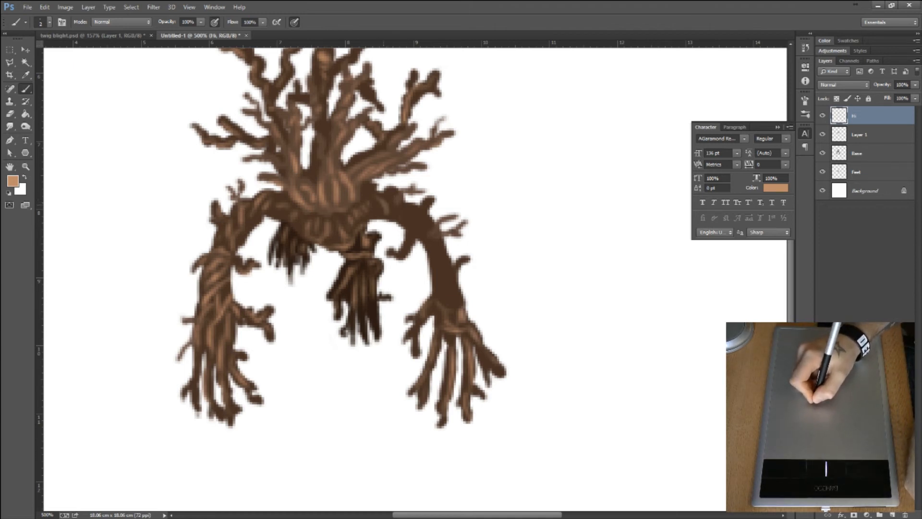
pyautogui.moveTo(402, 201)
pyautogui.mouseDown()
pyautogui.moveTo(410, 228)
pyautogui.moveTo(423, 221)
pyautogui.moveTo(422, 238)
pyautogui.moveTo(444, 269)
pyautogui.moveTo(434, 273)
pyautogui.moveTo(447, 301)
pyautogui.moveTo(440, 305)
pyautogui.moveTo(451, 306)
pyautogui.mouseUp()
pyautogui.moveTo(450, 262)
pyautogui.mouseDown()
pyautogui.moveTo(433, 275)
pyautogui.moveTo(443, 275)
pyautogui.mouseUp()
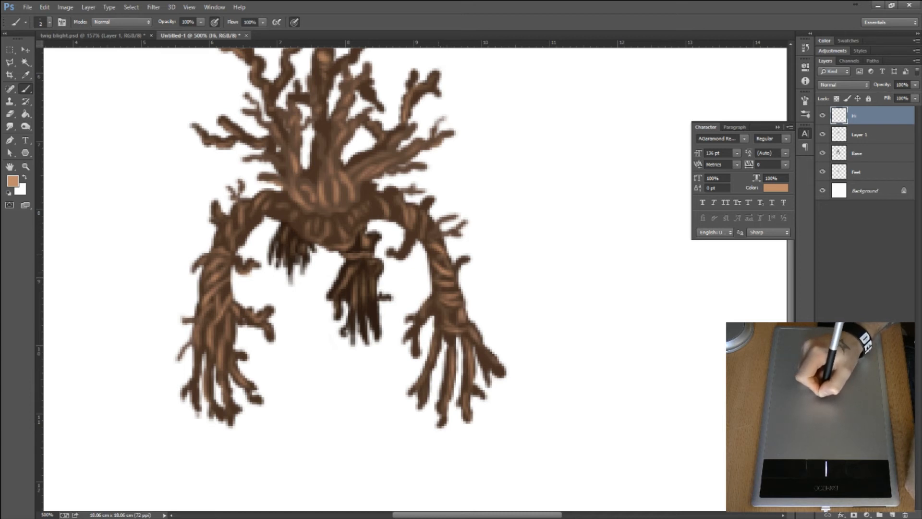
pyautogui.moveTo(423, 212); pyautogui.dragTo(405, 253)
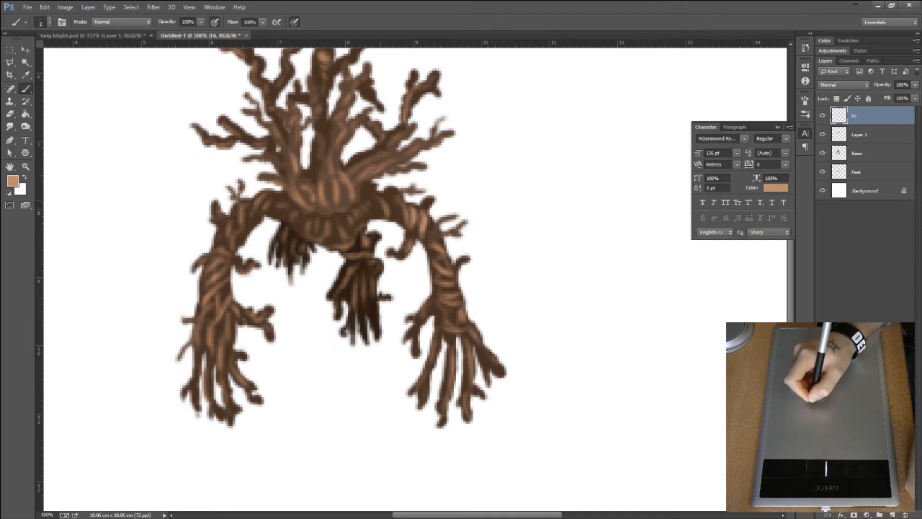
pyautogui.moveTo(369, 190)
pyautogui.mouseDown()
pyautogui.moveTo(388, 213)
pyautogui.moveTo(347, 178)
pyautogui.moveTo(399, 156)
pyautogui.moveTo(375, 150)
pyautogui.moveTo(391, 146)
pyautogui.mouseUp()
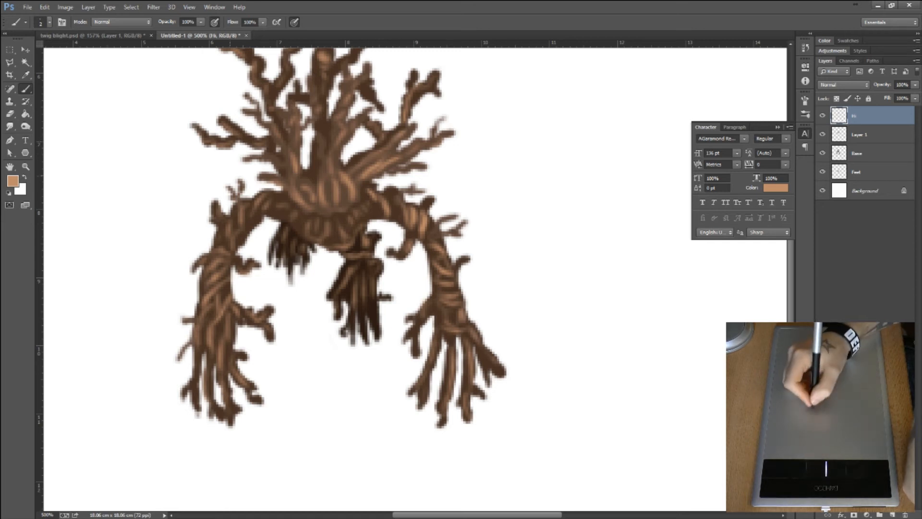
# - Change the Brush's foreground colour to the very dark brown 2b1c14
pyautogui.click(13, 182)
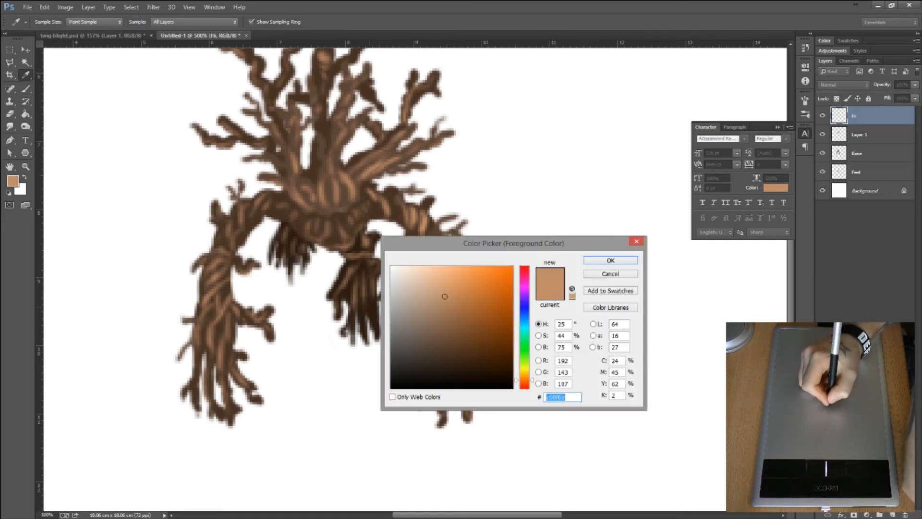
pyautogui.click(456, 368)
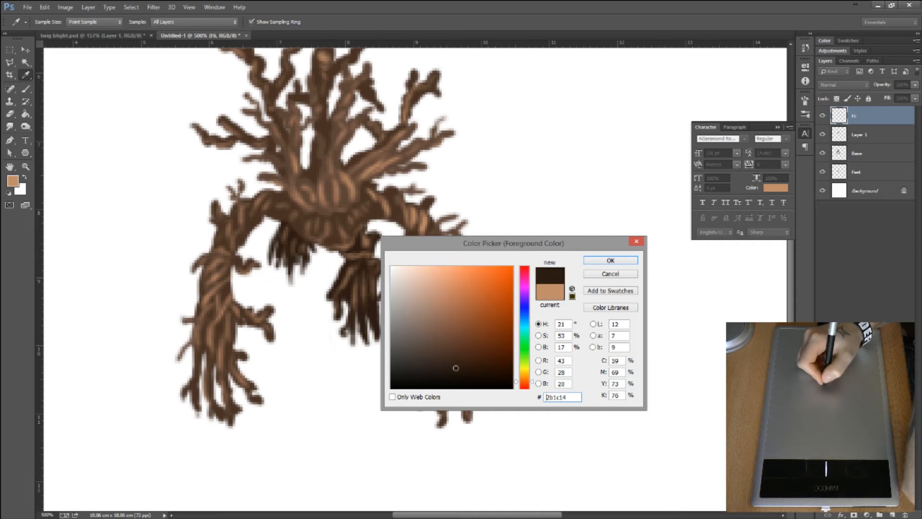
pyautogui.press('Return')
pyautogui.press('b')
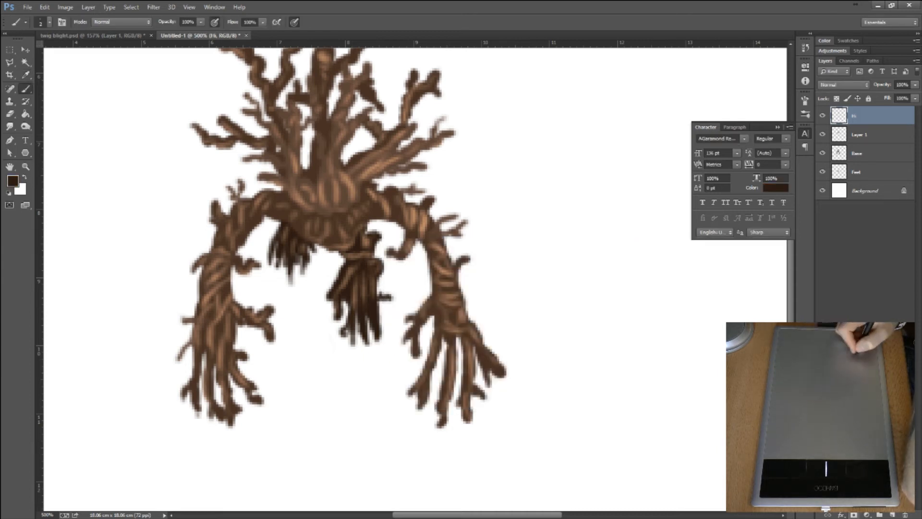
# - Add a new layer above the highlight layer and name it Shadow
pyautogui.click(893, 514)
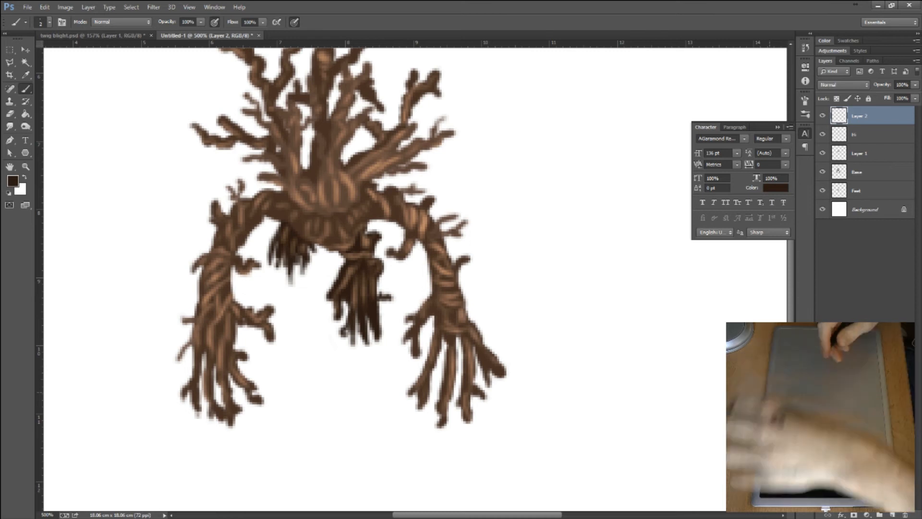
pyautogui.doubleClick(860, 116)
pyautogui.write('Shadows')
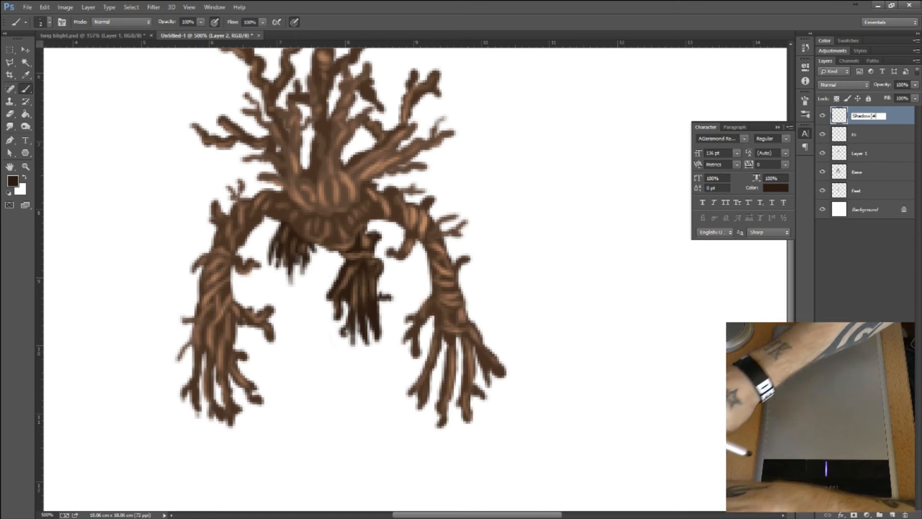
pyautogui.press('BackSpace')
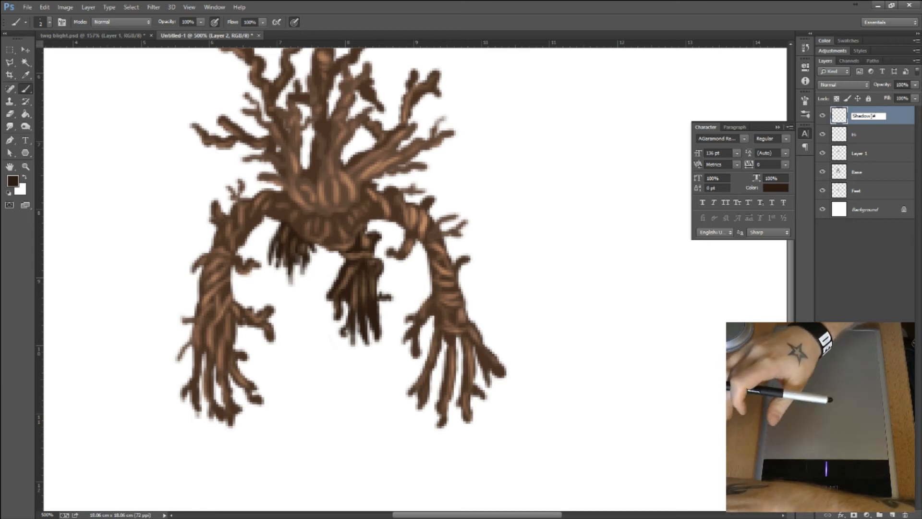
pyautogui.press('Return')
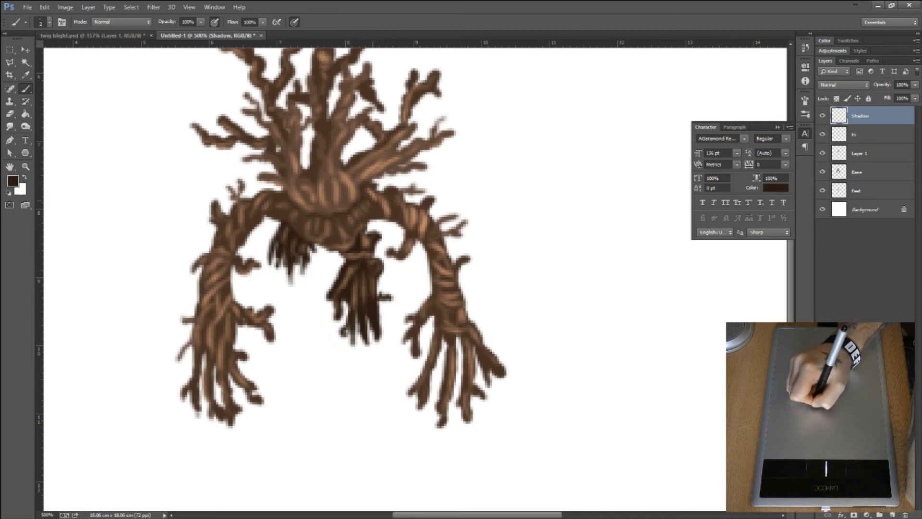
# - Paint dark shadow strokes on the upper right front leg near the body with a 4 px brush, and reduce the brush to 2 px
pyautogui.moveTo(370, 220); pyautogui.dragTo(382, 219)
pyautogui.press(']')
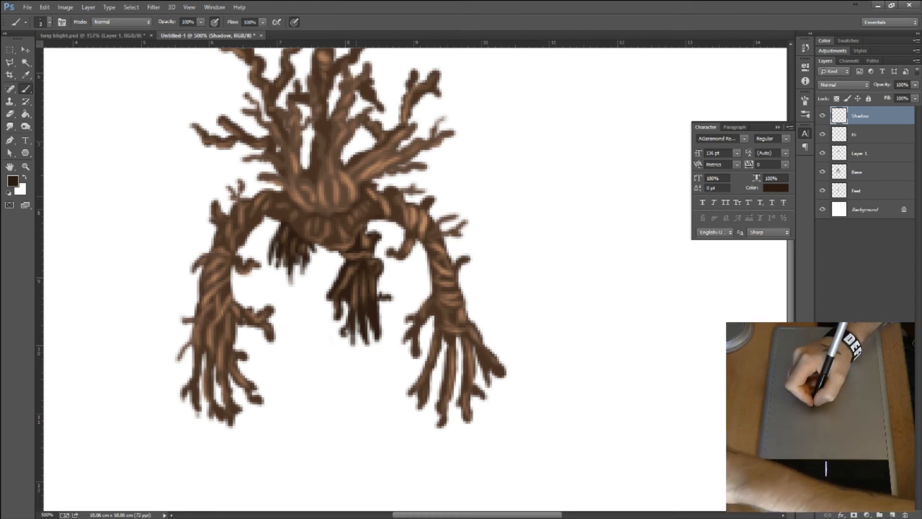
pyautogui.press(']')
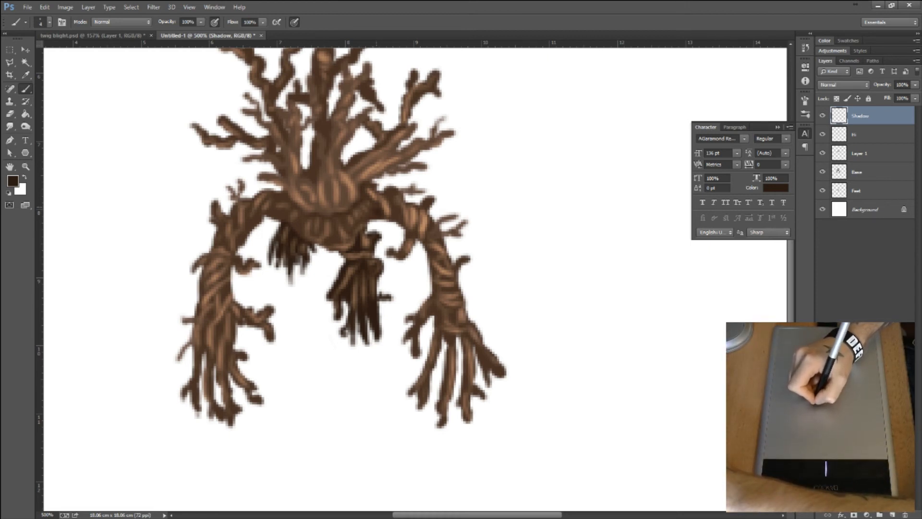
pyautogui.moveTo(397, 221); pyautogui.dragTo(406, 230)
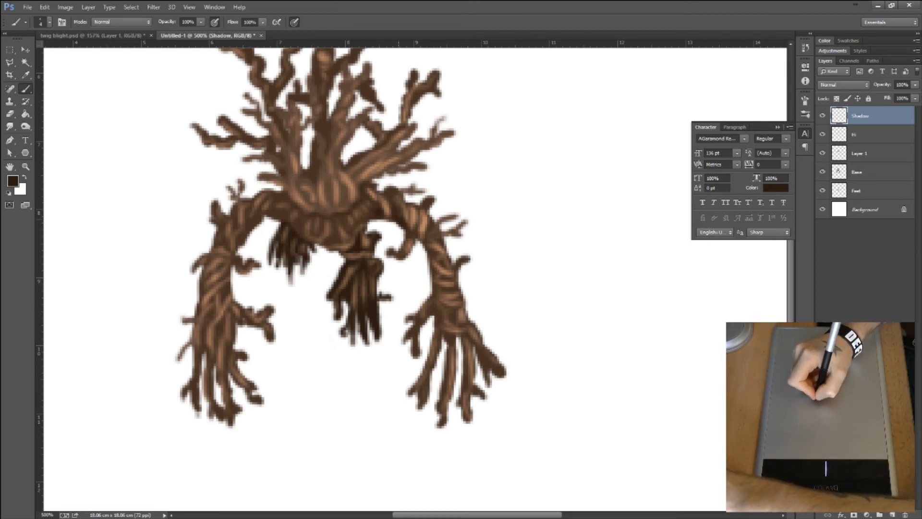
pyautogui.moveTo(411, 210); pyautogui.dragTo(422, 232)
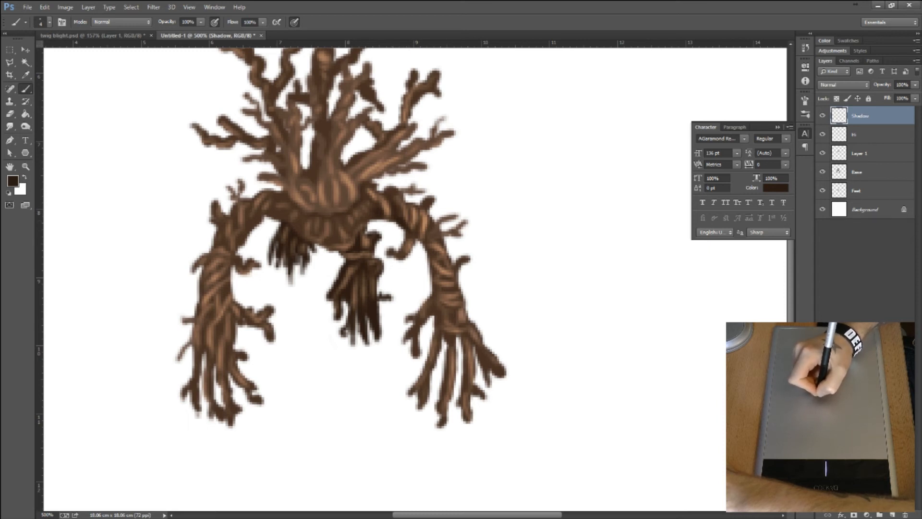
pyautogui.press('[')
pyautogui.press('[')
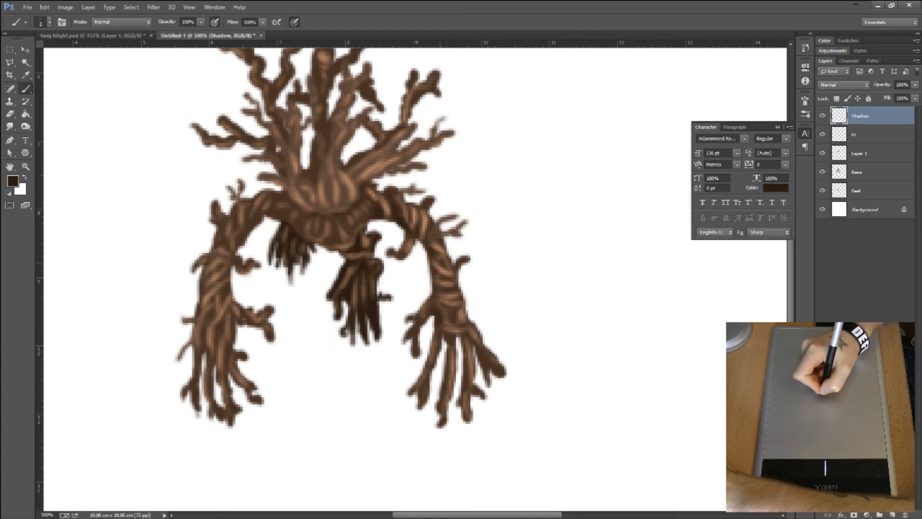
# - Enlarge the brush to 4 px, shade the right front leg's knee and shin, and reduce the brush to 1 px
pyautogui.press(']')
pyautogui.press(']')
pyautogui.click(437, 248)
pyautogui.moveTo(439, 290); pyautogui.dragTo(422, 315)
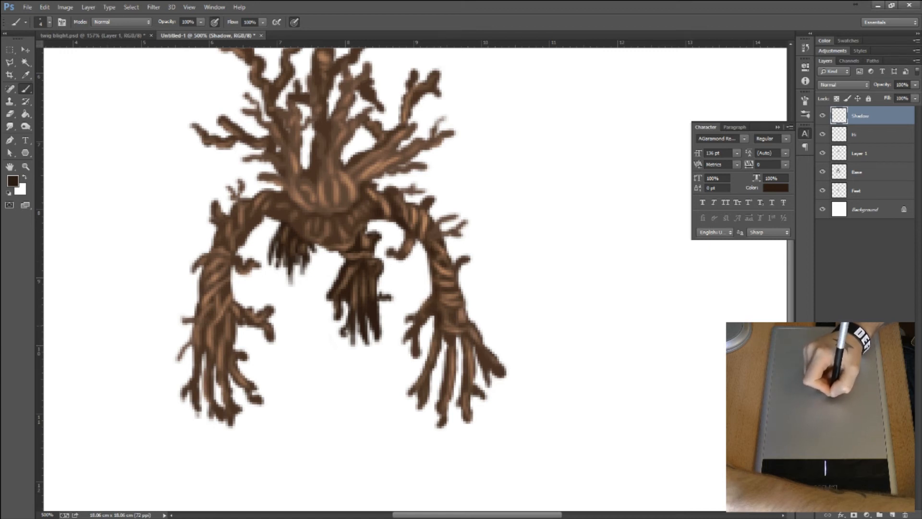
pyautogui.press('[')
pyautogui.press('[')
pyautogui.press('[')
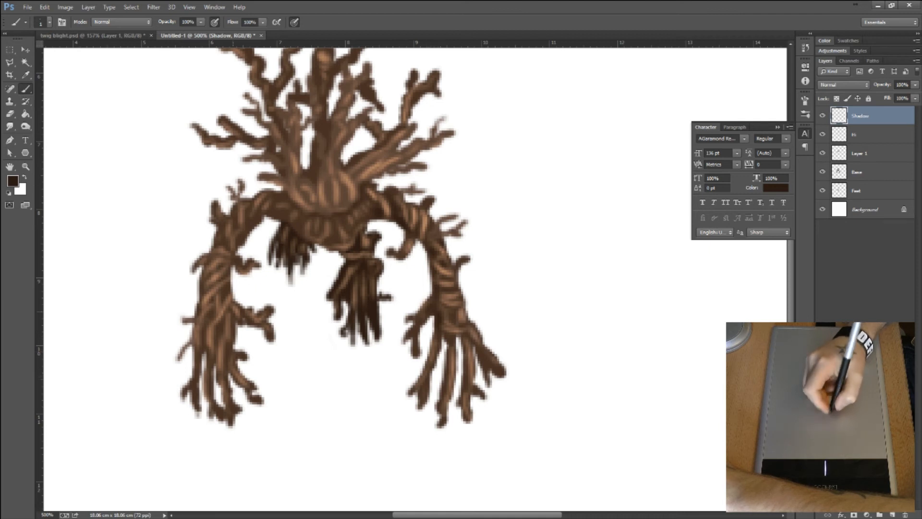
# - Enlarge the brush to 4 px and paint dark shadow strokes down the left front leg and across the body's underside
pyautogui.press(']')
pyautogui.press(']')
pyautogui.press(']')
pyautogui.moveTo(222, 318)
pyautogui.mouseDown()
pyautogui.moveTo(217, 325)
pyautogui.moveTo(225, 315)
pyautogui.moveTo(234, 335)
pyautogui.moveTo(229, 367)
pyautogui.mouseUp()
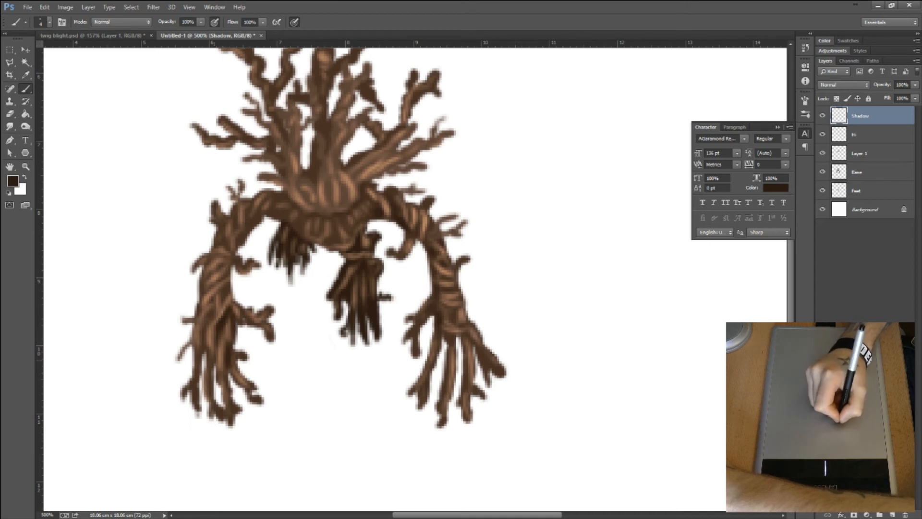
pyautogui.moveTo(204, 337)
pyautogui.mouseDown()
pyautogui.moveTo(216, 294)
pyautogui.moveTo(232, 289)
pyautogui.moveTo(228, 304)
pyautogui.moveTo(228, 253)
pyautogui.moveTo(270, 207)
pyautogui.moveTo(280, 217)
pyautogui.moveTo(270, 221)
pyautogui.moveTo(331, 244)
pyautogui.moveTo(356, 232)
pyautogui.mouseUp()
pyautogui.moveTo(303, 210); pyautogui.dragTo(319, 214)
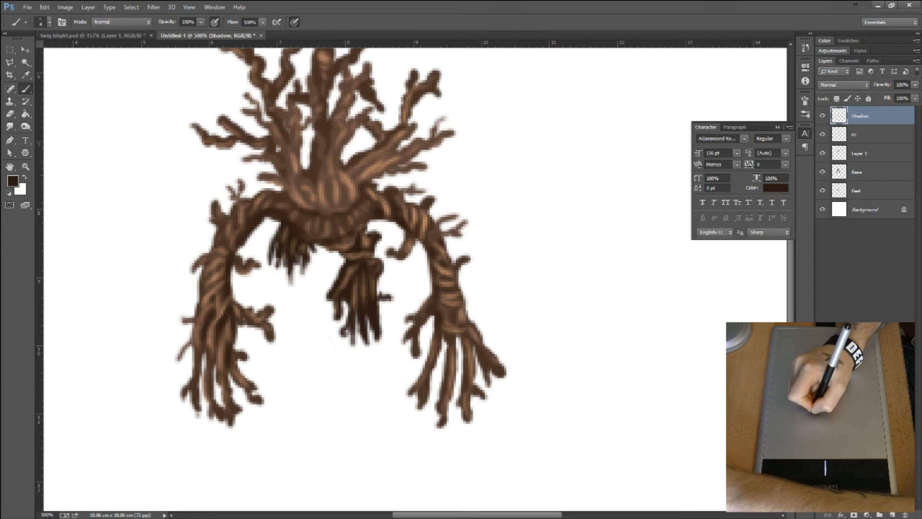
pyautogui.moveTo(288, 81); pyautogui.dragTo(301, 329)
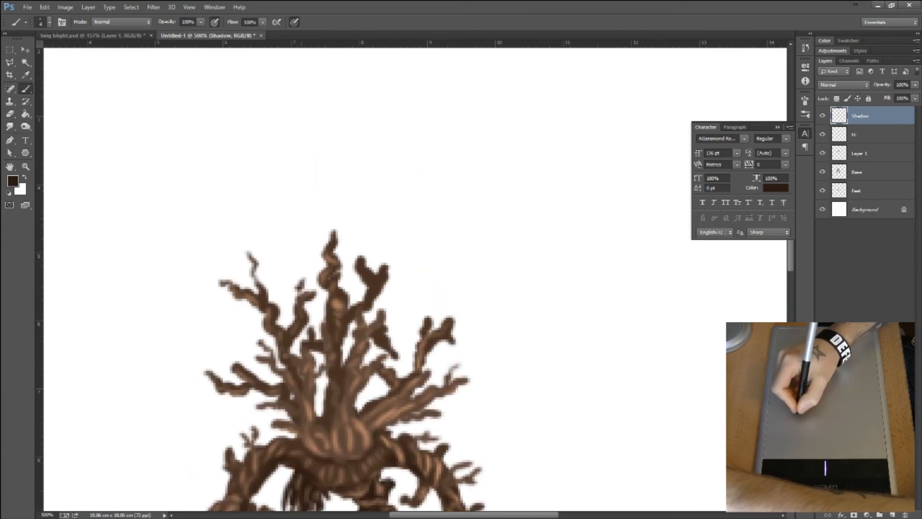
pyautogui.moveTo(306, 67); pyautogui.dragTo(321, 194)
pyautogui.moveTo(284, 138)
pyautogui.mouseDown()
pyautogui.moveTo(348, 136)
pyautogui.moveTo(323, 197)
pyautogui.mouseUp()
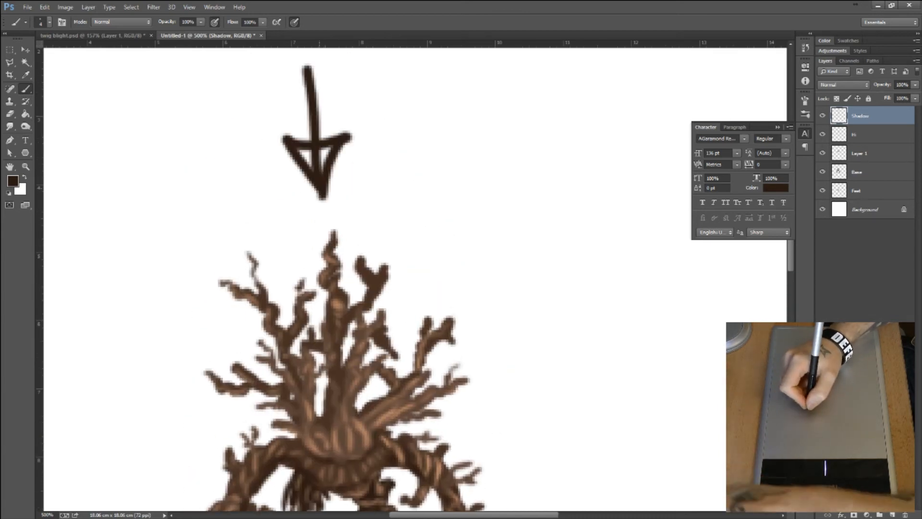
pyautogui.hotkey('ctrl', 'alt', 'z')
pyautogui.hotkey('ctrl', 'alt', 'z')
pyautogui.moveTo(336, 288); pyautogui.dragTo(333, 193)
pyautogui.moveTo(344, 408); pyautogui.dragTo(339, 234)
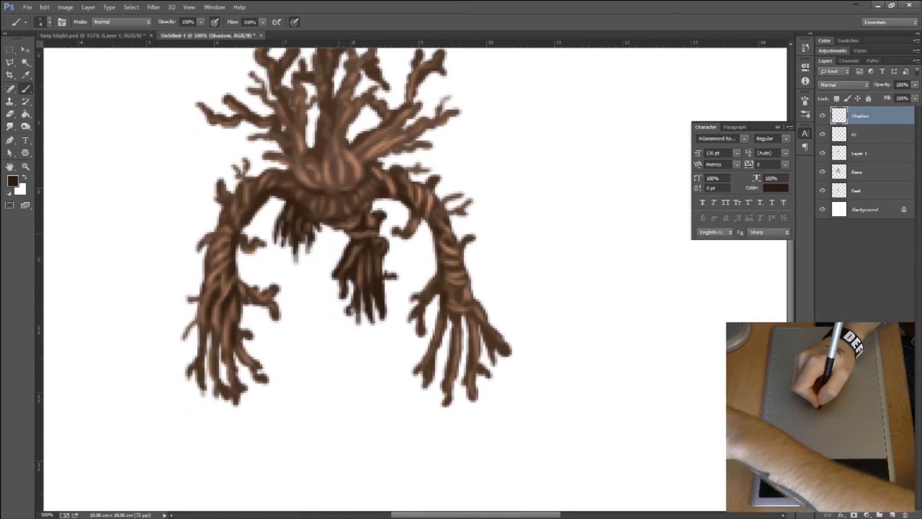
# - Shade the crown's base and the right-hand branches, and darken the central trunk's lower part with a smaller brush
pyautogui.moveTo(329, 168); pyautogui.dragTo(332, 161)
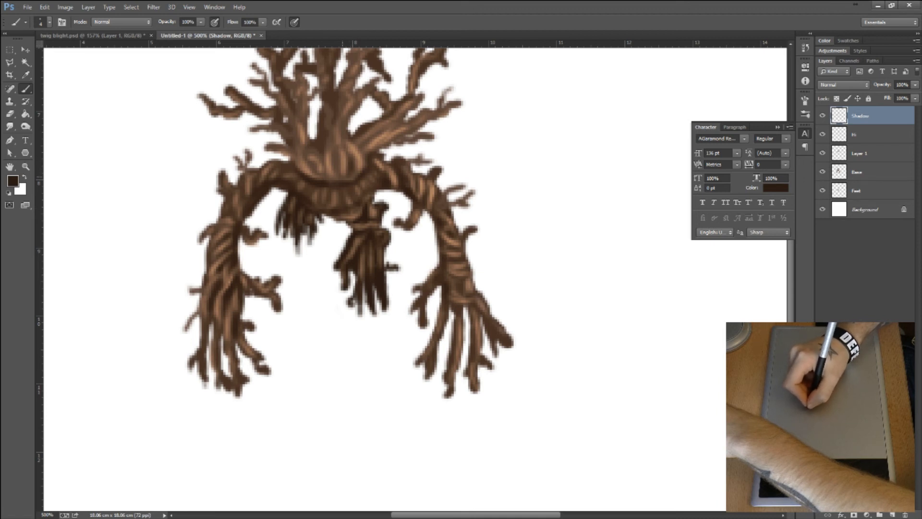
pyautogui.moveTo(311, 164)
pyautogui.mouseDown()
pyautogui.moveTo(317, 174)
pyautogui.moveTo(280, 233)
pyautogui.mouseUp()
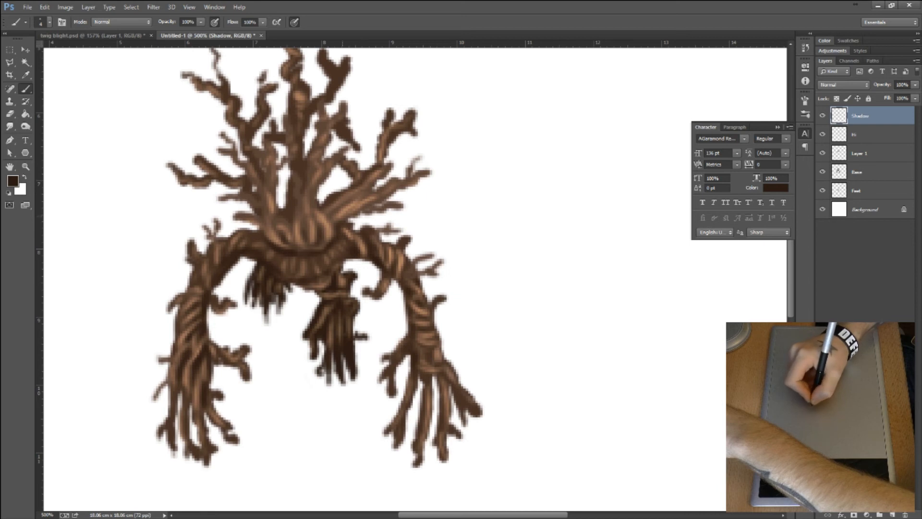
pyautogui.moveTo(347, 215); pyautogui.dragTo(397, 192)
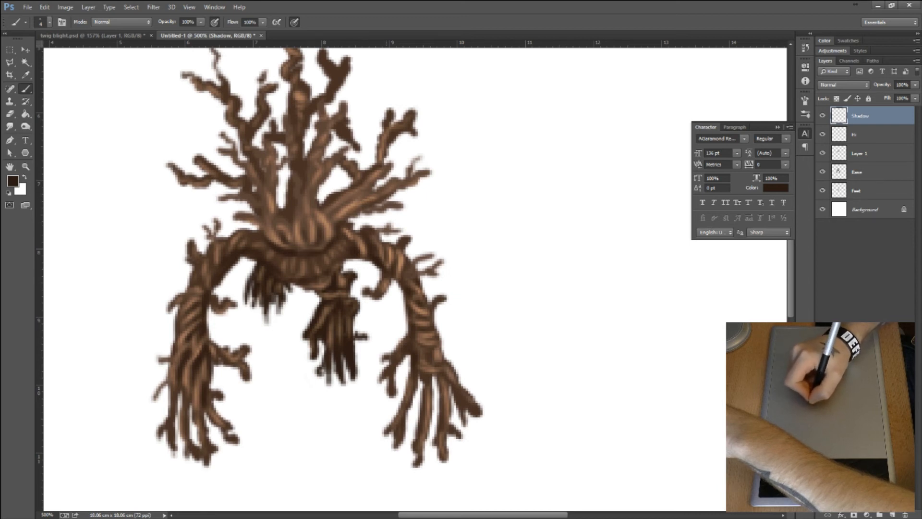
pyautogui.press('[')
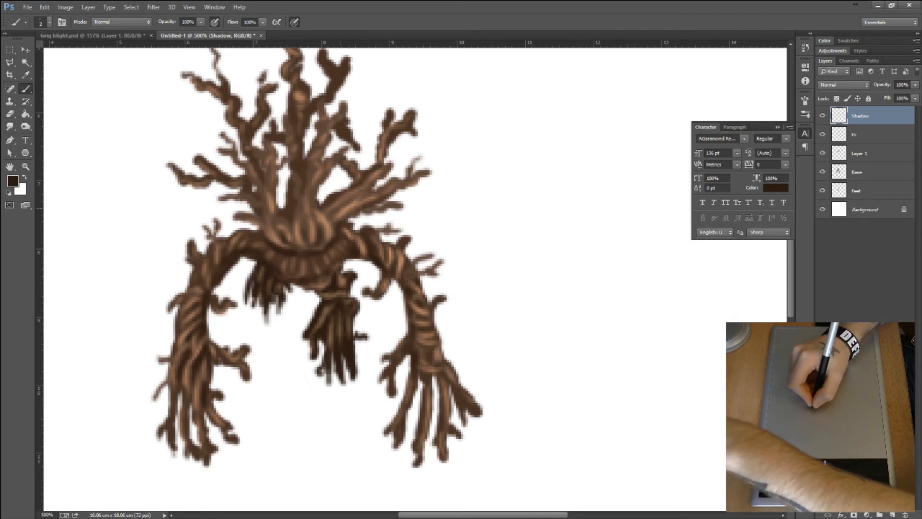
pyautogui.moveTo(357, 198)
pyautogui.mouseDown()
pyautogui.moveTo(338, 213)
pyautogui.moveTo(365, 196)
pyautogui.mouseUp()
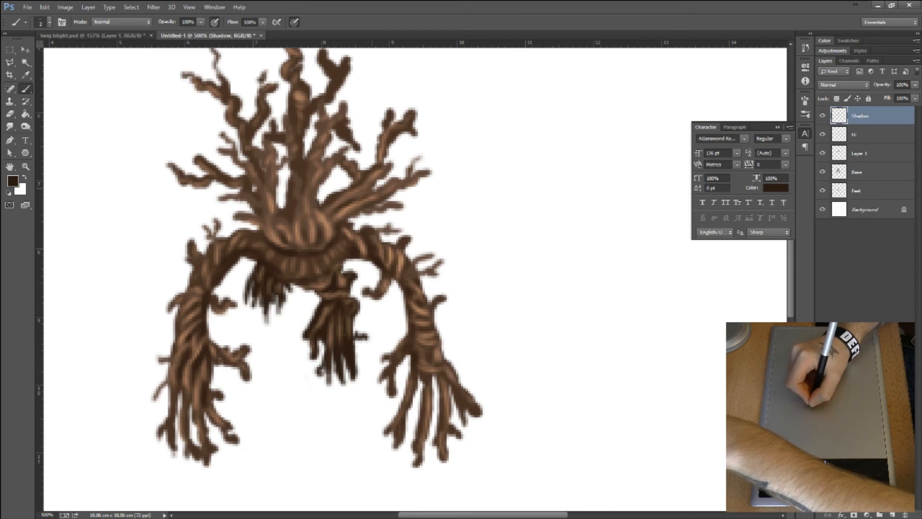
pyautogui.moveTo(291, 205); pyautogui.dragTo(291, 223)
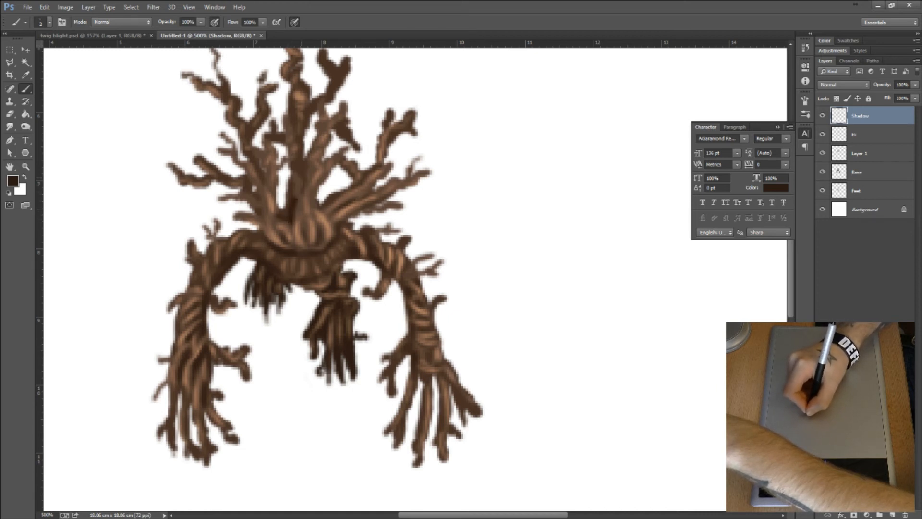
pyautogui.moveTo(305, 191); pyautogui.dragTo(308, 171)
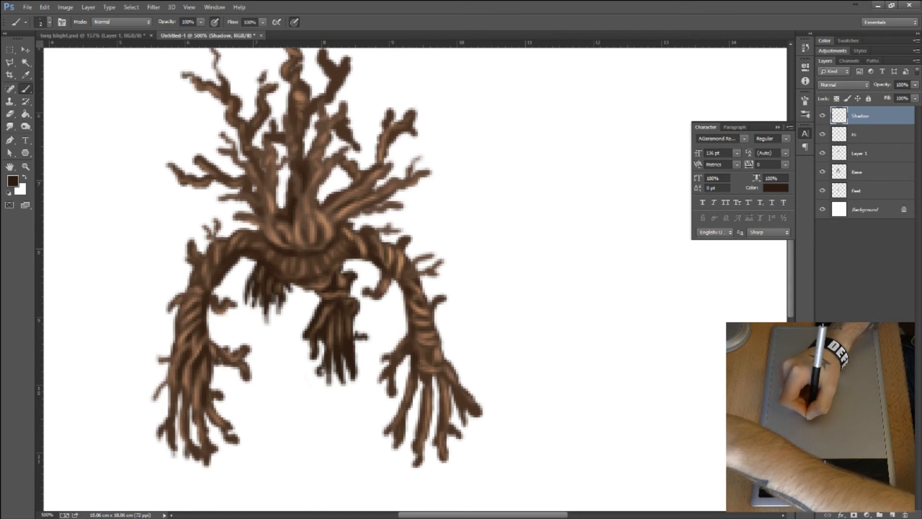
# - Deepen the shadows around the central trunk and at the roots of the right-hand branches with a 4 px brush
pyautogui.moveTo(308, 240); pyautogui.dragTo(262, 332)
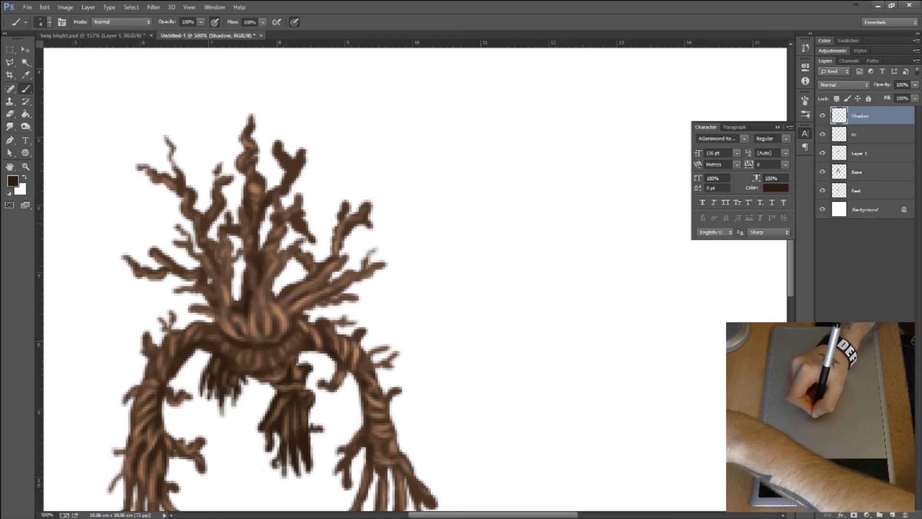
pyautogui.moveTo(279, 276); pyautogui.dragTo(253, 318)
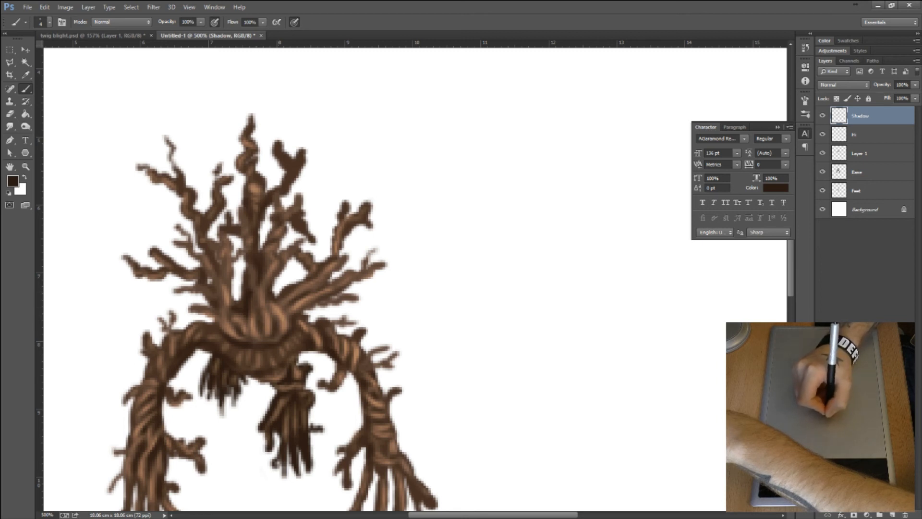
pyautogui.moveTo(303, 313); pyautogui.dragTo(313, 301)
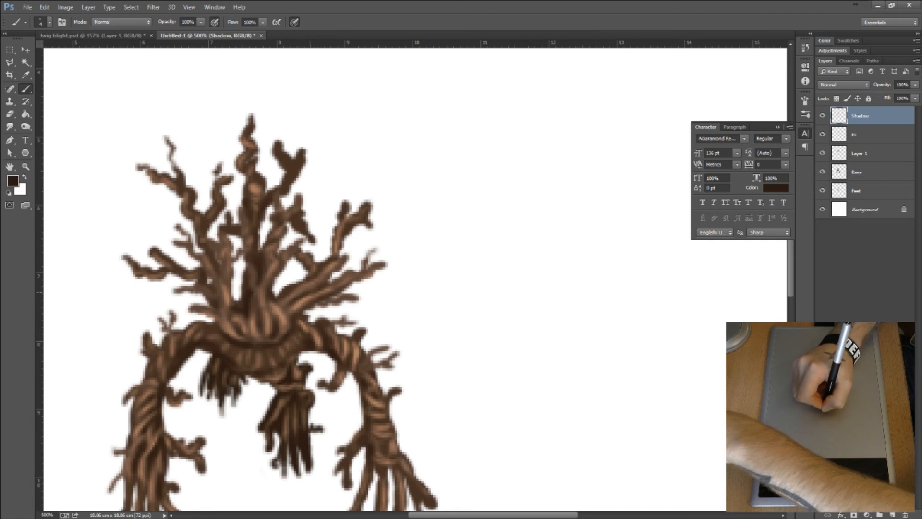
pyautogui.moveTo(282, 288); pyautogui.dragTo(278, 294)
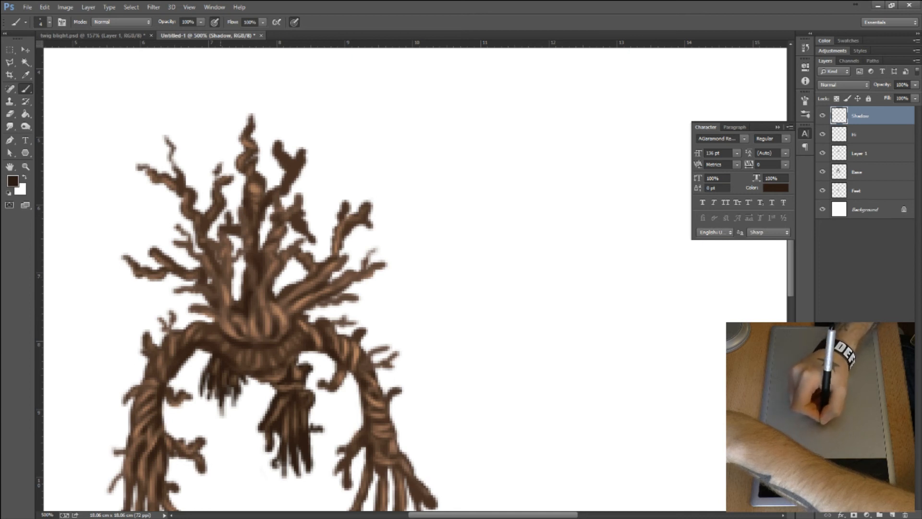
# - Compare the whole creature at 100% zoom with the finished twig blight in the reference document
pyautogui.hotkey('ctrl', '-')
pyautogui.hotkey('ctrl', '-')
pyautogui.hotkey('ctrl', '-')
pyautogui.hotkey('ctrl', '-')
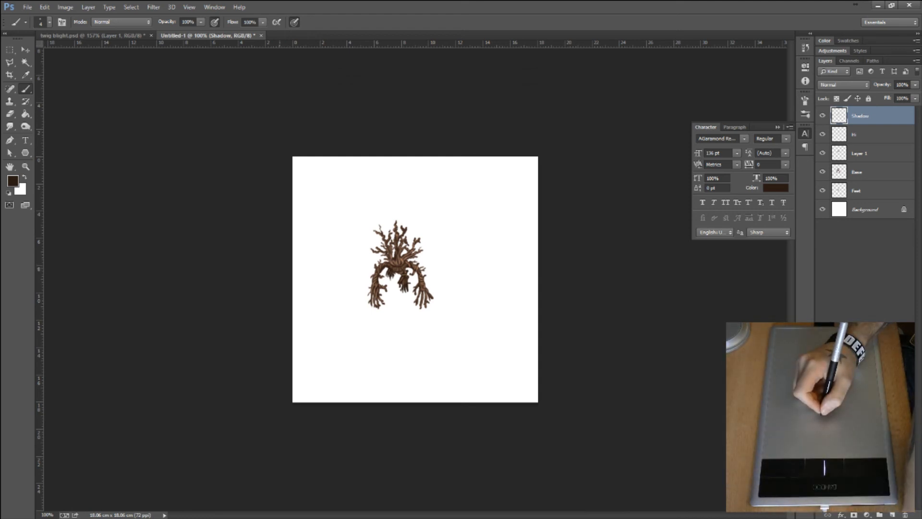
pyautogui.click(96, 35)
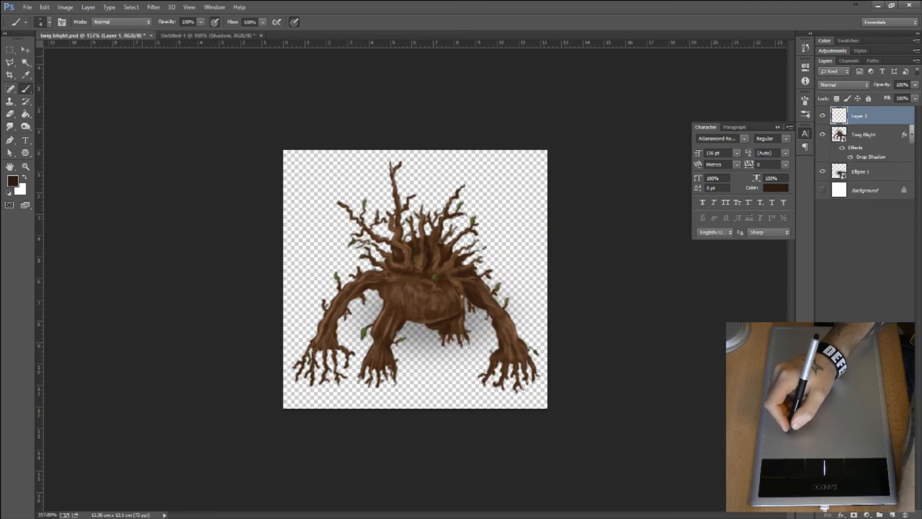
pyautogui.click(208, 36)
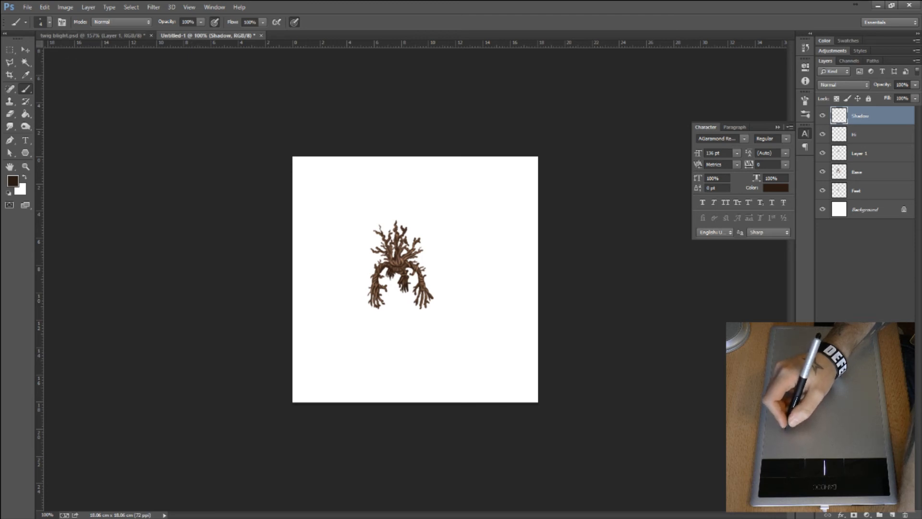
# - Add a new layer above the Shadow layer and set the foreground colour to the green 465c27
pyautogui.hotkey('ctrl', '+')
pyautogui.hotkey('ctrl', '+')
pyautogui.hotkey('ctrl', '+')
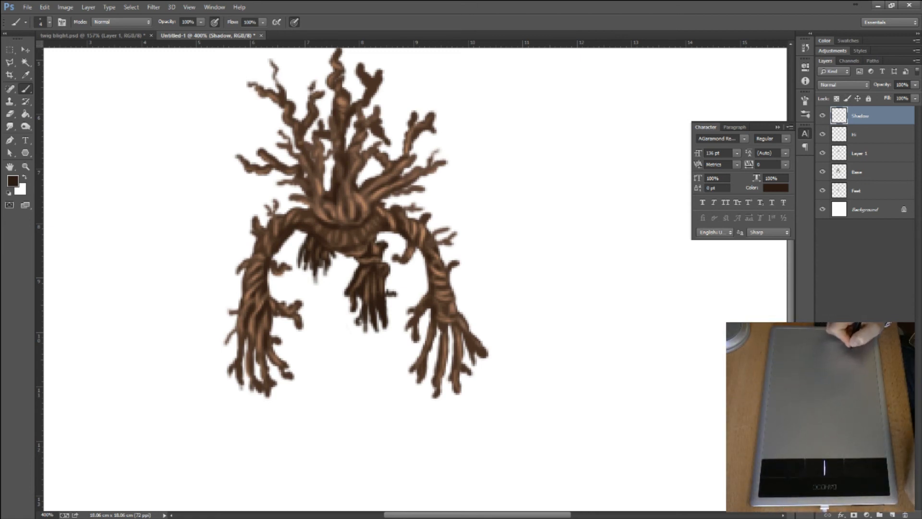
pyautogui.click(891, 515)
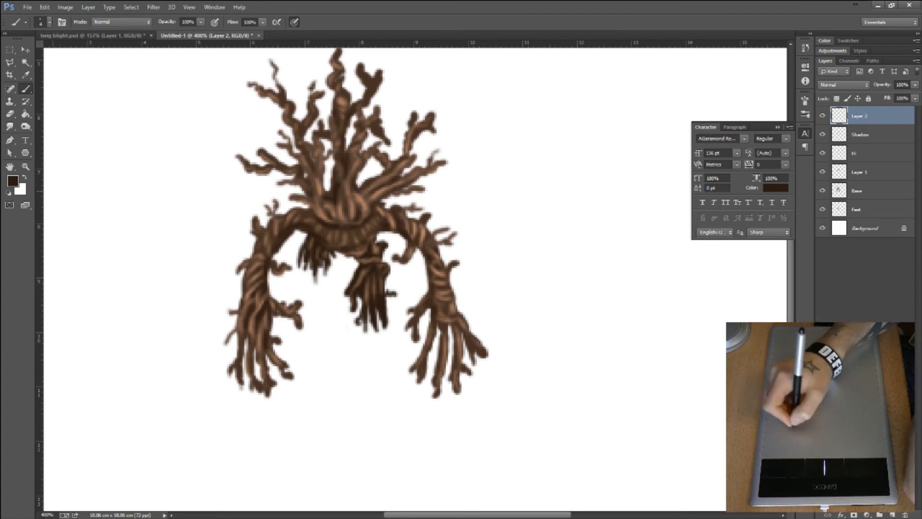
pyautogui.click(12, 181)
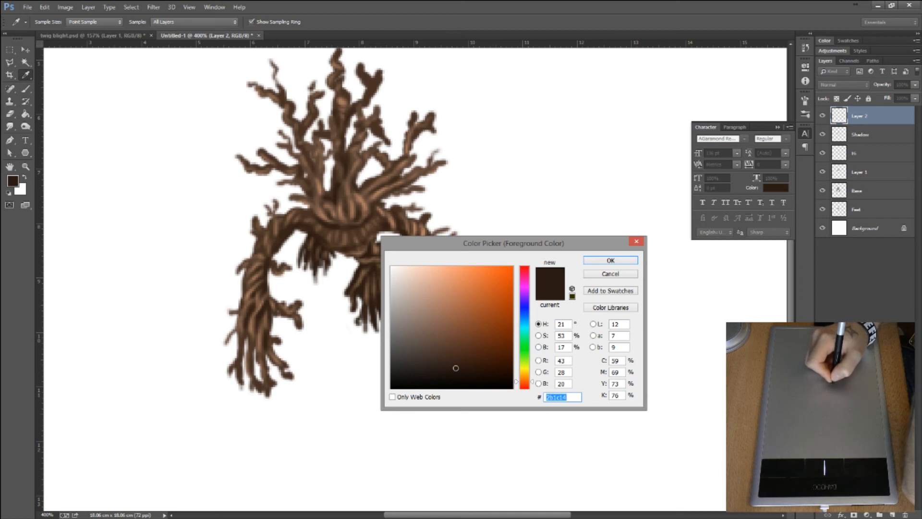
pyautogui.click(525, 360)
pyautogui.moveTo(456, 368); pyautogui.dragTo(461, 344)
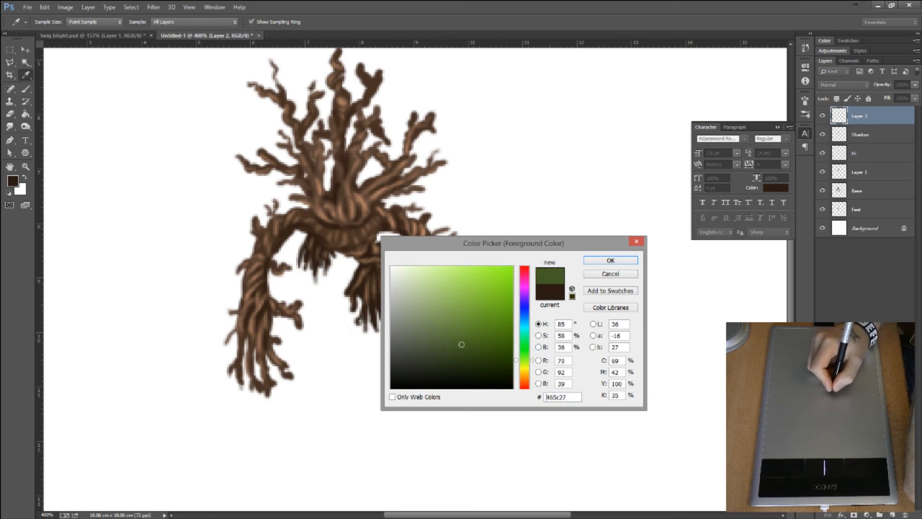
pyautogui.press('Return')
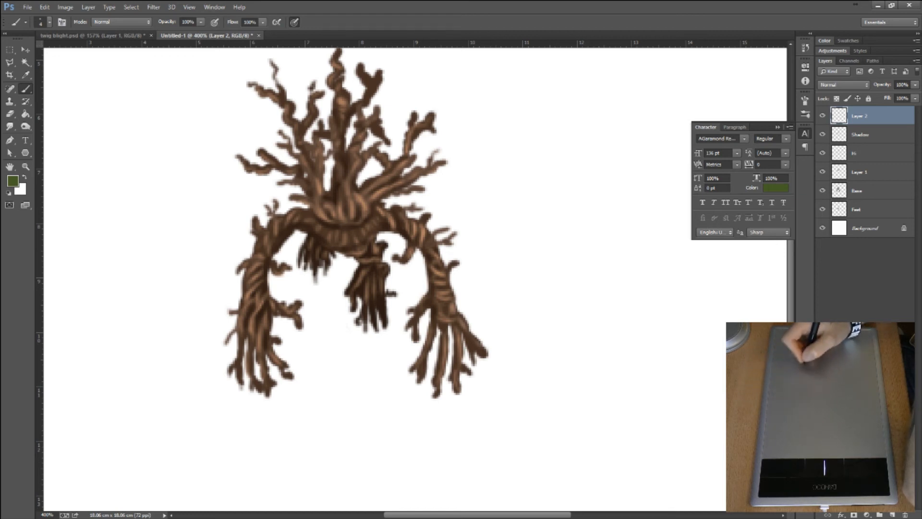
# - Collapse the Character settings and paint small green leaves on an upper right branch and on twigs of both front legs
pyautogui.click(778, 126)
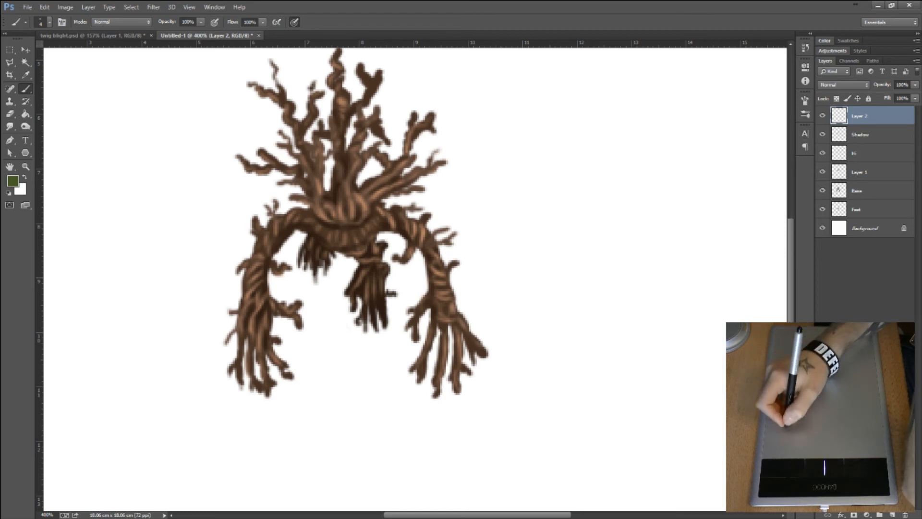
pyautogui.moveTo(437, 151)
pyautogui.mouseDown()
pyautogui.moveTo(442, 142)
pyautogui.moveTo(437, 152)
pyautogui.mouseUp()
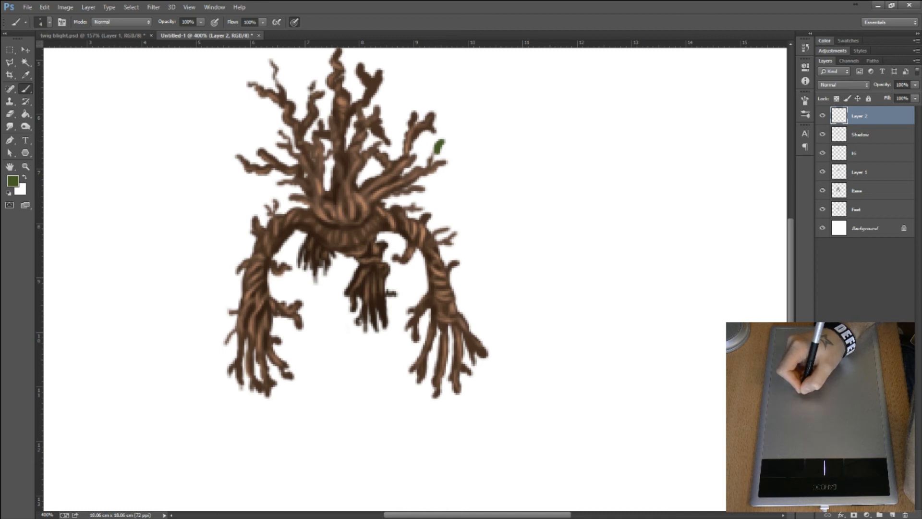
pyautogui.moveTo(456, 265); pyautogui.dragTo(473, 260)
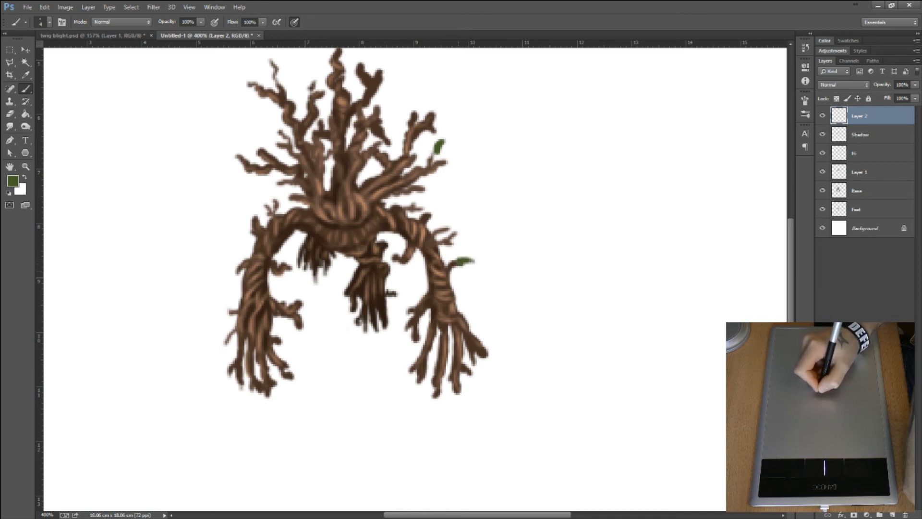
pyautogui.moveTo(253, 216); pyautogui.dragTo(243, 205)
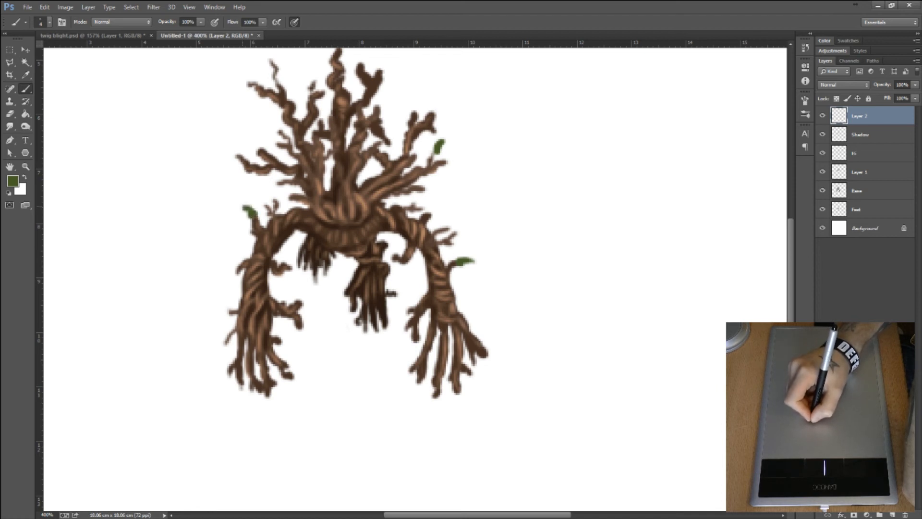
pyautogui.moveTo(232, 315); pyautogui.dragTo(221, 312)
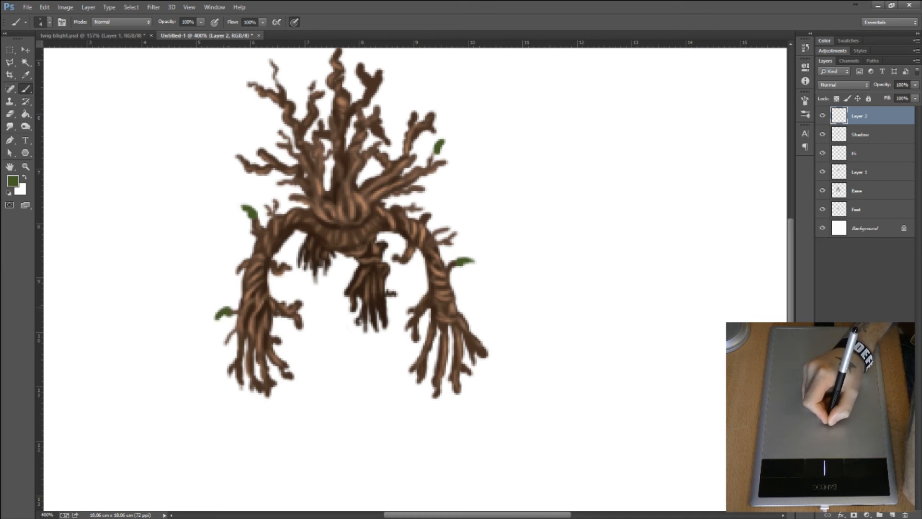
pyautogui.moveTo(295, 274)
pyautogui.mouseDown()
pyautogui.moveTo(288, 267)
pyautogui.moveTo(294, 286)
pyautogui.mouseUp()
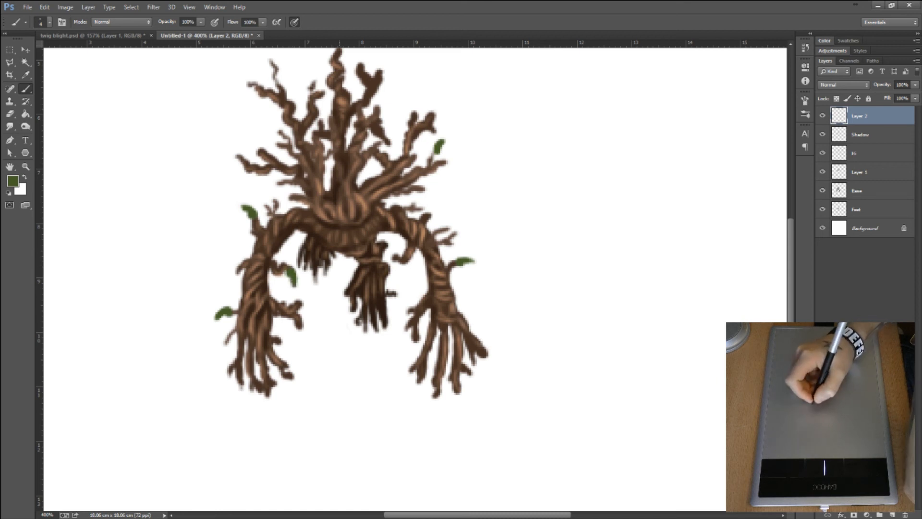
# - Paint more green leaves on the crown's upper left branches and on the twig at the right front leg's shoulder
pyautogui.moveTo(330, 153)
pyautogui.mouseDown()
pyautogui.moveTo(296, 188)
pyautogui.moveTo(233, 170)
pyautogui.mouseUp()
pyautogui.moveTo(279, 120); pyautogui.dragTo(271, 98)
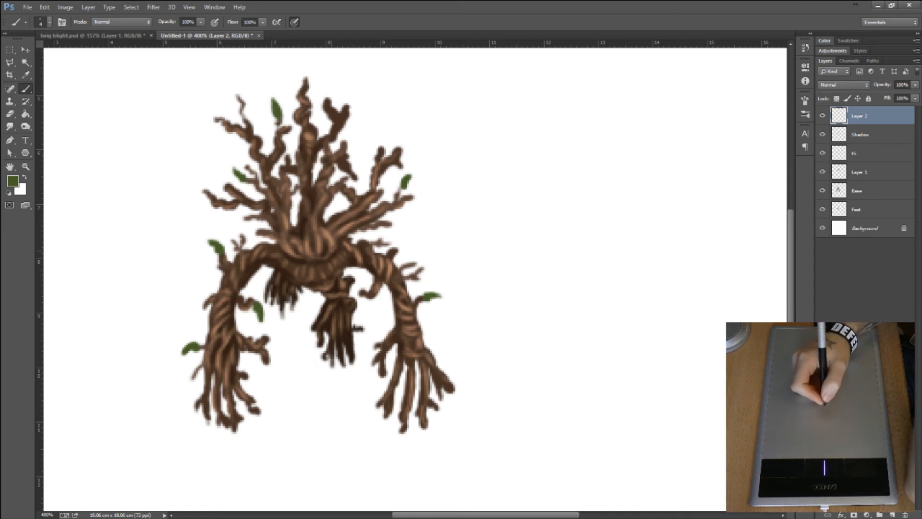
pyautogui.moveTo(312, 240); pyautogui.dragTo(298, 224)
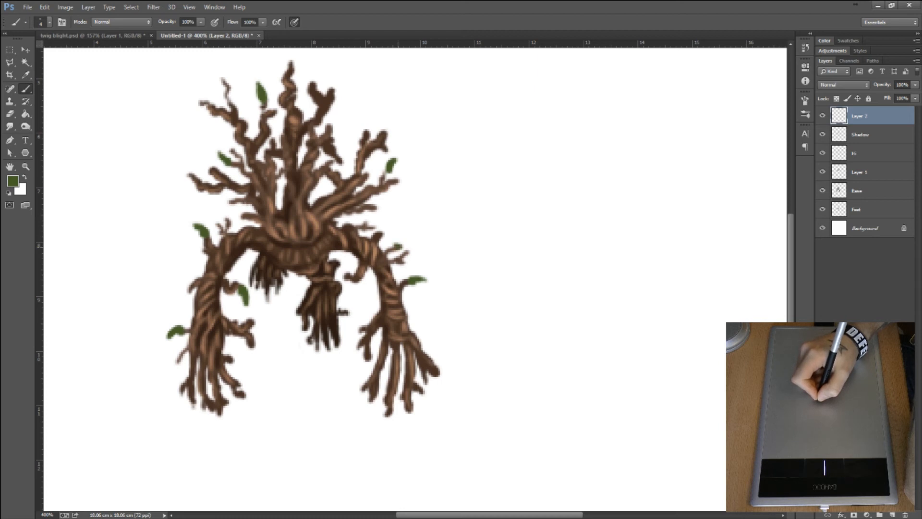
pyautogui.moveTo(397, 243)
pyautogui.mouseDown()
pyautogui.moveTo(408, 233)
pyautogui.moveTo(400, 240)
pyautogui.mouseUp()
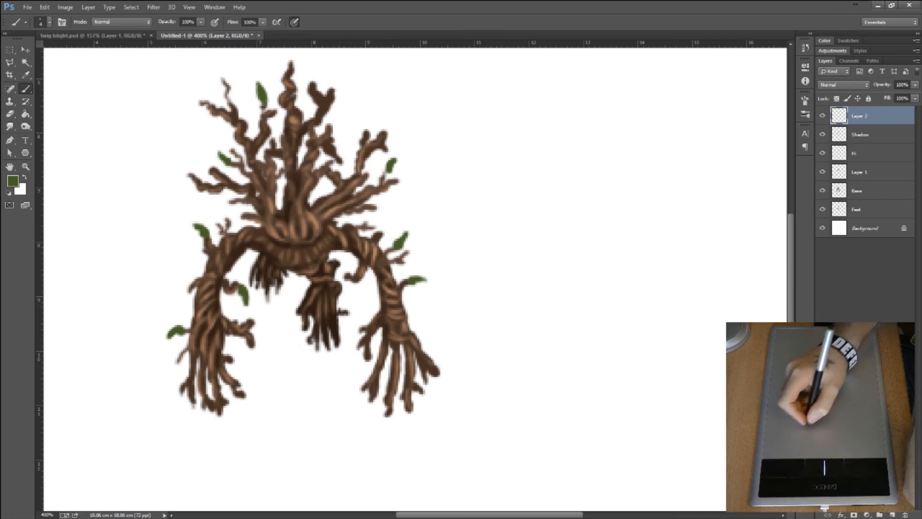
# - Change the foreground colour to the very dark green 29311e
pyautogui.click(12, 181)
pyautogui.moveTo(461, 345); pyautogui.dragTo(444, 372)
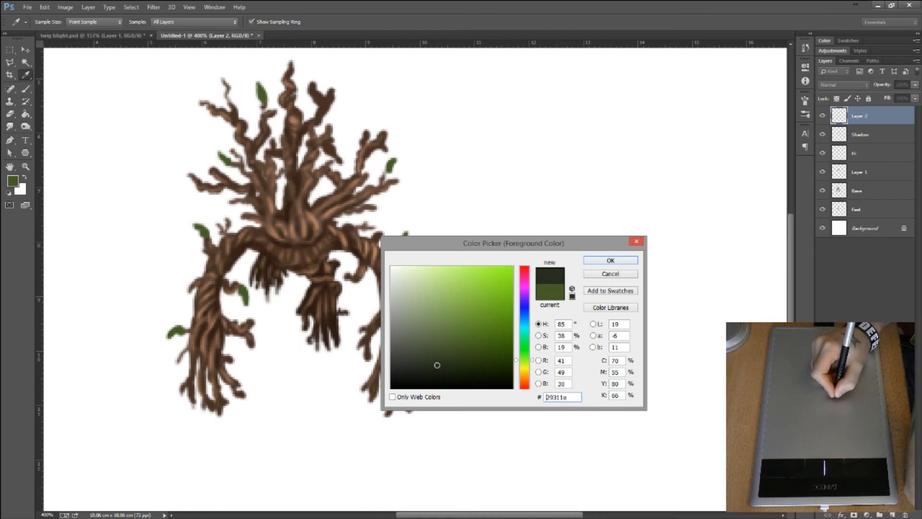
pyautogui.click(610, 260)
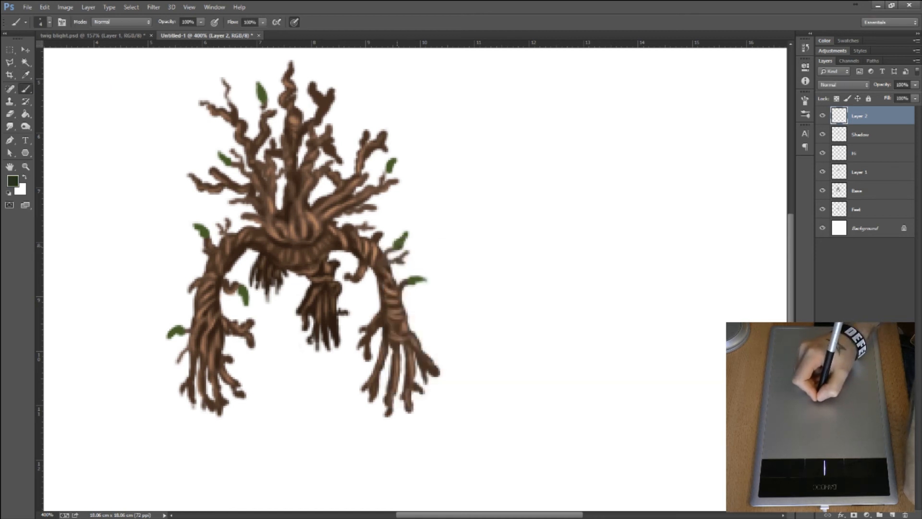
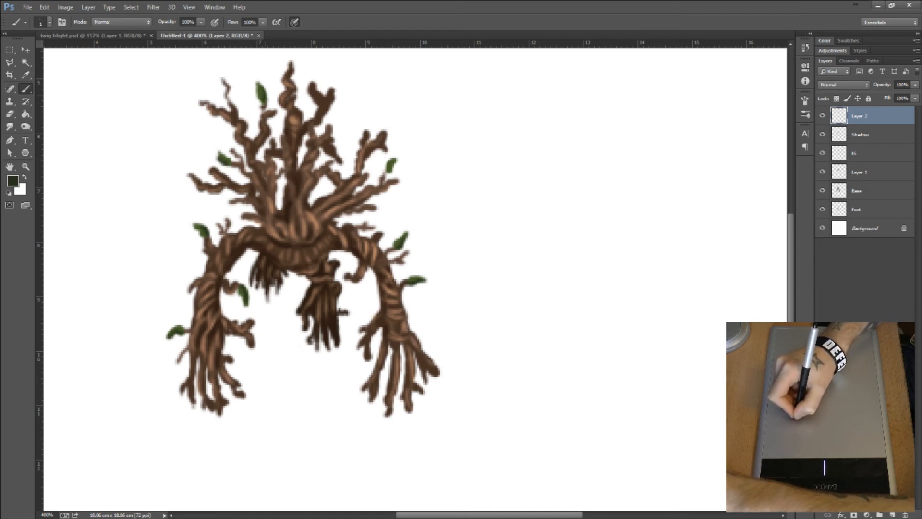
# - Change the foreground colour to the light green 7c9854
pyautogui.click(13, 181)
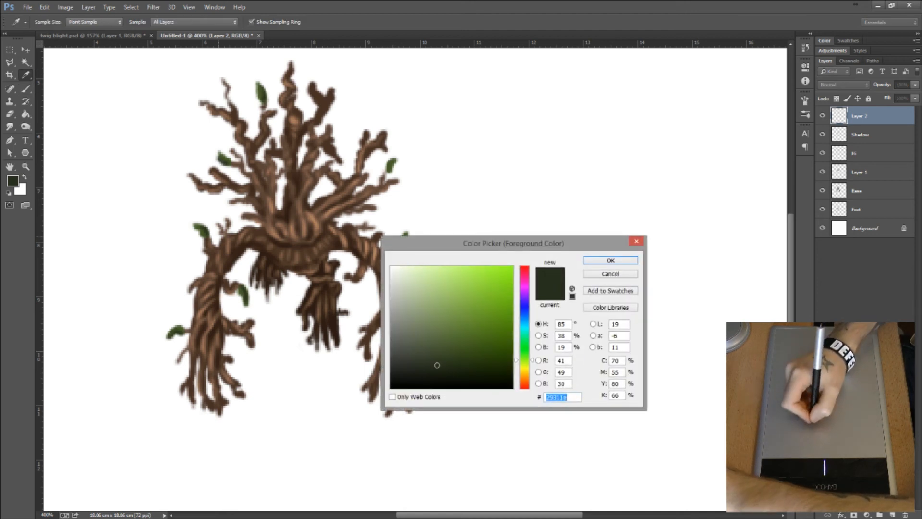
pyautogui.moveTo(437, 365); pyautogui.dragTo(445, 316)
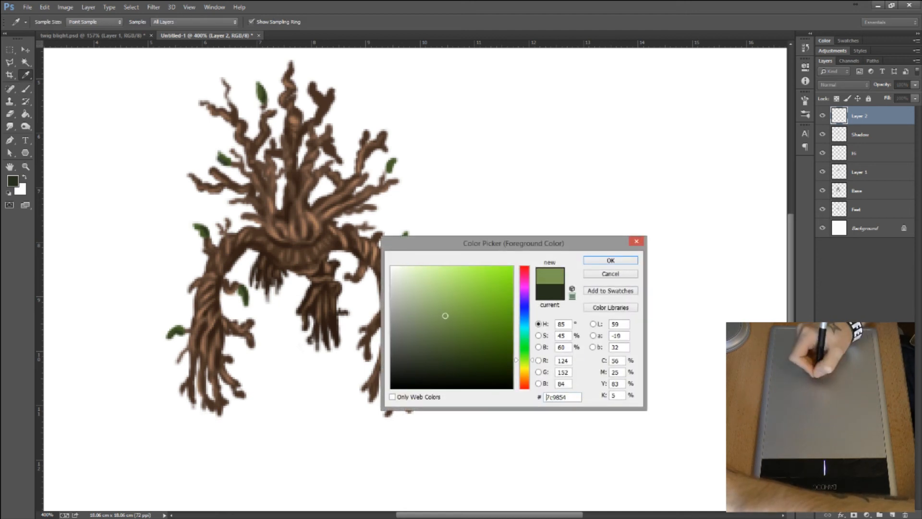
pyautogui.click(610, 260)
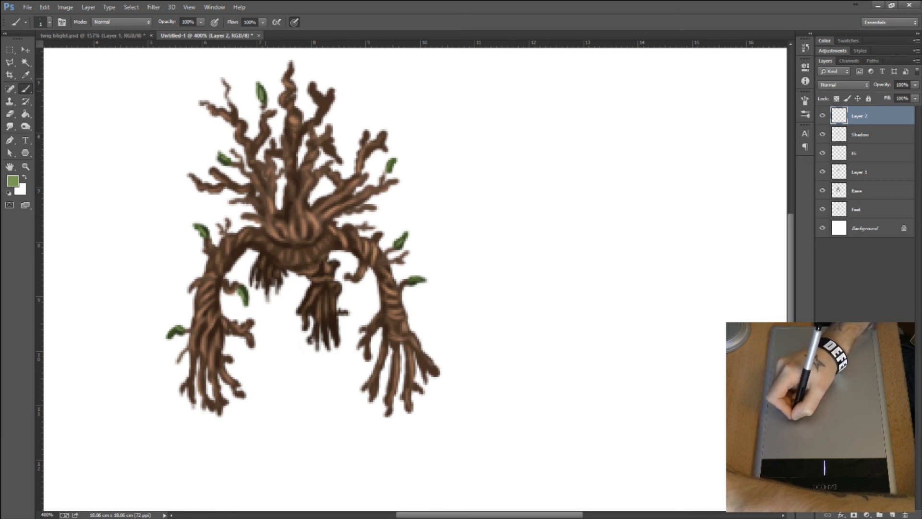
# - Remove the thick forked branch just right of the crown's tallest twig on the Base layer
pyautogui.moveTo(277, 176)
pyautogui.mouseDown()
pyautogui.moveTo(295, 132)
pyautogui.moveTo(307, 154)
pyautogui.mouseUp()
pyautogui.hotkey('ctrl', '-')
pyautogui.hotkey('ctrl', '-')
pyautogui.hotkey('ctrl', '-')
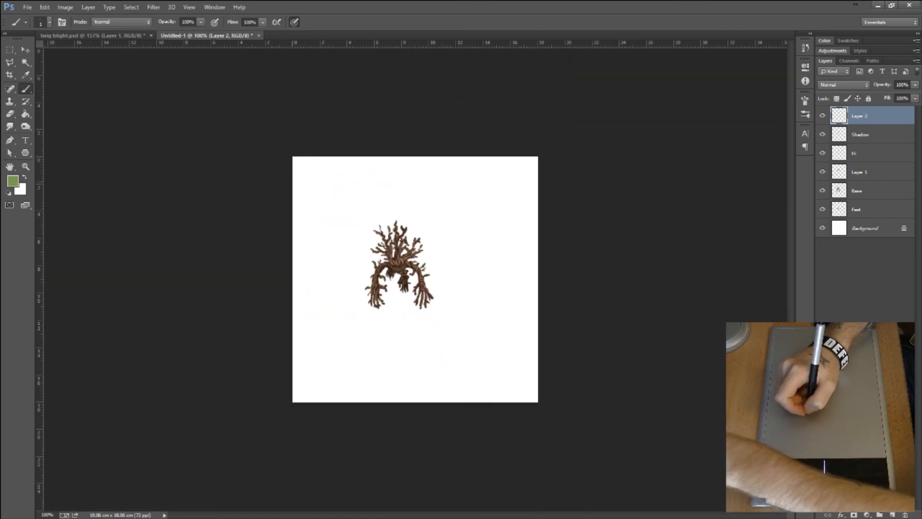
pyautogui.hotkey('ctrl', '+')
pyautogui.hotkey('ctrl', '+')
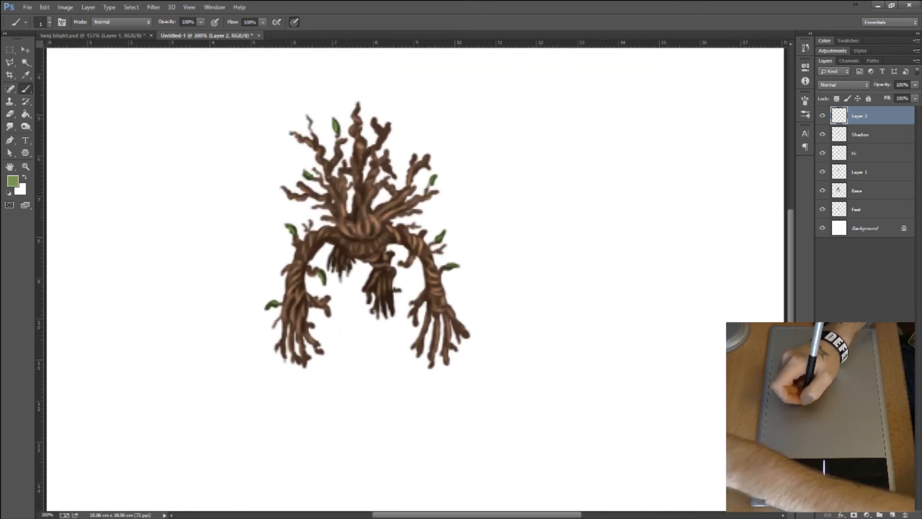
pyautogui.moveTo(308, 159); pyautogui.dragTo(295, 209)
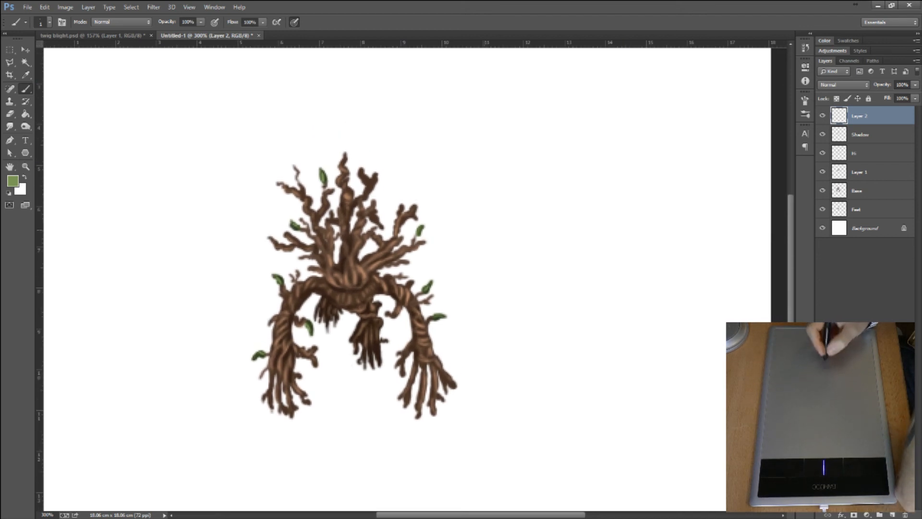
pyautogui.click(868, 191)
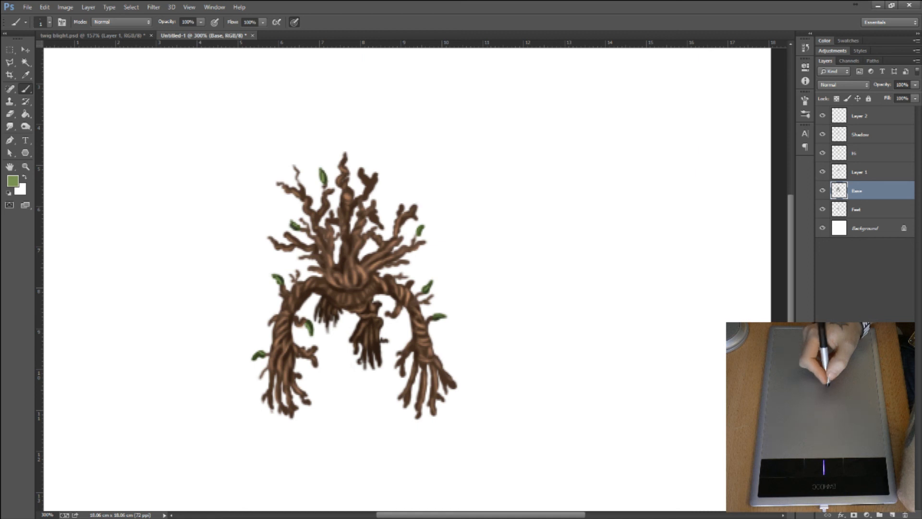
pyautogui.moveTo(375, 180)
pyautogui.mouseDown()
pyautogui.moveTo(371, 191)
pyautogui.moveTo(361, 174)
pyautogui.mouseUp()
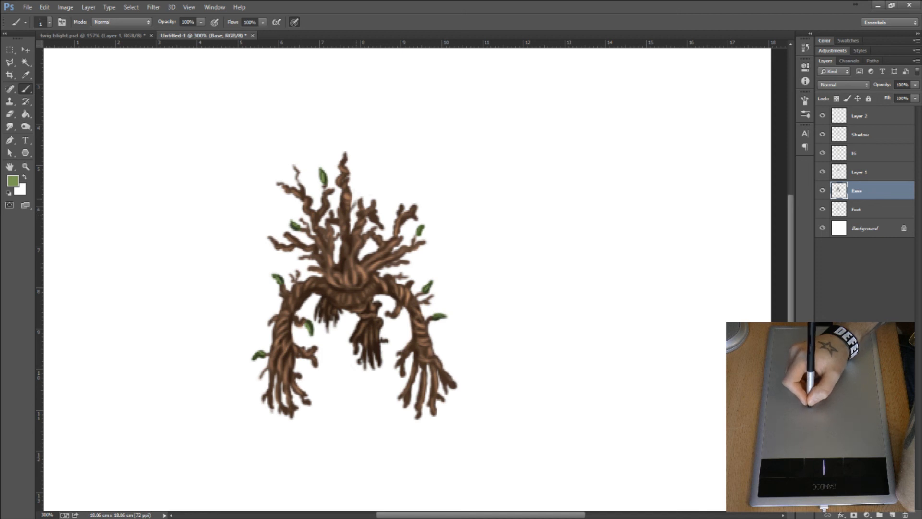
# - Check the Shadow layer's contribution by hiding and showing it, and make it the active layer
pyautogui.click(865, 172)
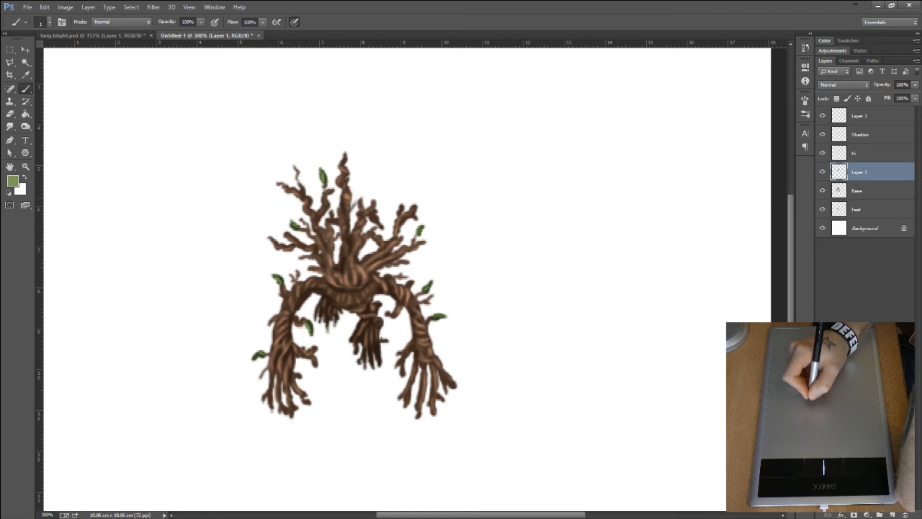
pyautogui.click(822, 135)
pyautogui.click(823, 135)
pyautogui.click(865, 134)
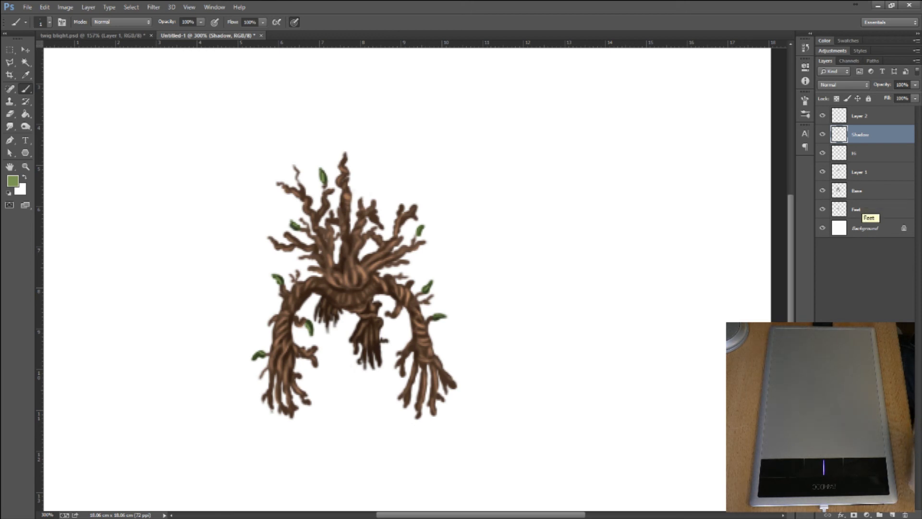
# - Combine all creature layers from Feet up to Layer 2 into a single smart object above the Background
pyautogui.click(864, 209)
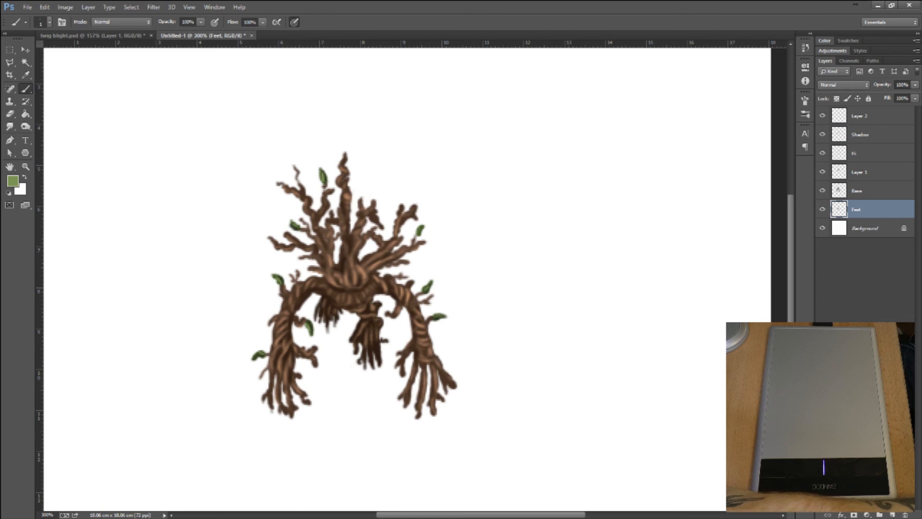
pyautogui.keyDown('shift'); pyautogui.click(867, 119); pyautogui.keyUp('shift')
pyautogui.rightClick(867, 120)
pyautogui.click(775, 196)
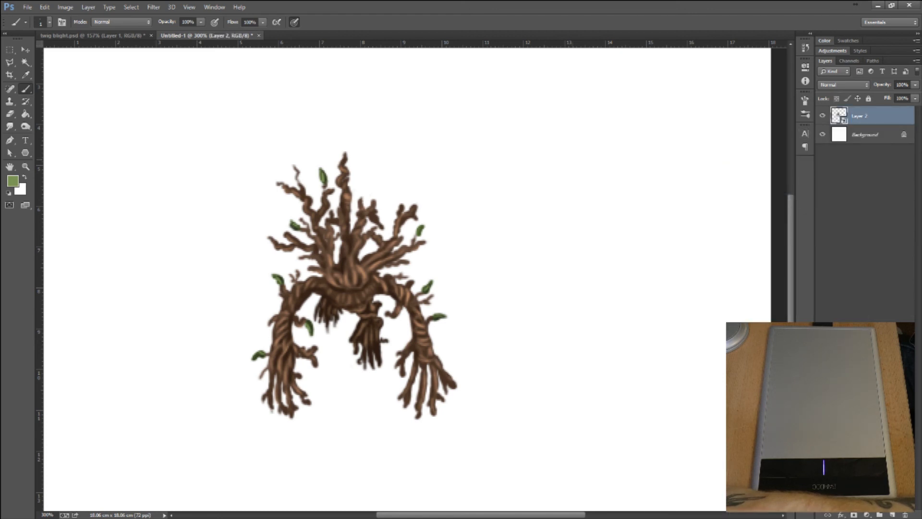
# - Try enlarging the creature smart object with Free Transform until it overfills the canvas, and undo the scaling
pyautogui.hotkey('ctrl', '-')
pyautogui.hotkey('ctrl', '-')
pyautogui.hotkey('ctrl', '-')
pyautogui.hotkey('ctrl', '+')
pyautogui.hotkey('ctrl', '+')
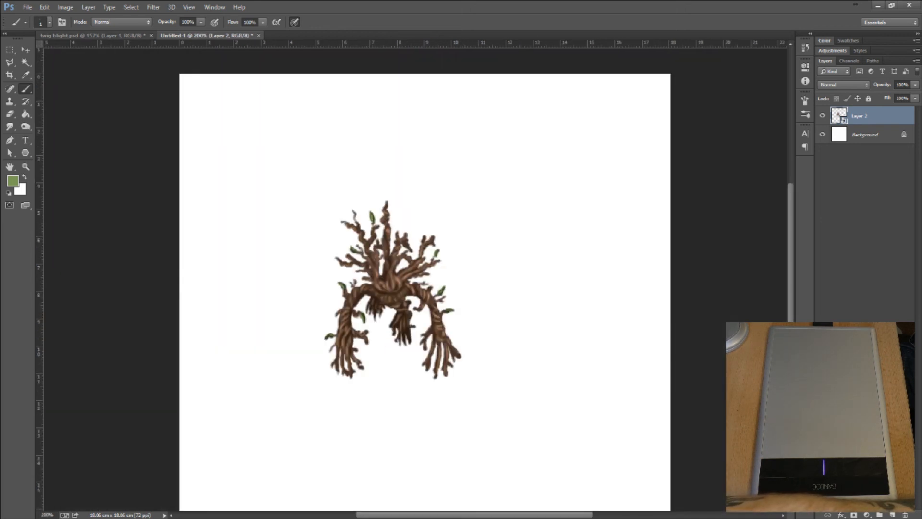
pyautogui.press('v')
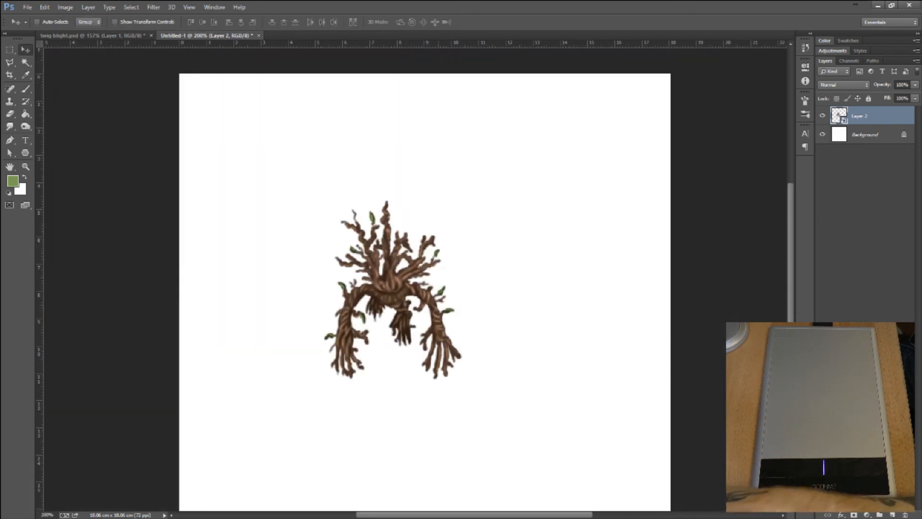
pyautogui.hotkey('ctrl', 't')
pyautogui.moveTo(463, 200); pyautogui.dragTo(760, 113)
pyautogui.press('Return')
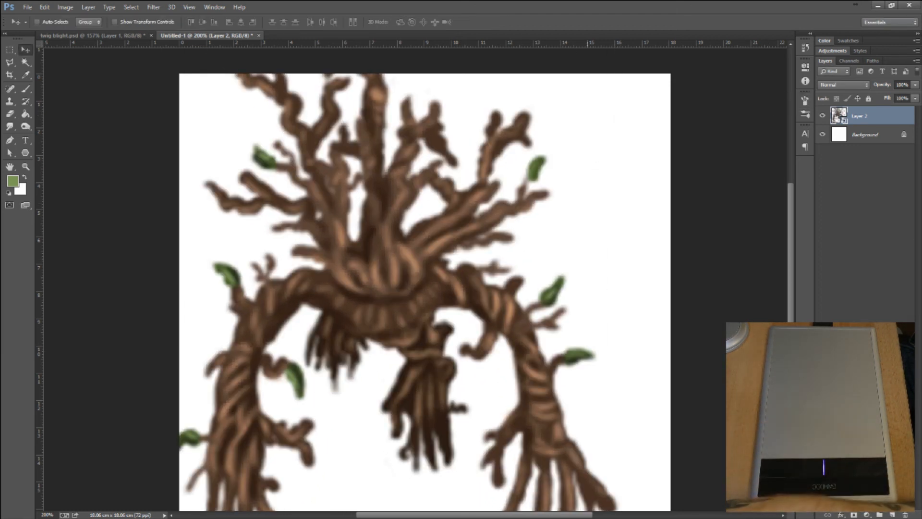
pyautogui.hotkey('ctrl', 'z')
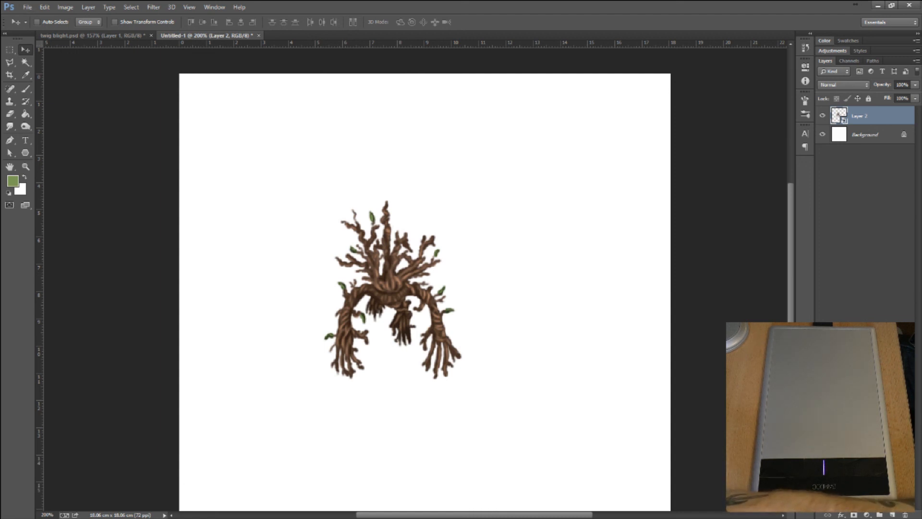
# - Add a black Multiply drop shadow to the creature's layer with its distance set to 0 px
pyautogui.hotkey('alt', '[')
pyautogui.hotkey('alt', ']')
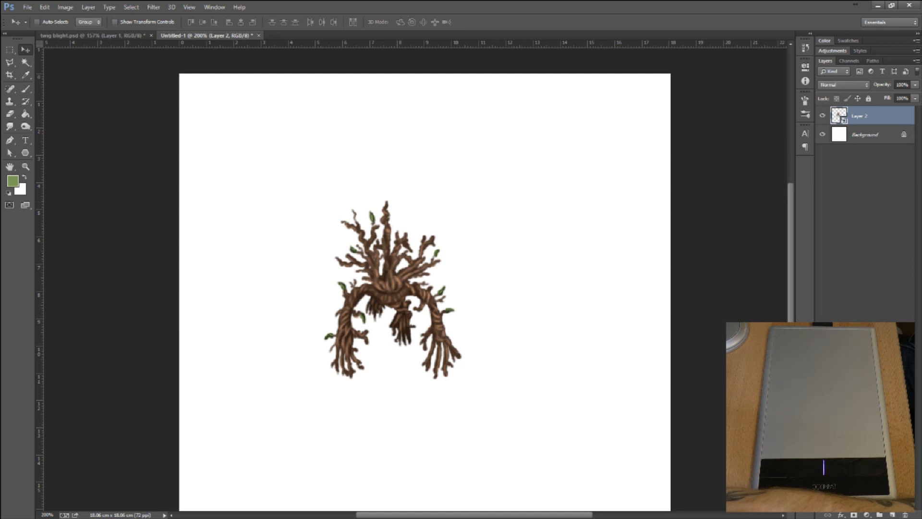
pyautogui.press('space')
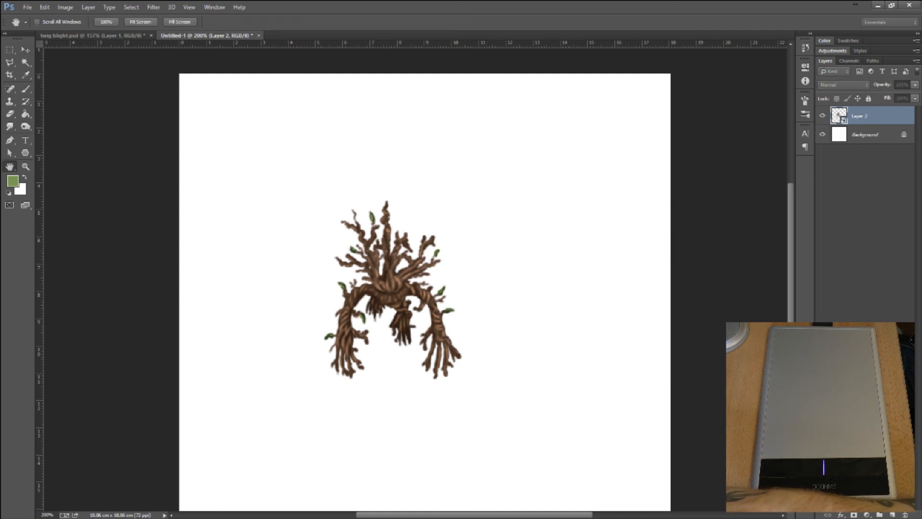
pyautogui.click(301, 313)
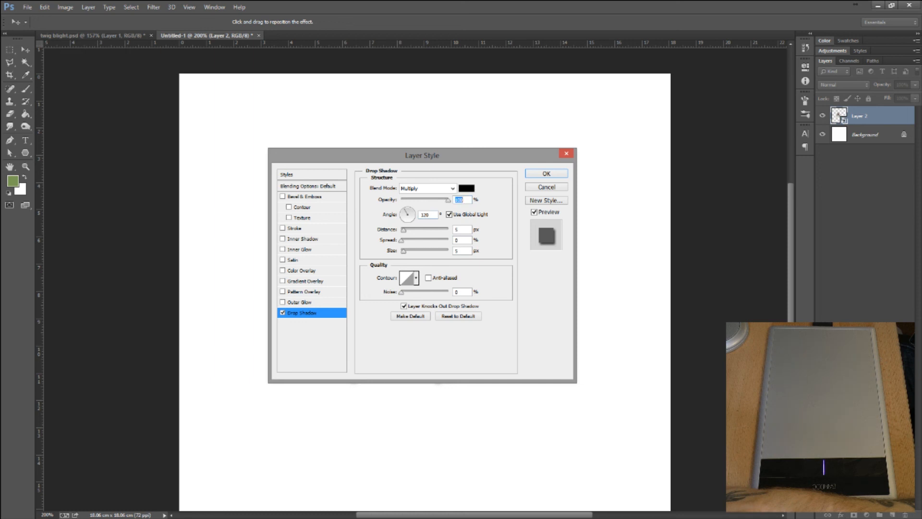
pyautogui.moveTo(401, 230); pyautogui.dragTo(399, 230)
pyautogui.moveTo(423, 155); pyautogui.dragTo(634, 106)
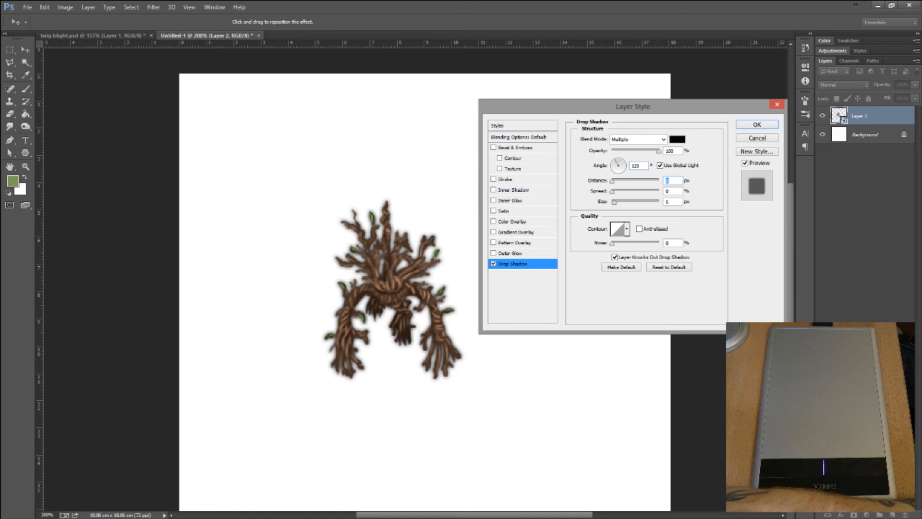
# - Raise the drop shadow's spread to nearly its maximum, set its size to 2 px, apply the effect and undo it
pyautogui.moveTo(617, 192); pyautogui.dragTo(629, 192)
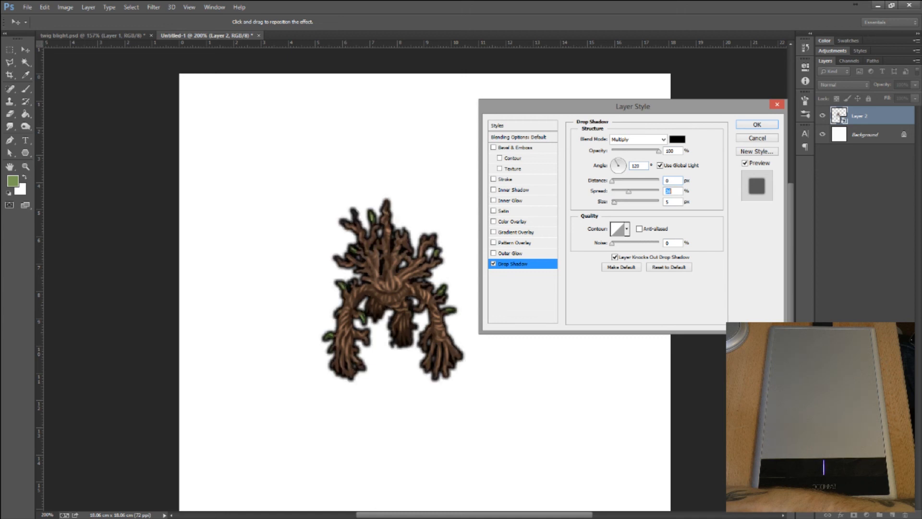
pyautogui.moveTo(659, 151)
pyautogui.mouseDown()
pyautogui.moveTo(635, 151)
pyautogui.moveTo(660, 151)
pyautogui.mouseUp()
pyautogui.moveTo(615, 201); pyautogui.dragTo(613, 201)
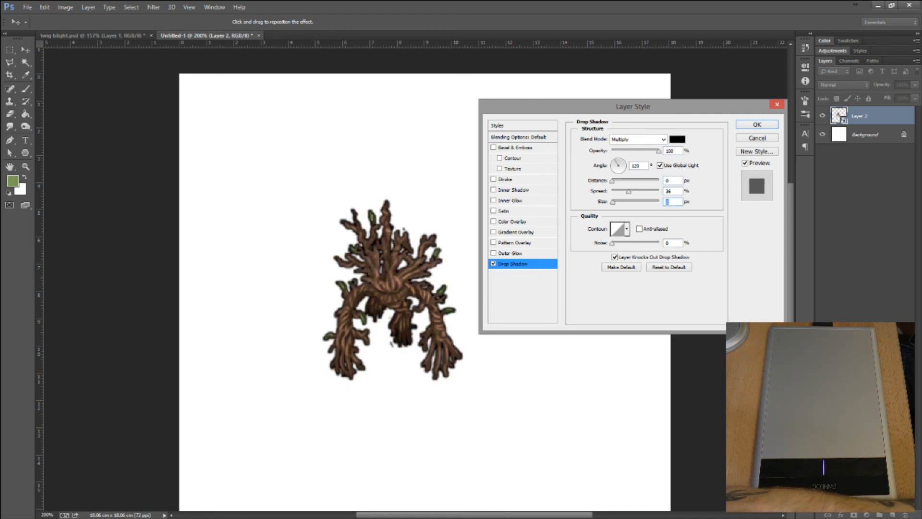
pyautogui.moveTo(613, 202); pyautogui.dragTo(617, 202)
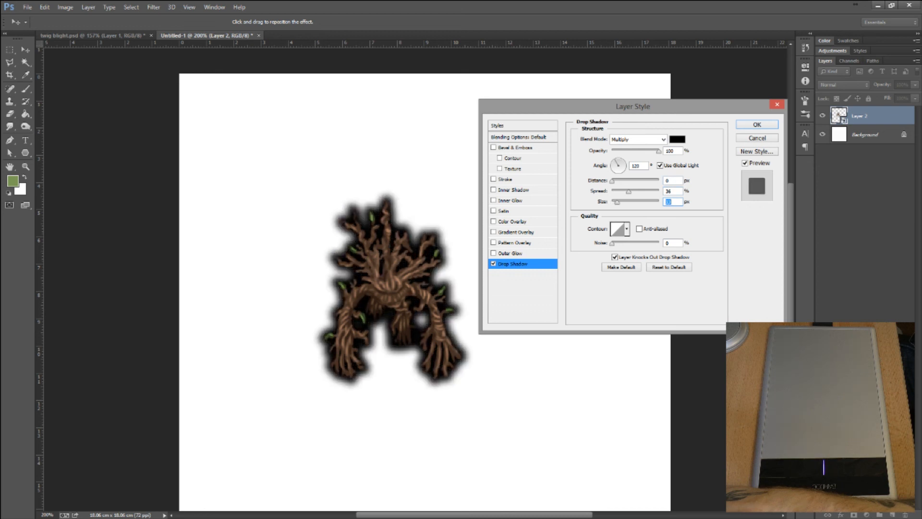
pyautogui.moveTo(629, 191); pyautogui.dragTo(658, 191)
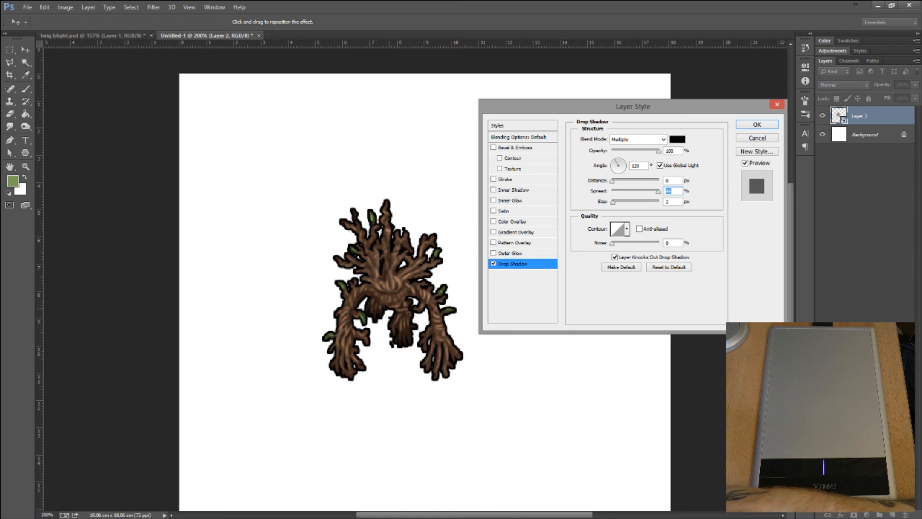
pyautogui.press('Return')
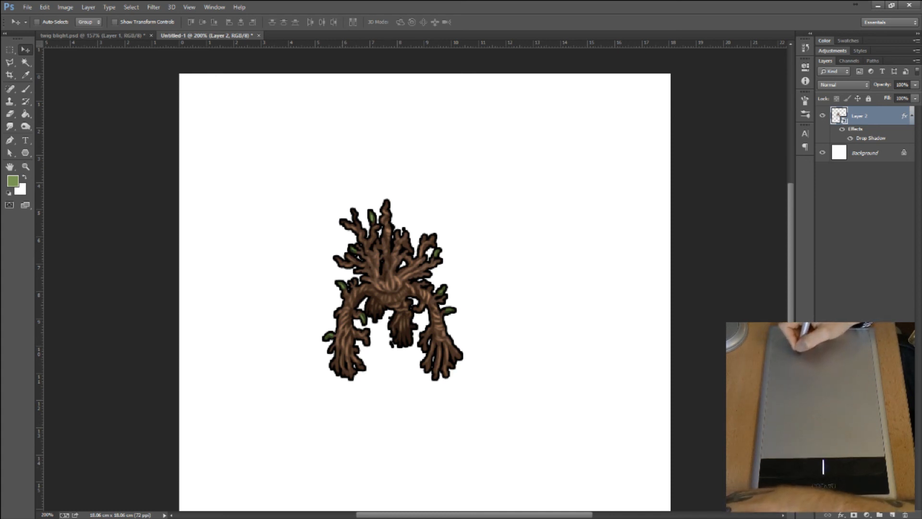
pyautogui.hotkey('ctrl', 'z')
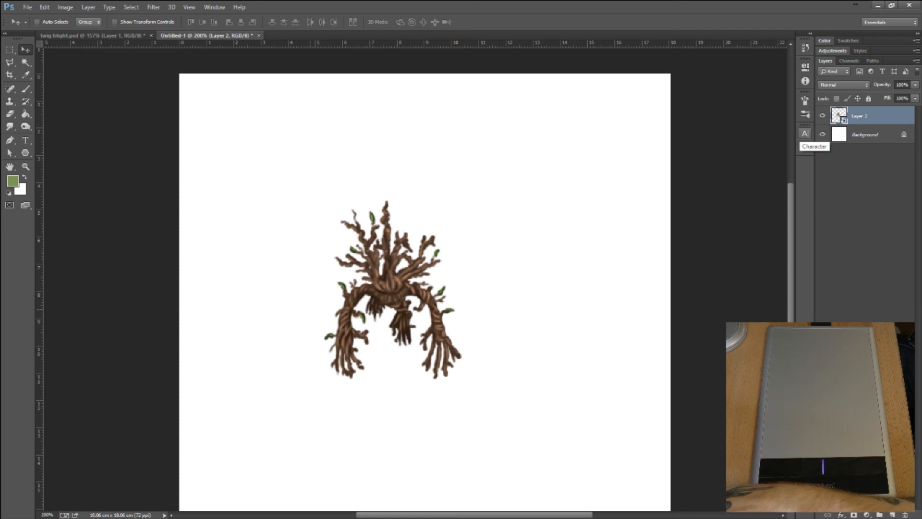
# - Choose the Ellipse tool with the default black and white colours and add a new layer directly above the Background
pyautogui.moveTo(25, 153); pyautogui.dragTo(62, 171)
pyautogui.press('d')
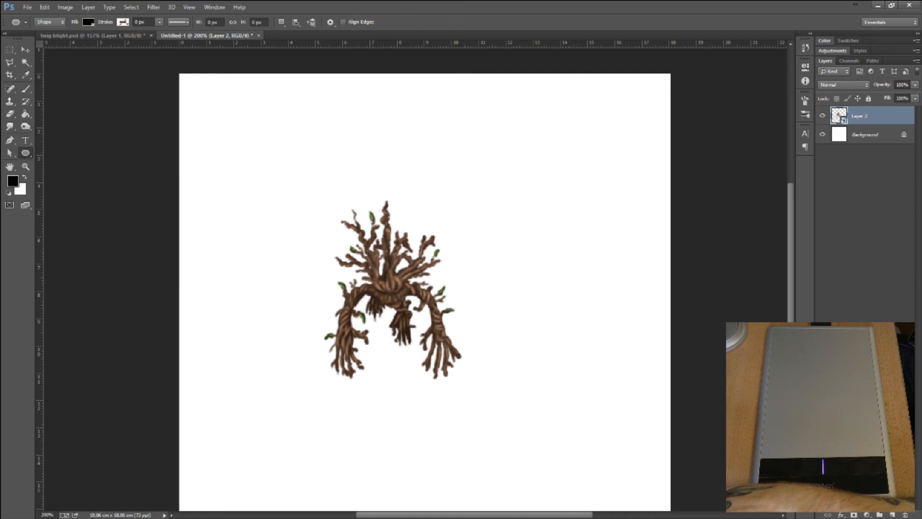
pyautogui.click(872, 135)
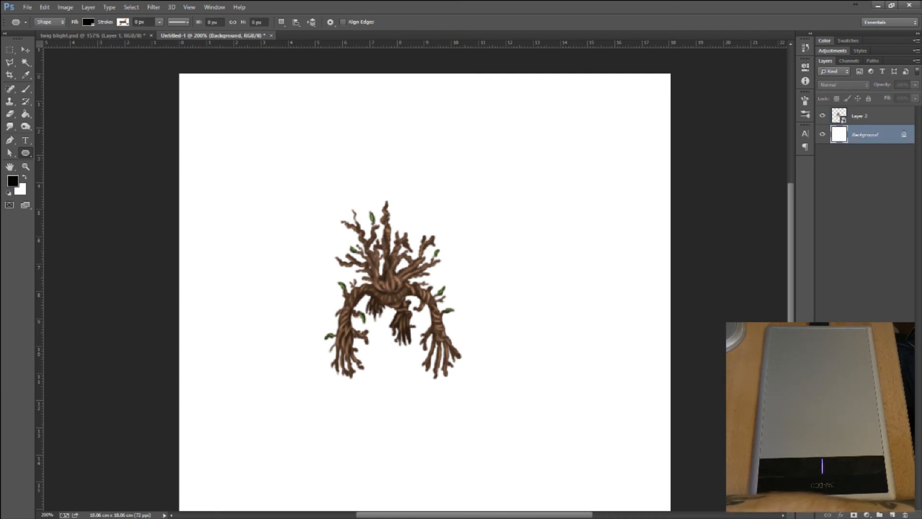
pyautogui.click(892, 514)
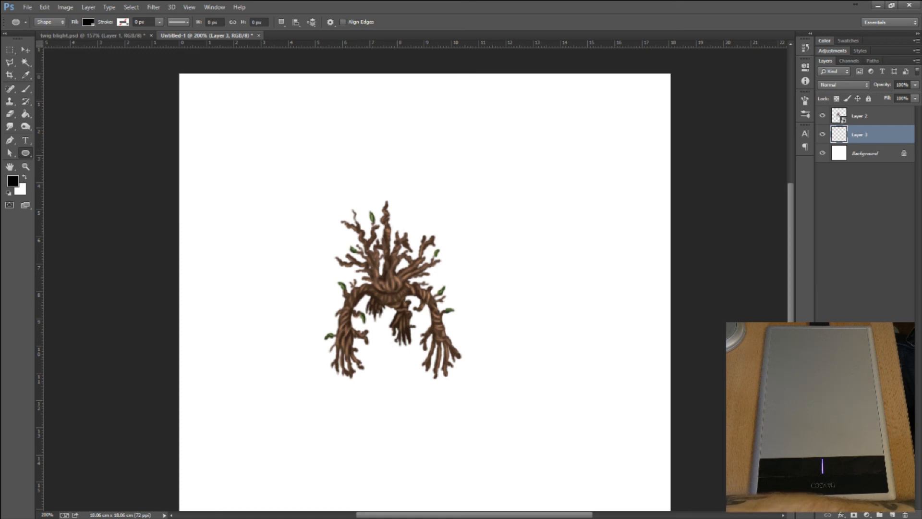
# - Draw a black circle of about 206 px in diameter behind the creature, enclosing it completely
pyautogui.moveTo(414, 339); pyautogui.dragTo(466, 339)
pyautogui.hotkey('ctrl', 'z')
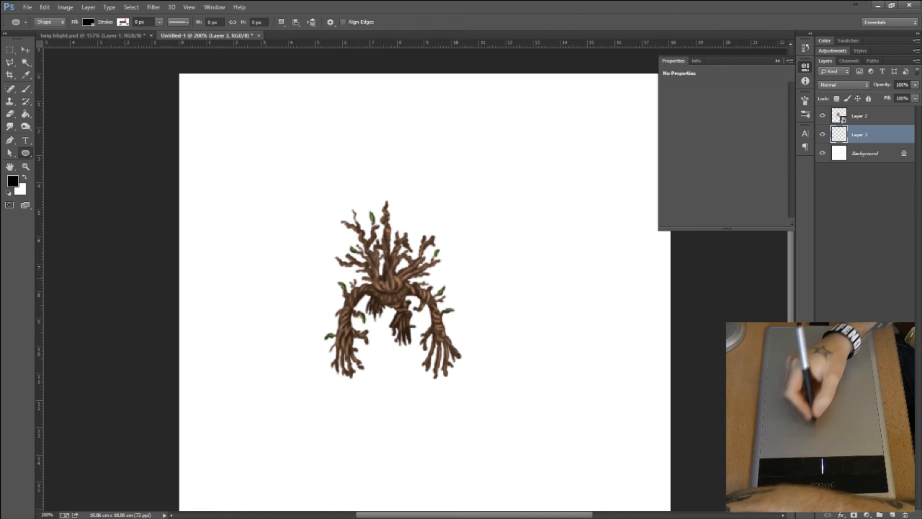
pyautogui.moveTo(335, 276); pyautogui.dragTo(548, 372)
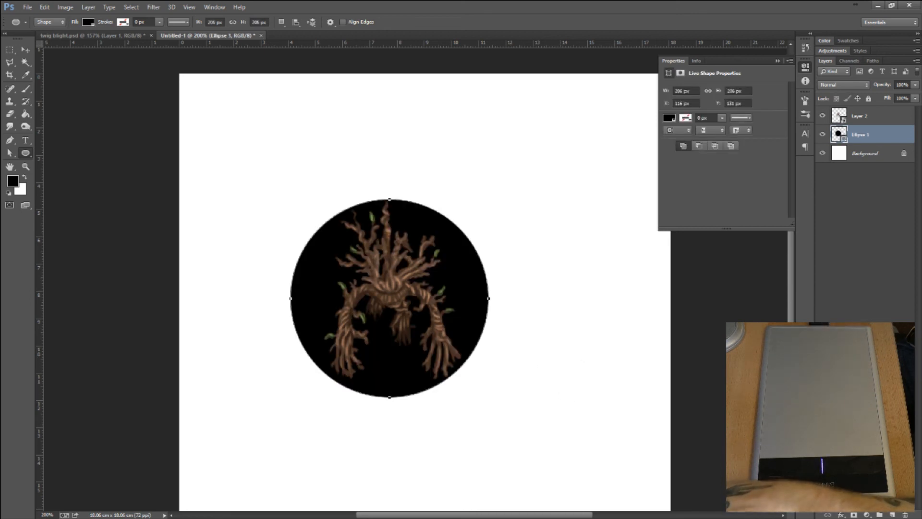
# - Rasterize the black circle and apply a Gaussian Blur with a radius of about 29 pixels
pyautogui.click(153, 7)
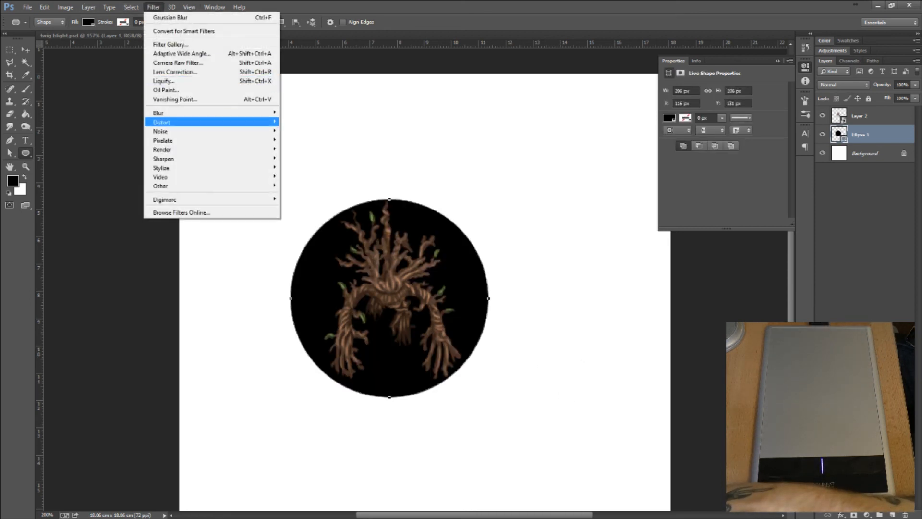
pyautogui.moveTo(216, 112)
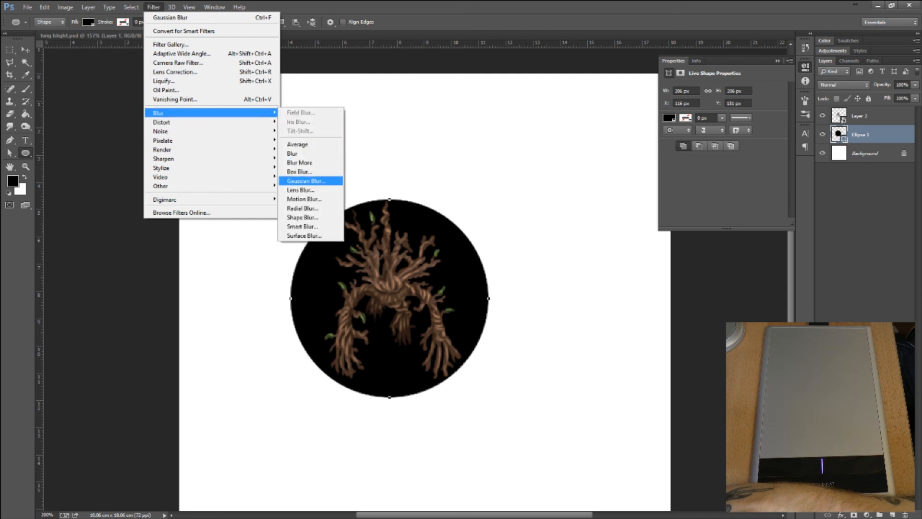
pyautogui.click(306, 181)
pyautogui.press('Return')
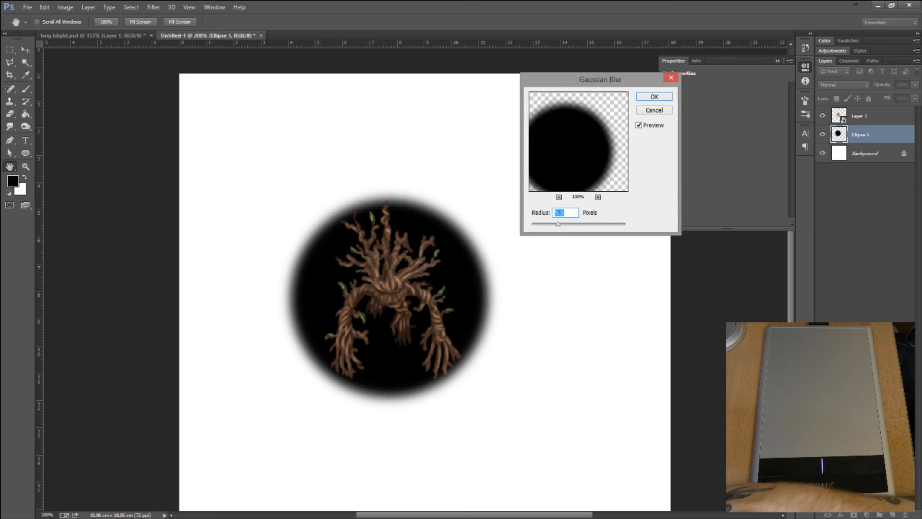
pyautogui.moveTo(573, 224); pyautogui.dragTo(575, 224)
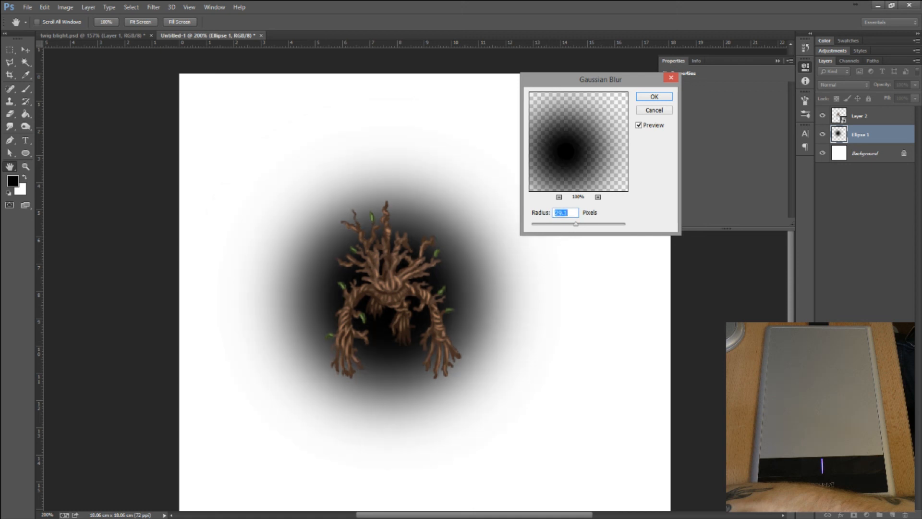
pyautogui.press('Return')
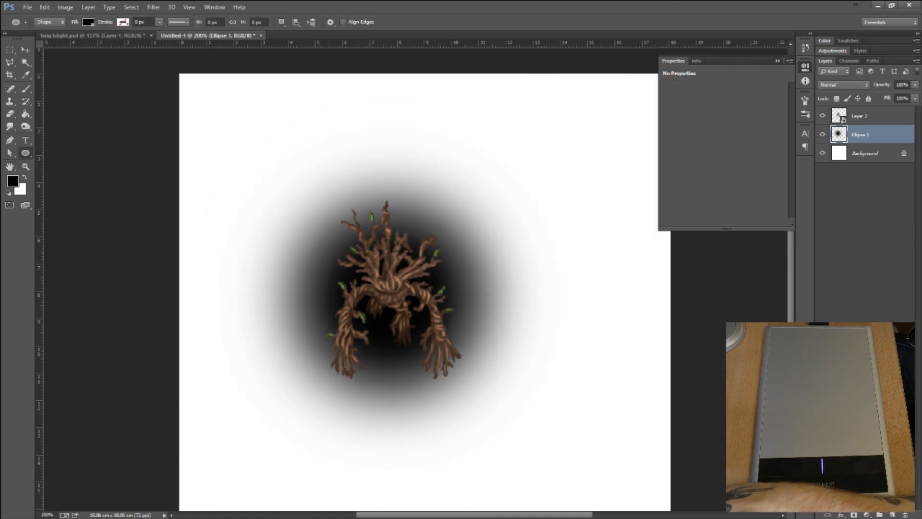
# - Convert the blurred circle's layer to a smart object and switch to the Move tool
pyautogui.rightClick(864, 134)
pyautogui.click(797, 198)
pyautogui.press('v')
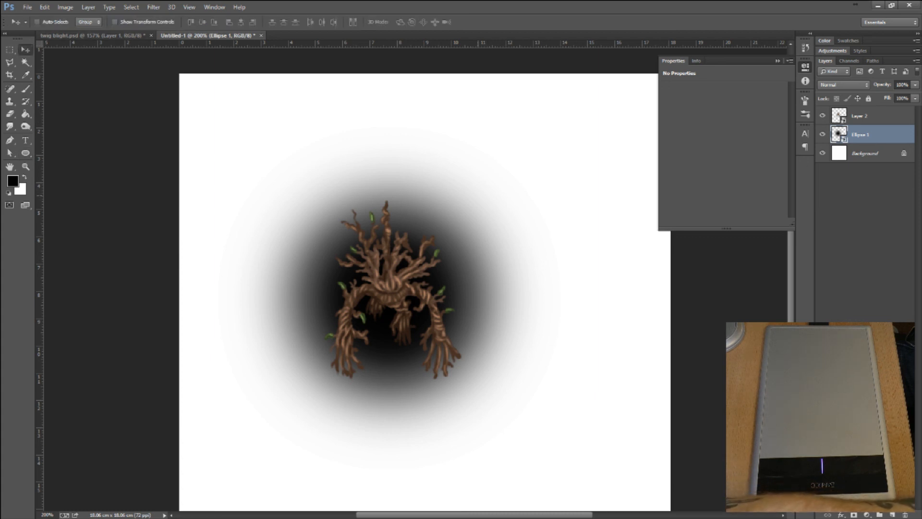
# - Squash the blurred circle to about 42% width and 25% height beneath the creature's body and lower its opacity to 78%
pyautogui.hotkey('ctrl', 't')
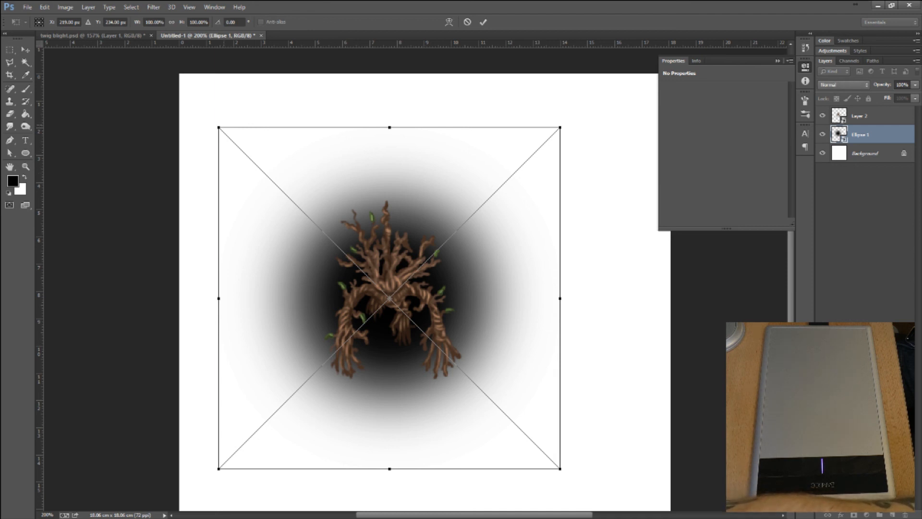
pyautogui.moveTo(219, 127); pyautogui.dragTo(337, 245)
pyautogui.moveTo(390, 351); pyautogui.dragTo(390, 318)
pyautogui.moveTo(399, 279); pyautogui.dragTo(462, 301)
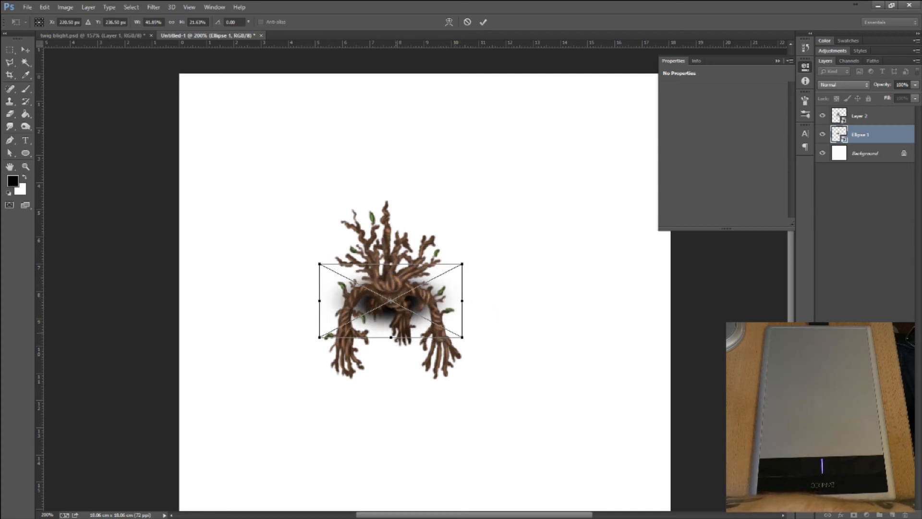
pyautogui.moveTo(391, 337); pyautogui.dragTo(391, 348)
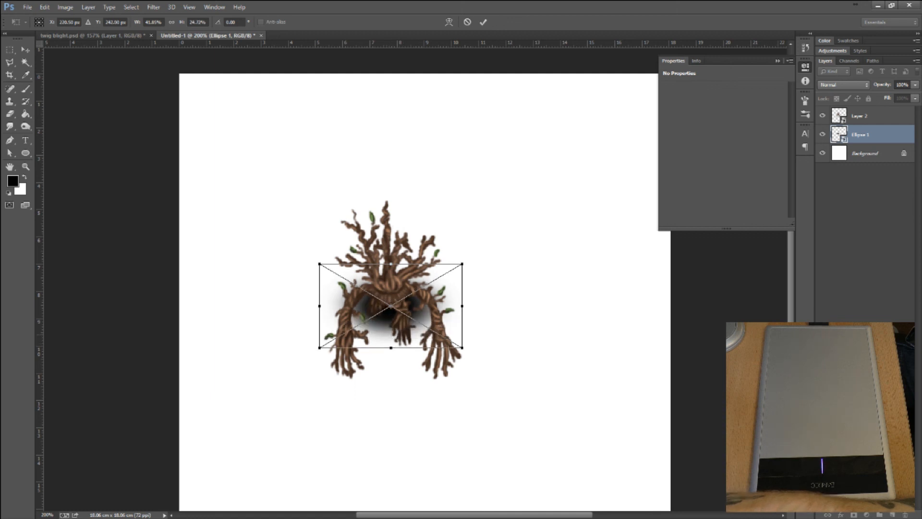
pyautogui.press('Return')
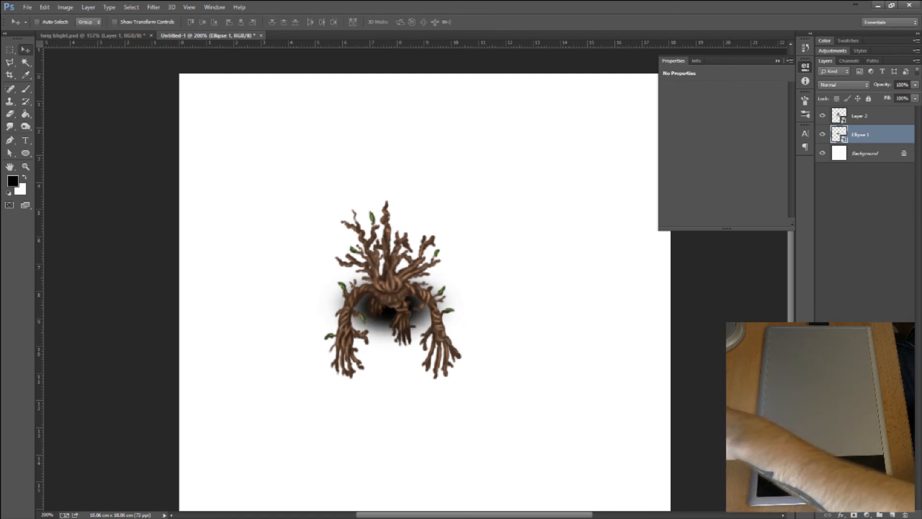
pyautogui.moveTo(915, 95)
pyautogui.mouseDown()
pyautogui.moveTo(894, 95)
pyautogui.moveTo(905, 95)
pyautogui.mouseUp()
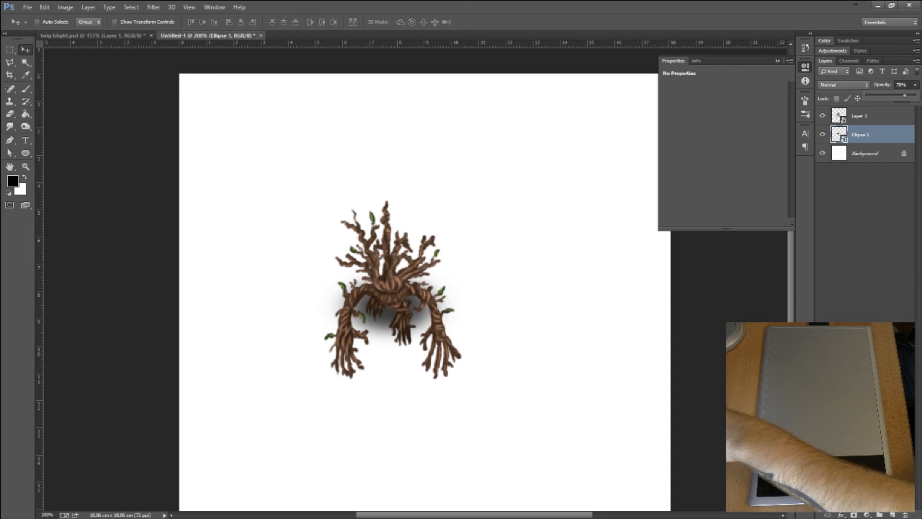
# - Rasterize the shadow layer for painting, enlarge the brush, and pick a different 28 px brush preset
pyautogui.press('b')
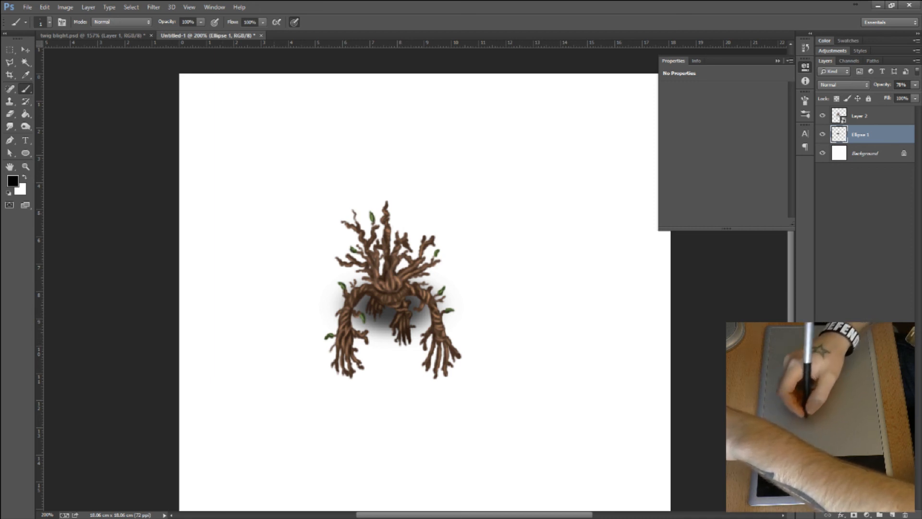
pyautogui.press(']')
pyautogui.press(']')
pyautogui.press(']')
pyautogui.press(']')
pyautogui.press(']')
pyautogui.press(']')
pyautogui.press(']')
pyautogui.press(']')
pyautogui.press(']')
pyautogui.press(']')
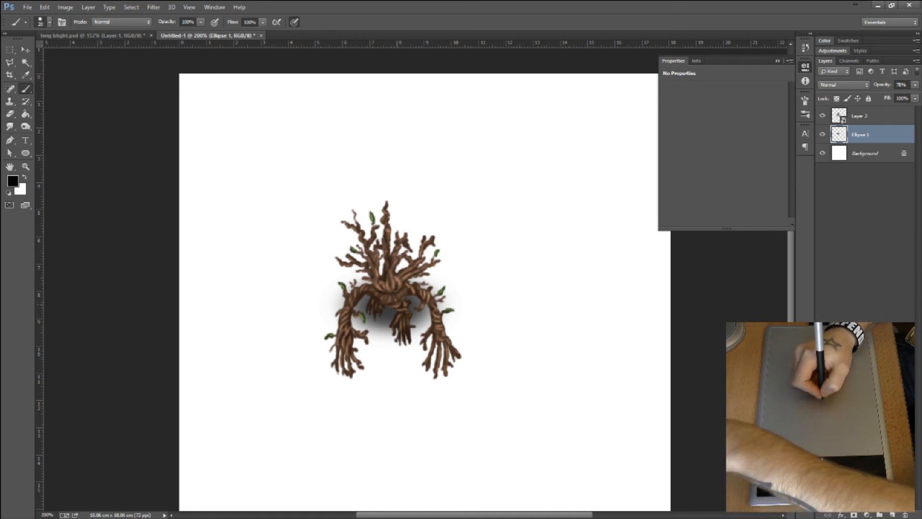
pyautogui.click(49, 22)
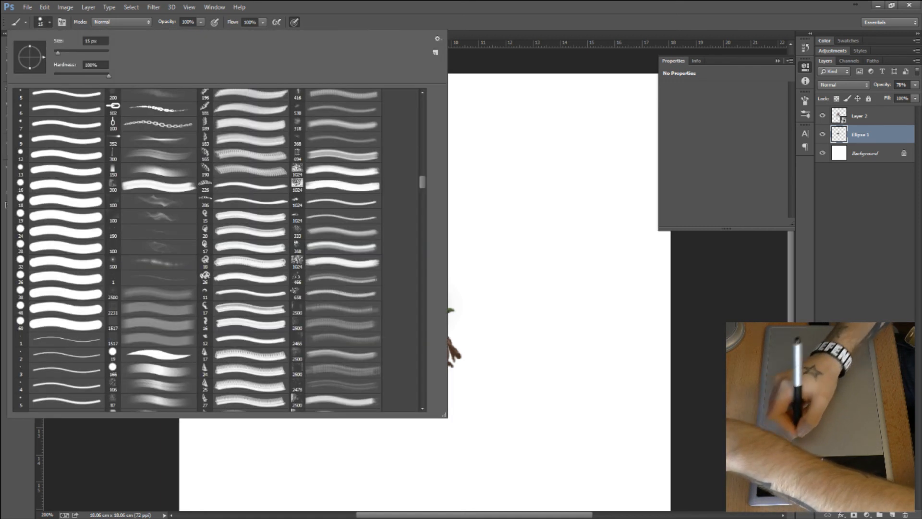
pyautogui.moveTo(422, 181); pyautogui.dragTo(422, 198)
pyautogui.doubleClick(66, 215)
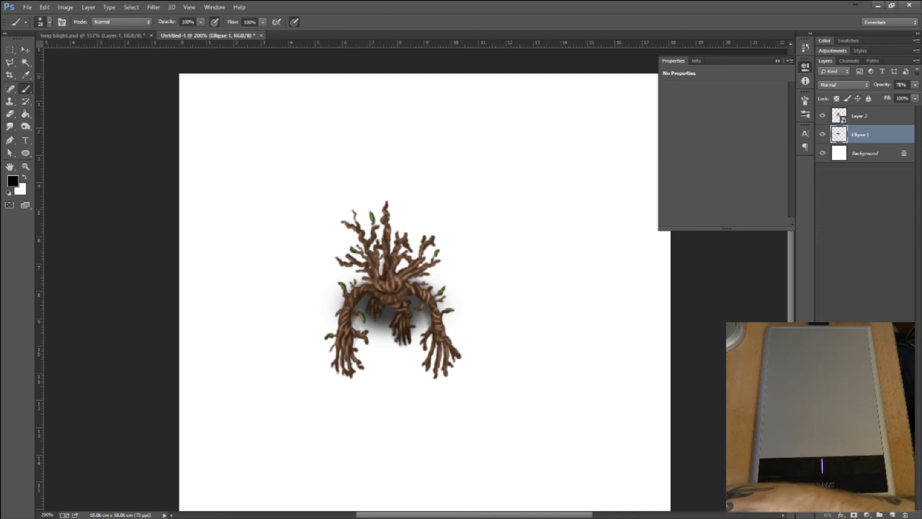
# - Hide the Background layer and crop the canvas tightly around the creature to a square of about 7.76 cm
pyautogui.press('v')
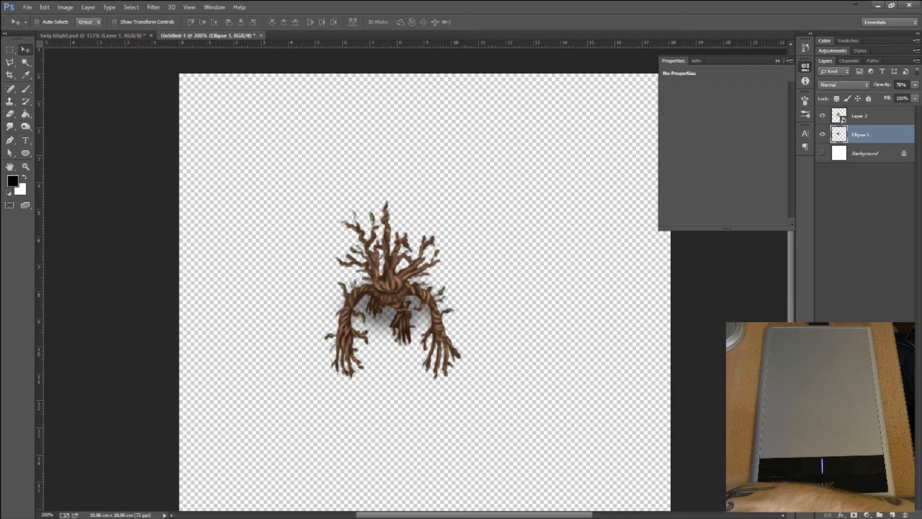
pyautogui.press('c')
pyautogui.moveTo(389, 286); pyautogui.dragTo(499, 396)
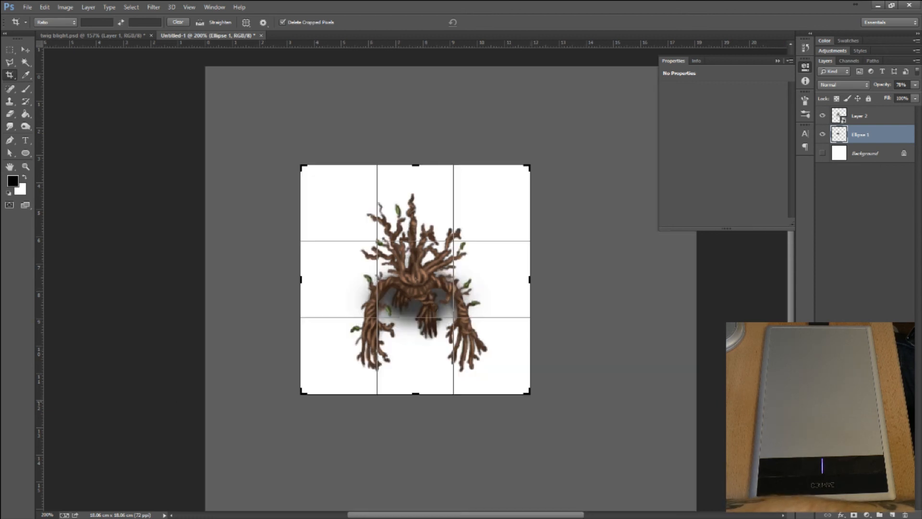
pyautogui.press('Return')
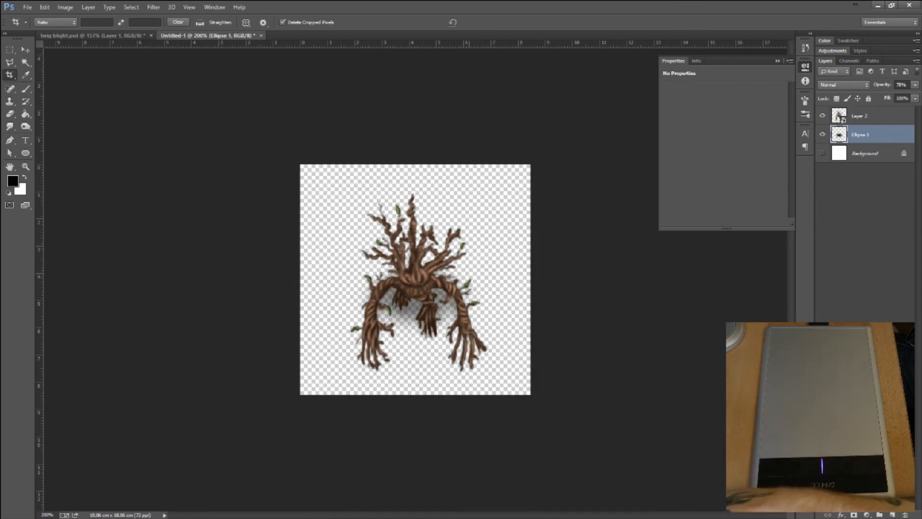
pyautogui.moveTo(416, 279); pyautogui.dragTo(529, 365)
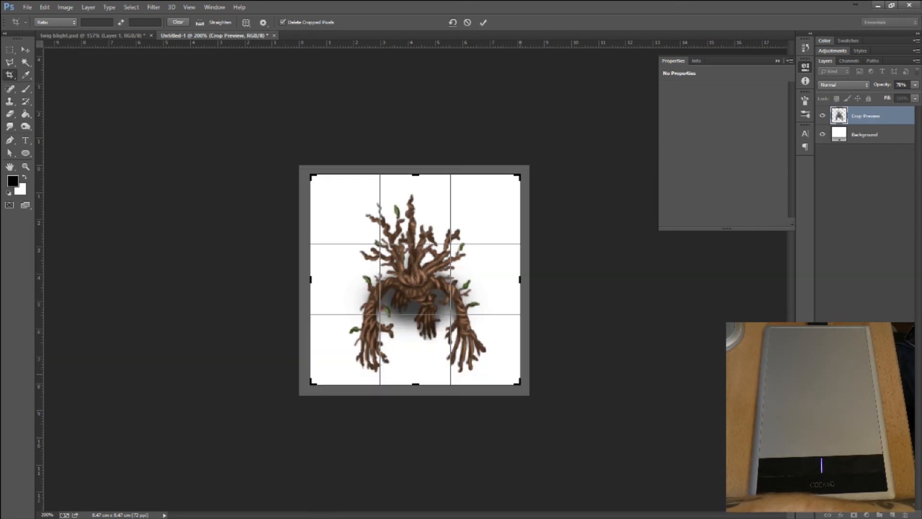
pyautogui.press('Return')
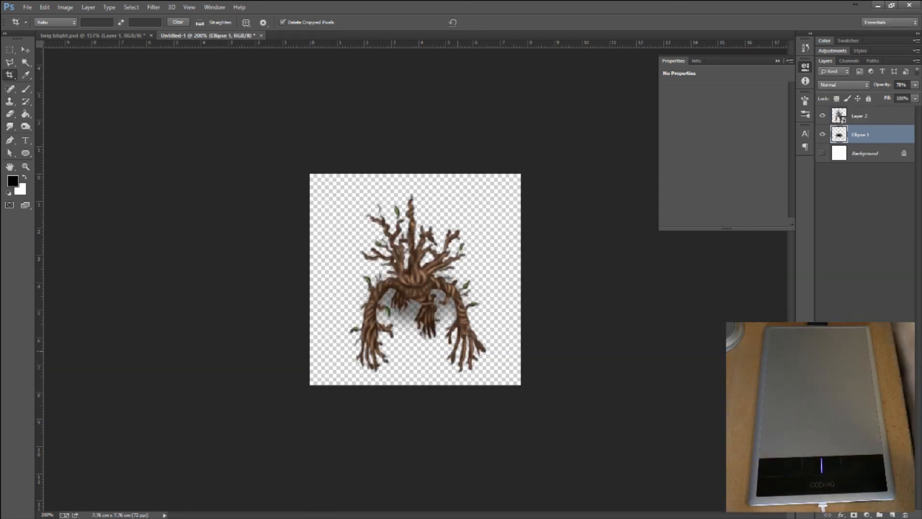